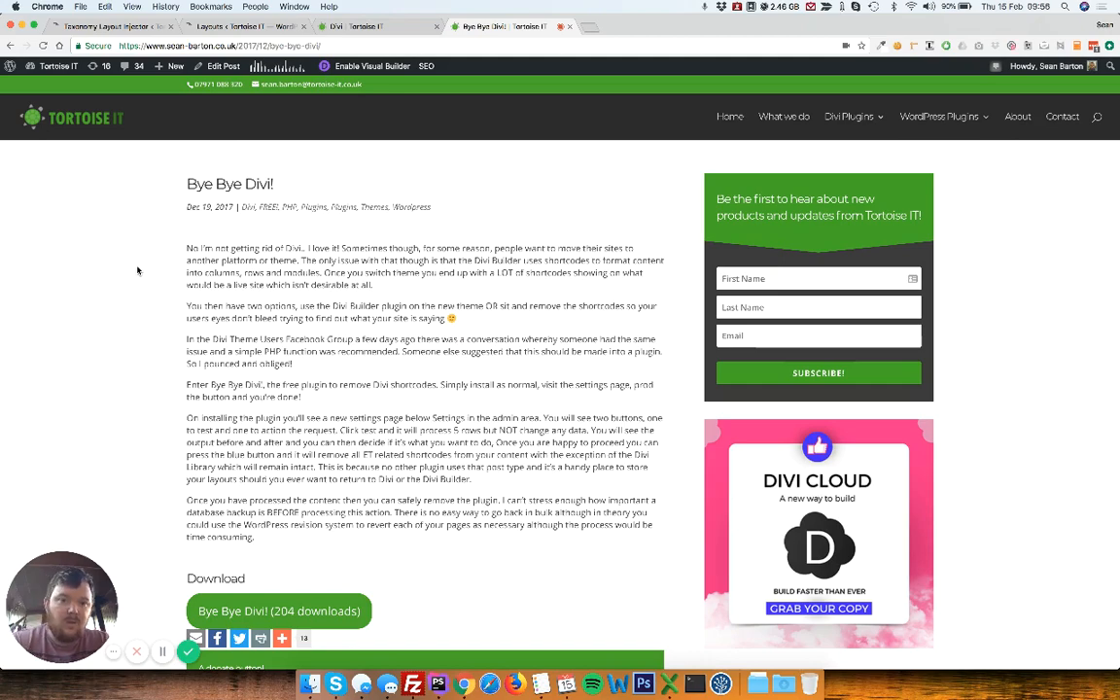
- Look through the single post page "Bye Bye Divi!" from its title down to the footer
scroll(360, 298, down, 4)
scroll(360, 299, up, 4)
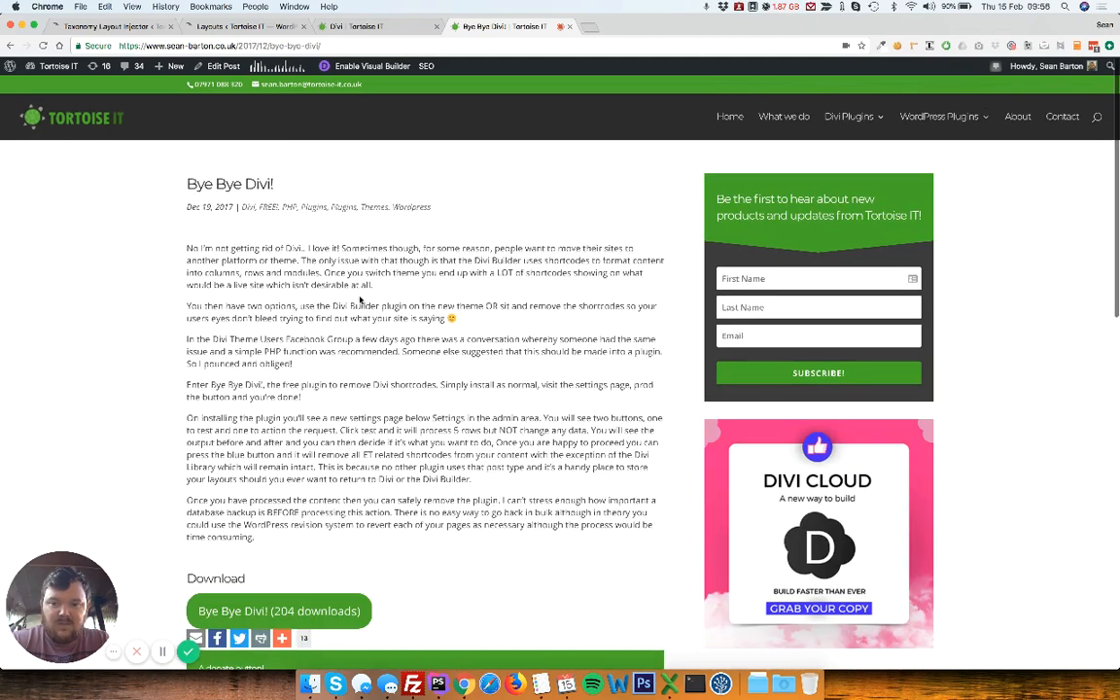
scroll(360, 298, down, 15)
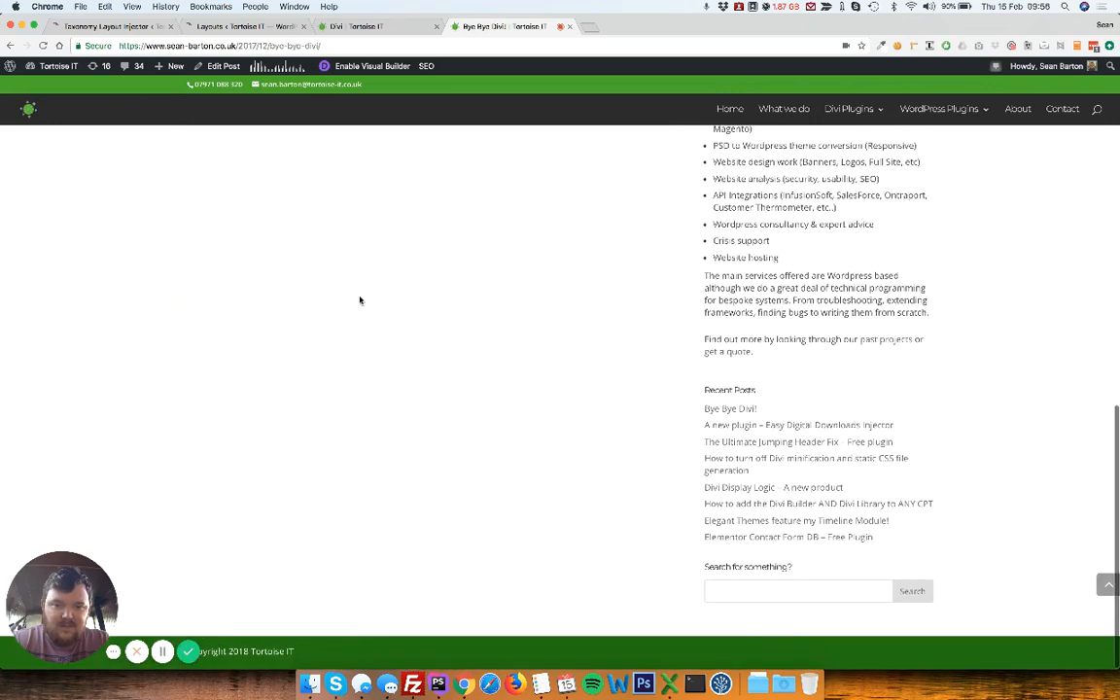
scroll(360, 300, up, 15)
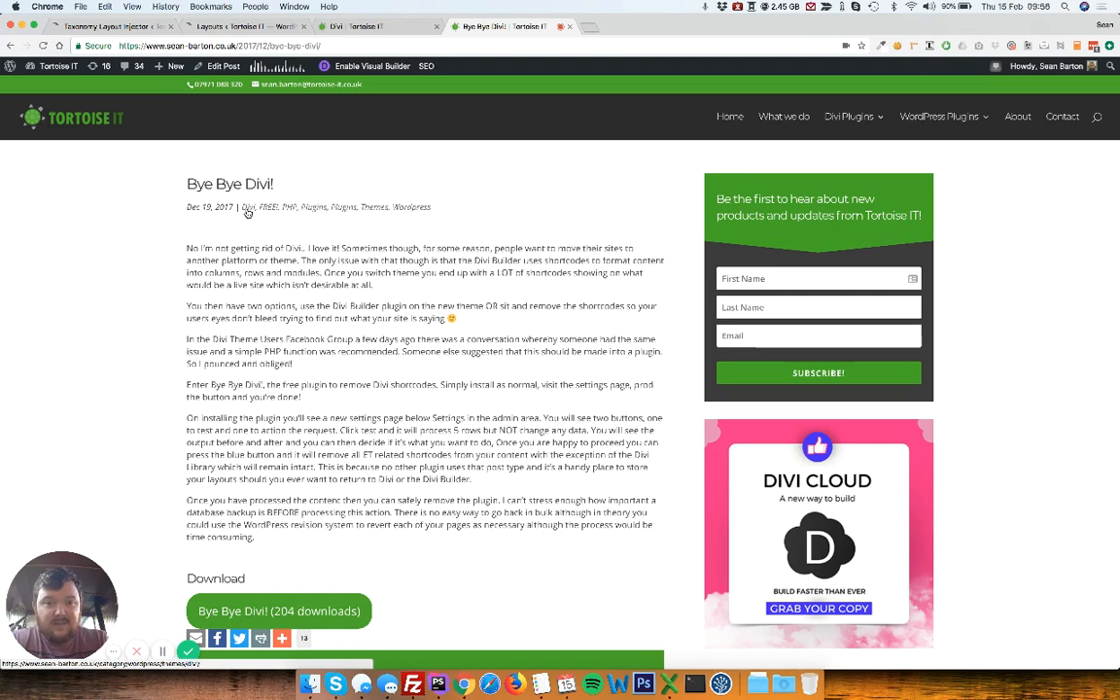
- Open the Divi category archive page and review its full list of blog posts
click(347, 27)
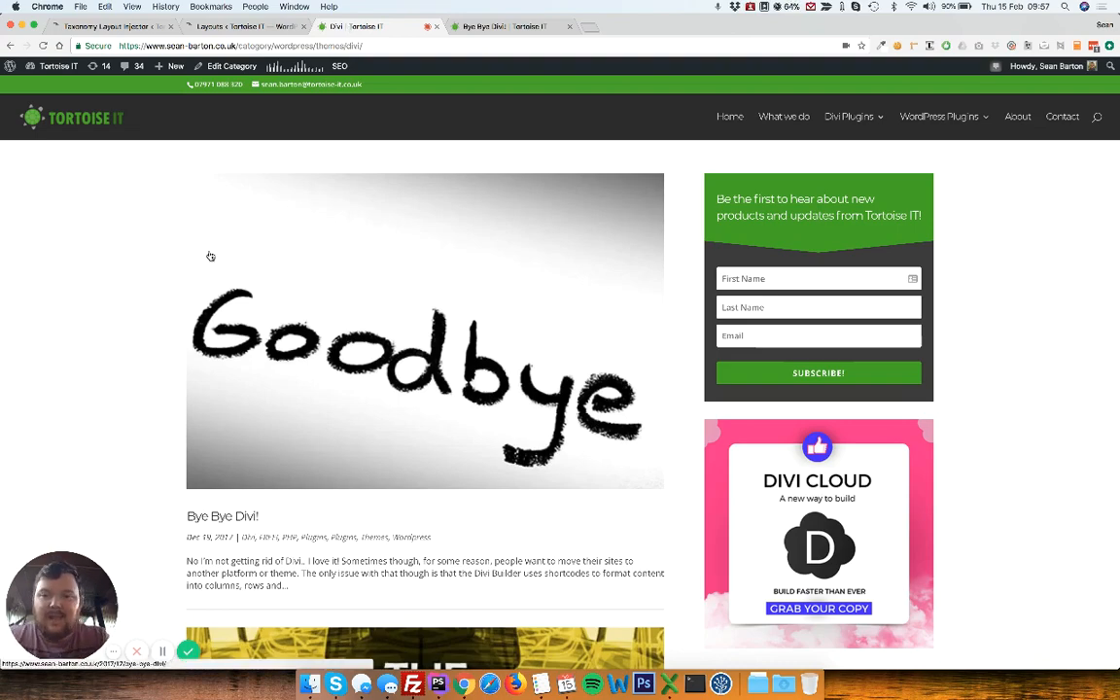
scroll(207, 255, down, 5)
scroll(387, 238, down, 7)
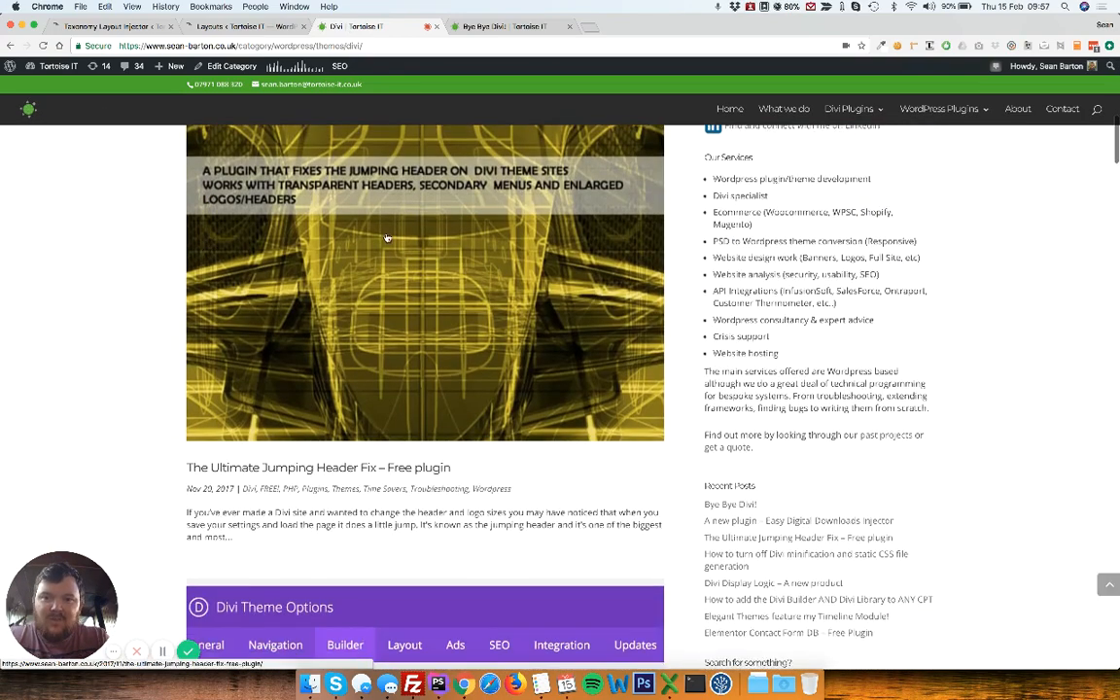
scroll(387, 238, down, 15)
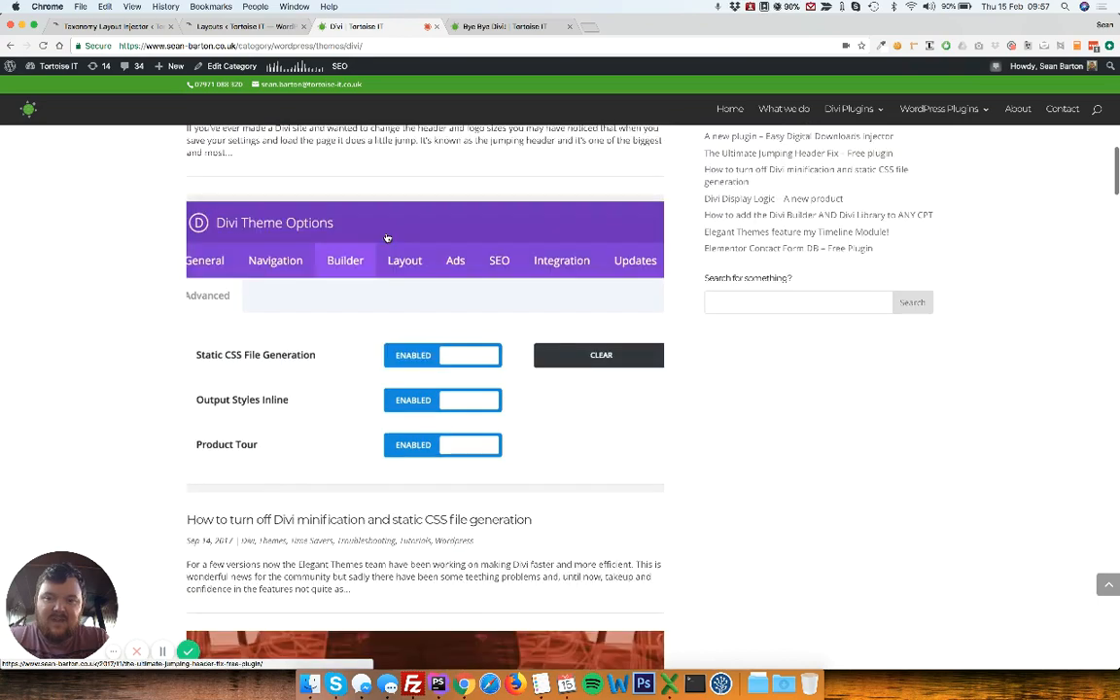
scroll(387, 238, down, 20)
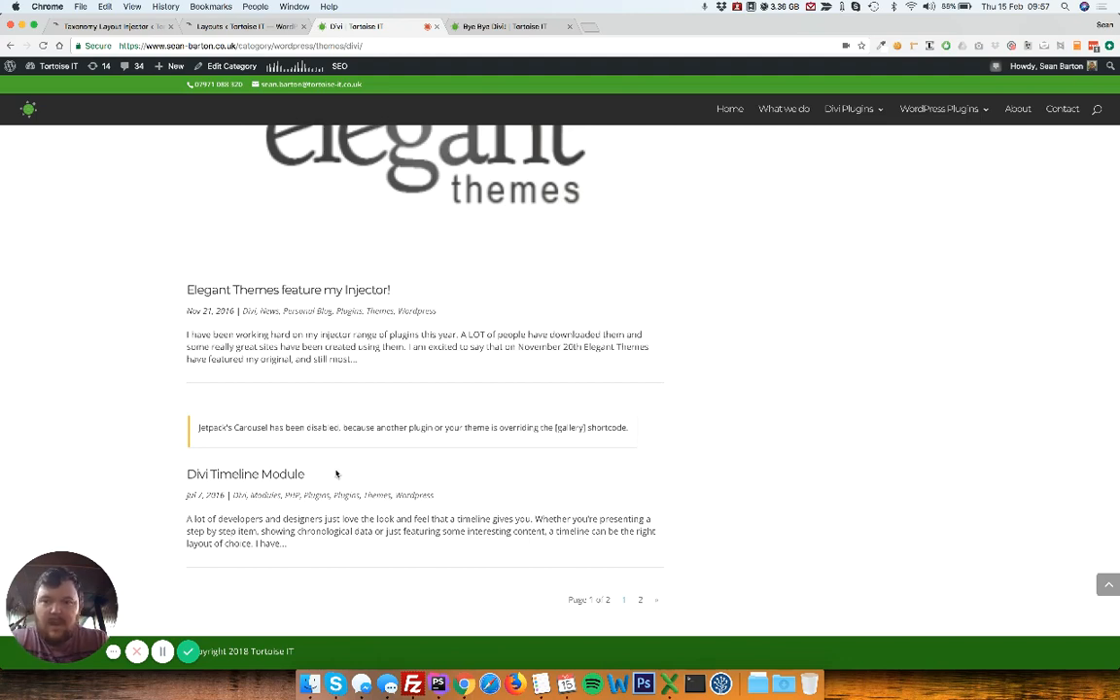
scroll(337, 475, up, 10)
scroll(337, 474, up, 15)
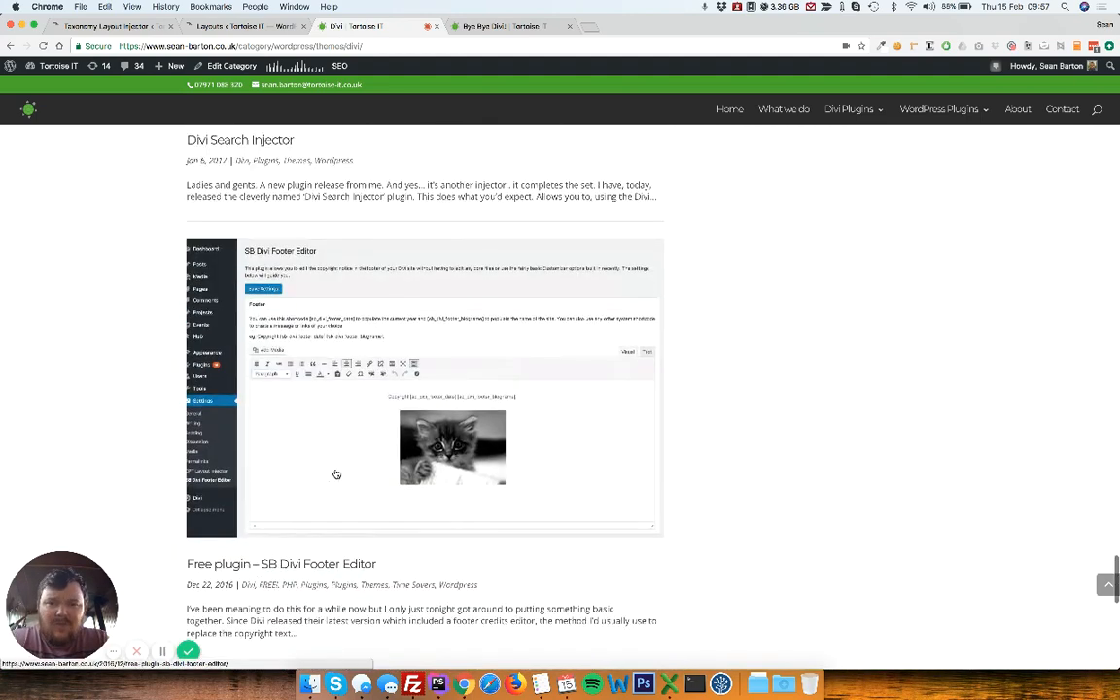
scroll(337, 475, up, 12)
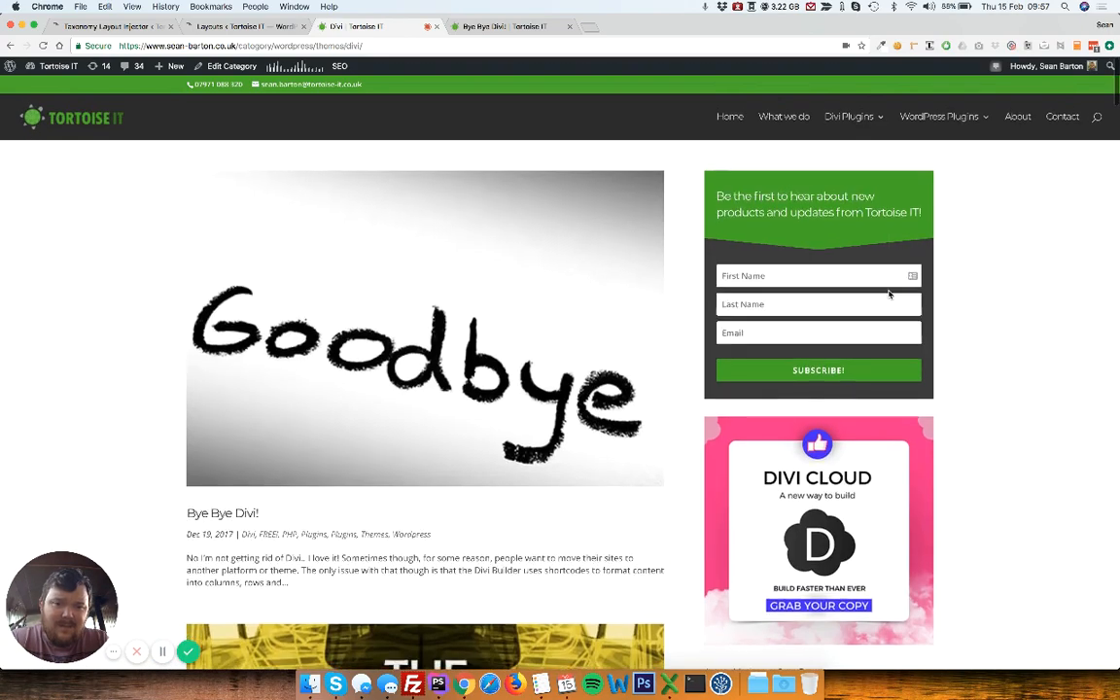
- Examine how the sidebar sits beside the posts on the Divi category archive page
scroll(865, 480, down, 10)
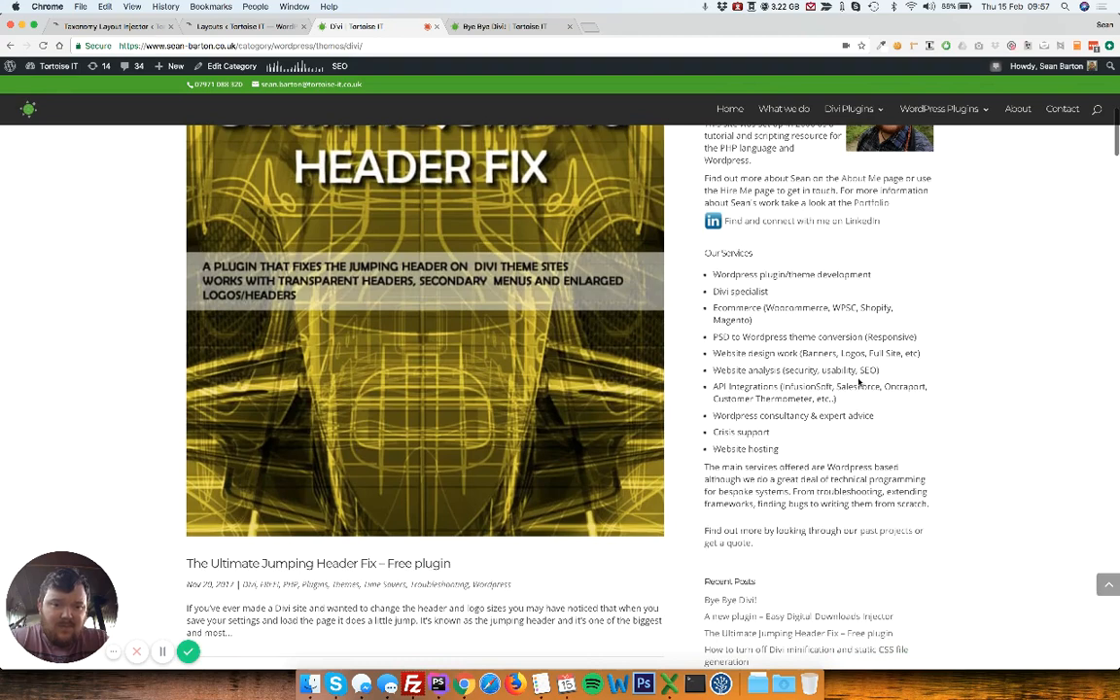
scroll(856, 382, down, 5)
scroll(859, 382, up, 14)
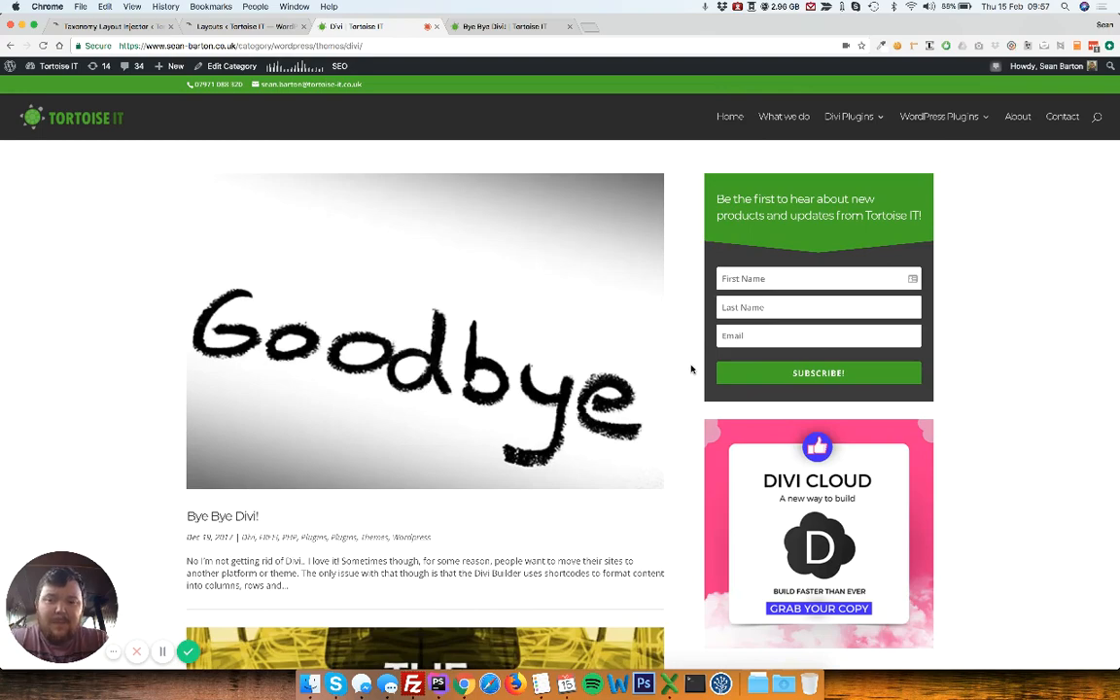
scroll(75, 272, down, 10)
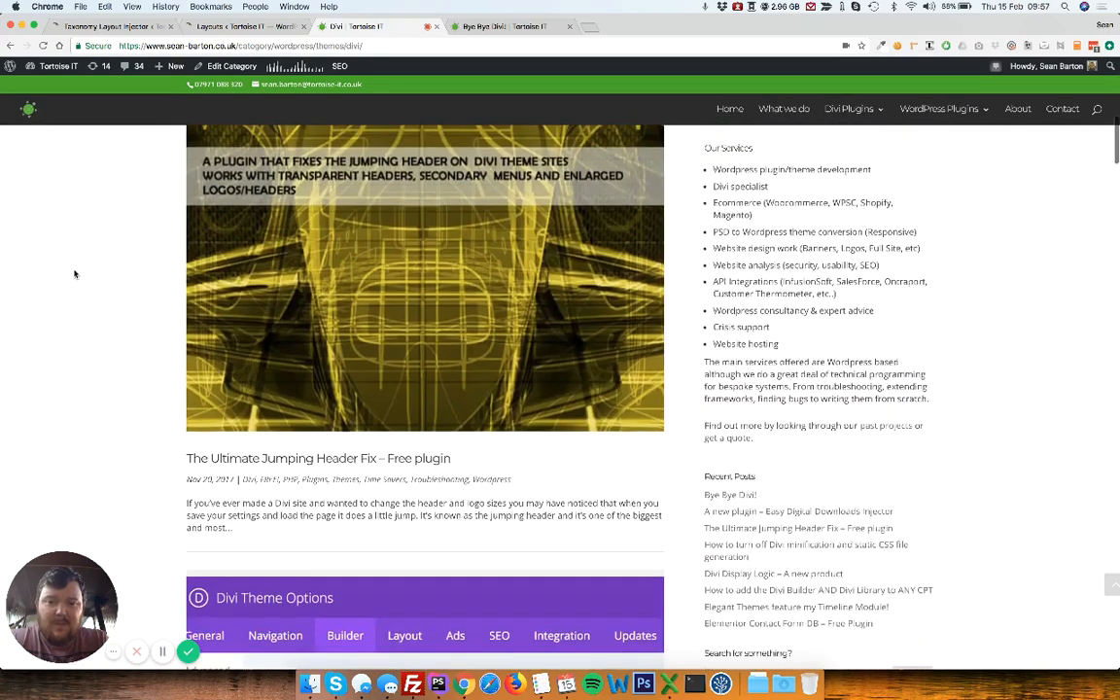
scroll(74, 274, up, 10)
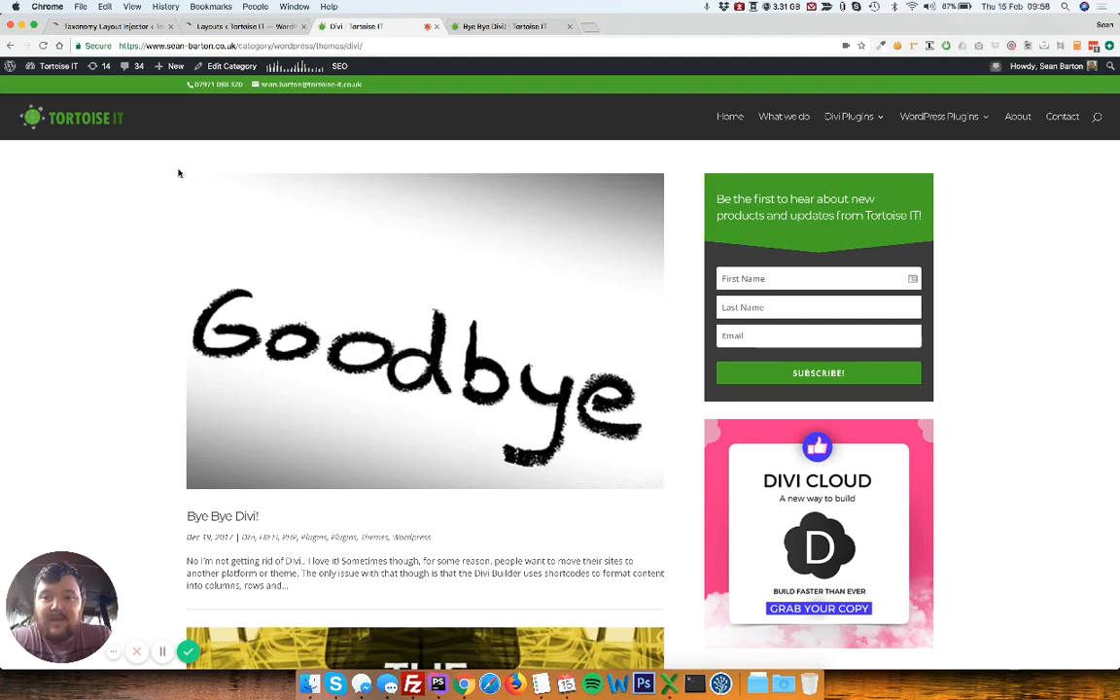
- Open the Taxonomy Layout Injector settings page and review its general, category, tag, author and date archive sections
click(74, 28)
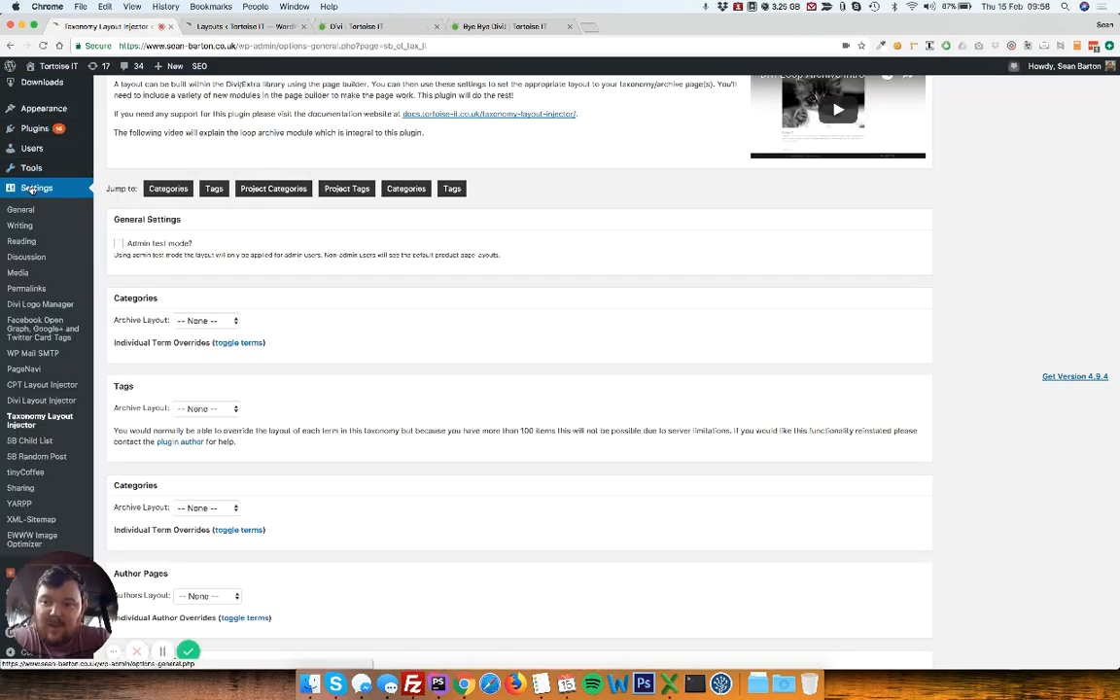
click(21, 422)
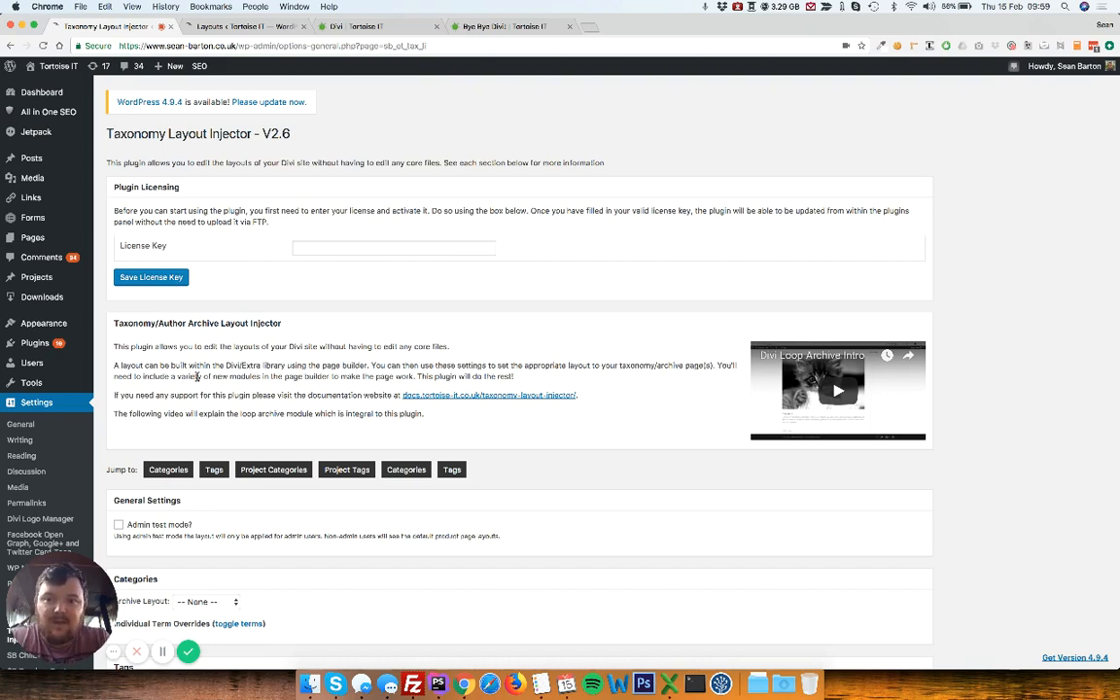
scroll(177, 340, down, 5)
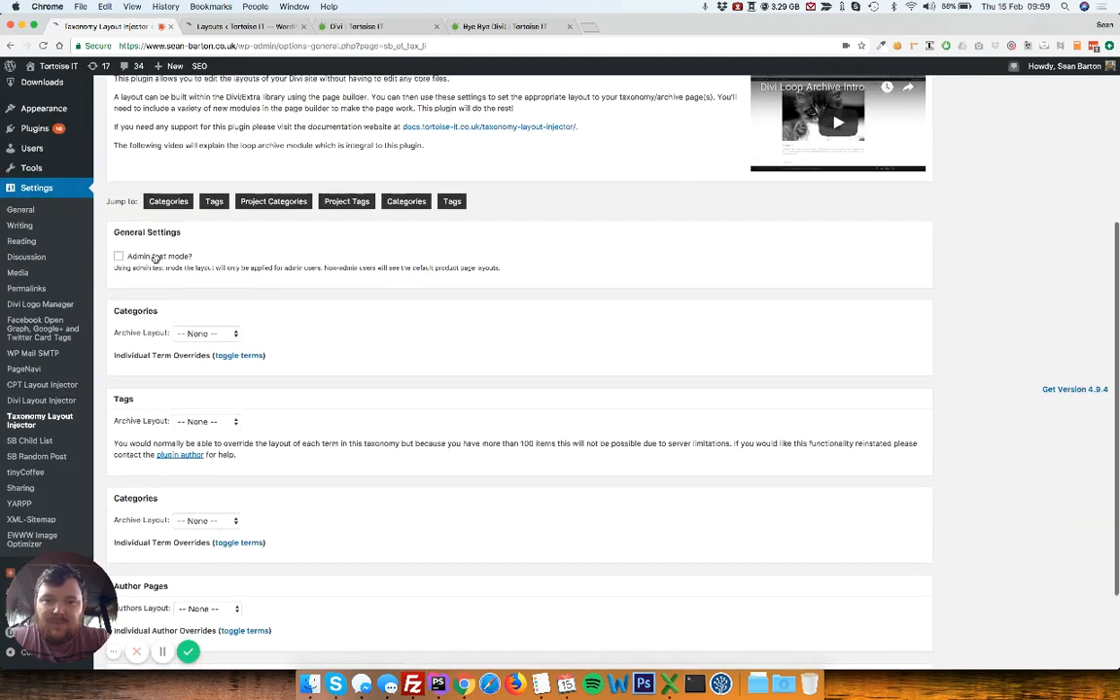
scroll(325, 442, down, 3)
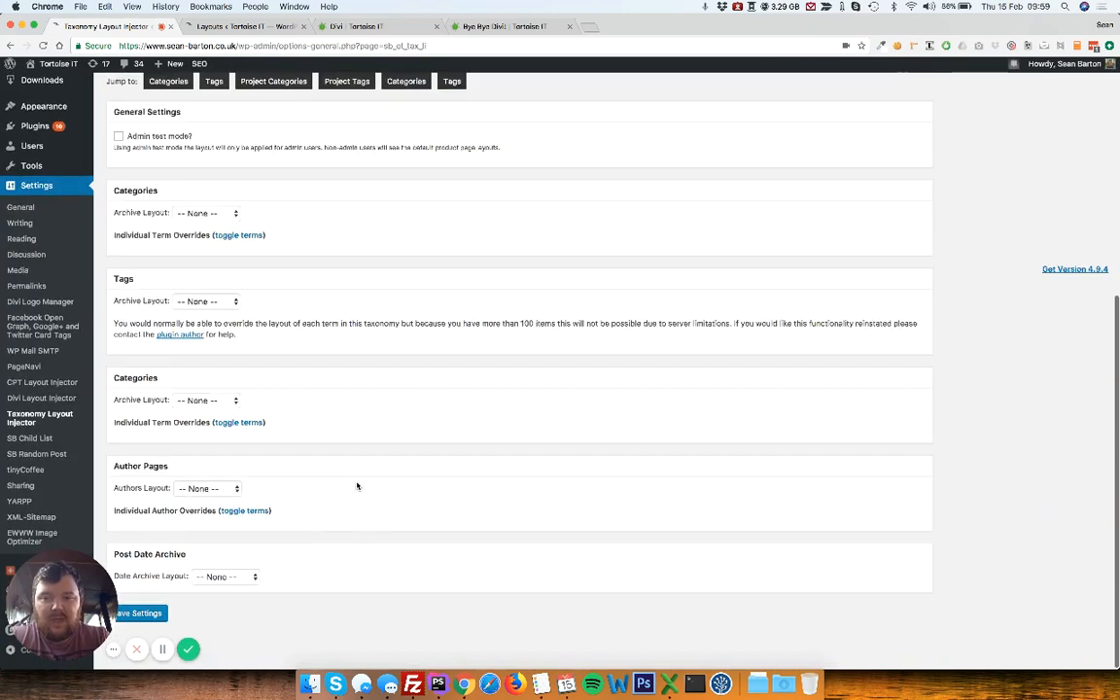
scroll(357, 486, up, 3)
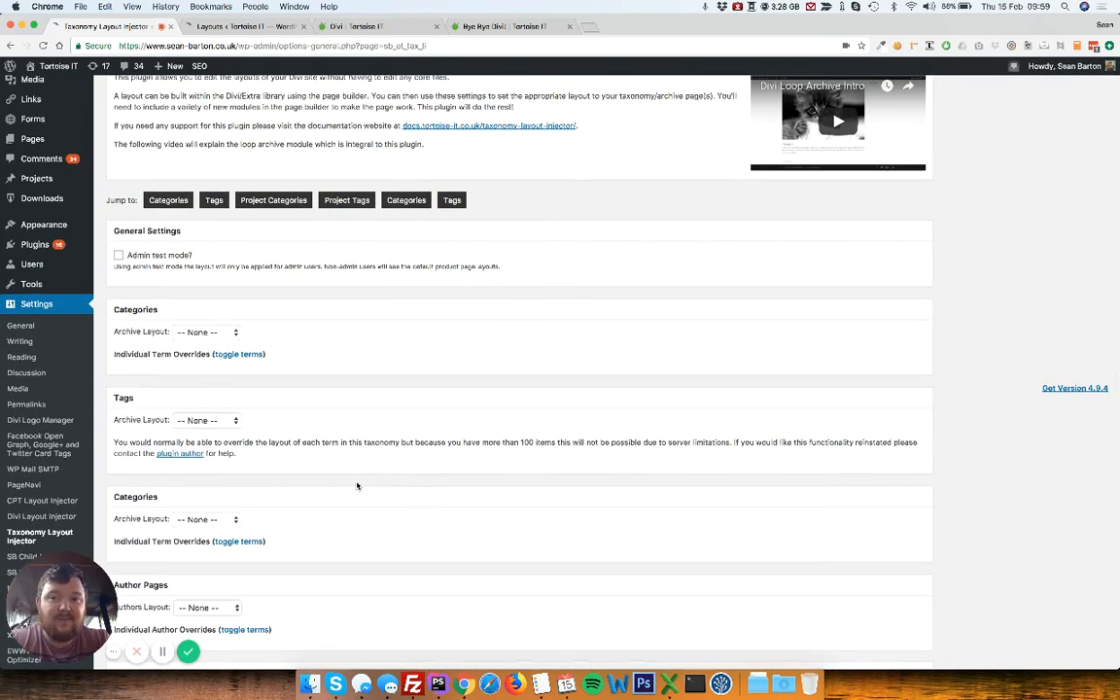
scroll(329, 373, up, 2)
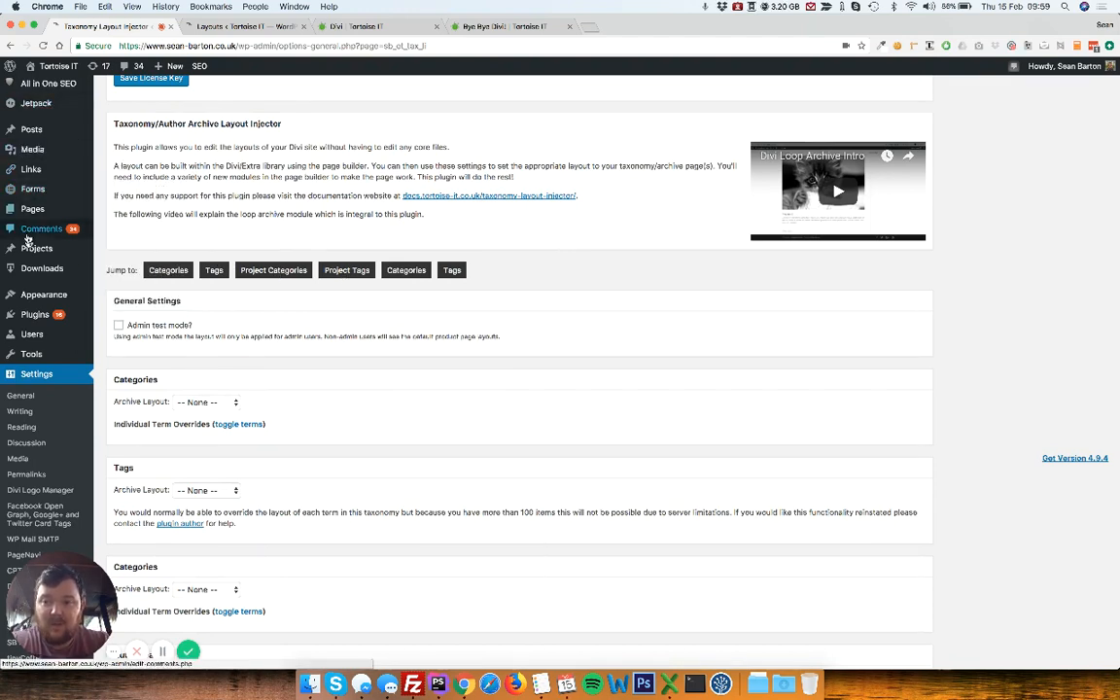
mouse_move(29, 248)
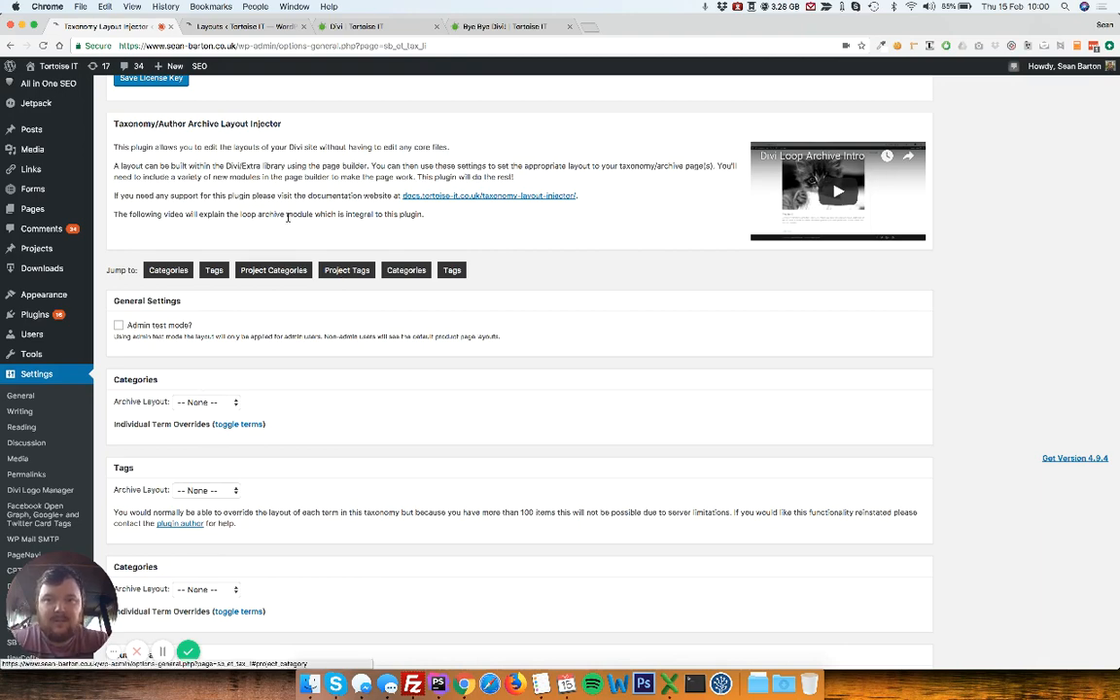
- Return to the Divi category archive page and look over its default post layout
click(341, 26)
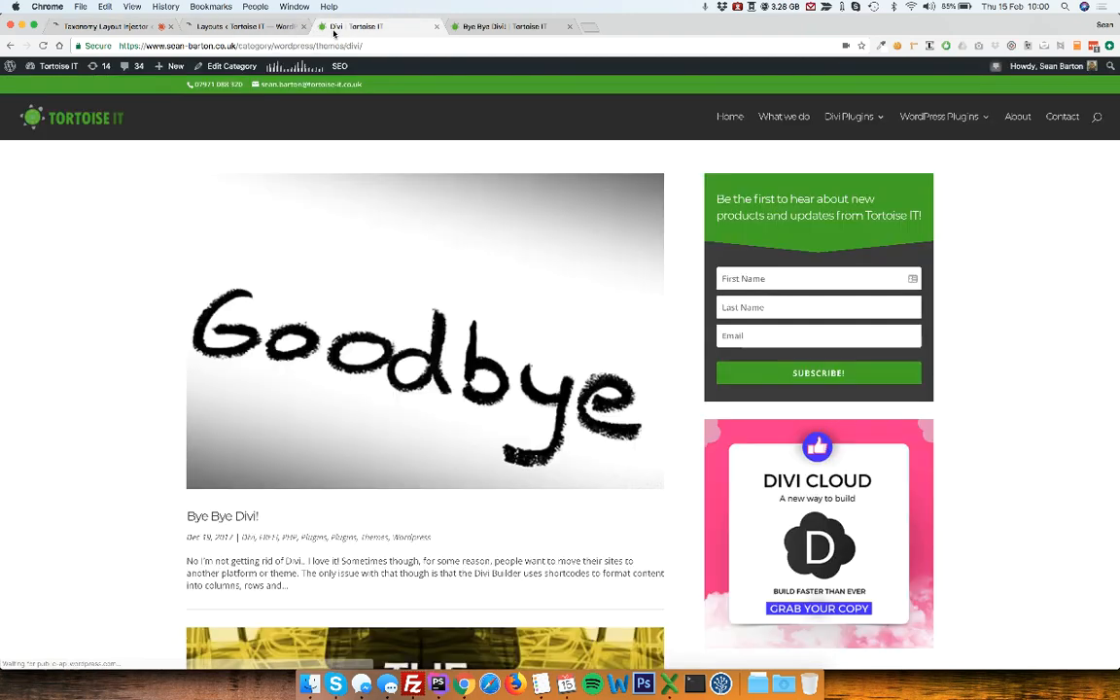
scroll(441, 244, down, 4)
scroll(440, 244, up, 4)
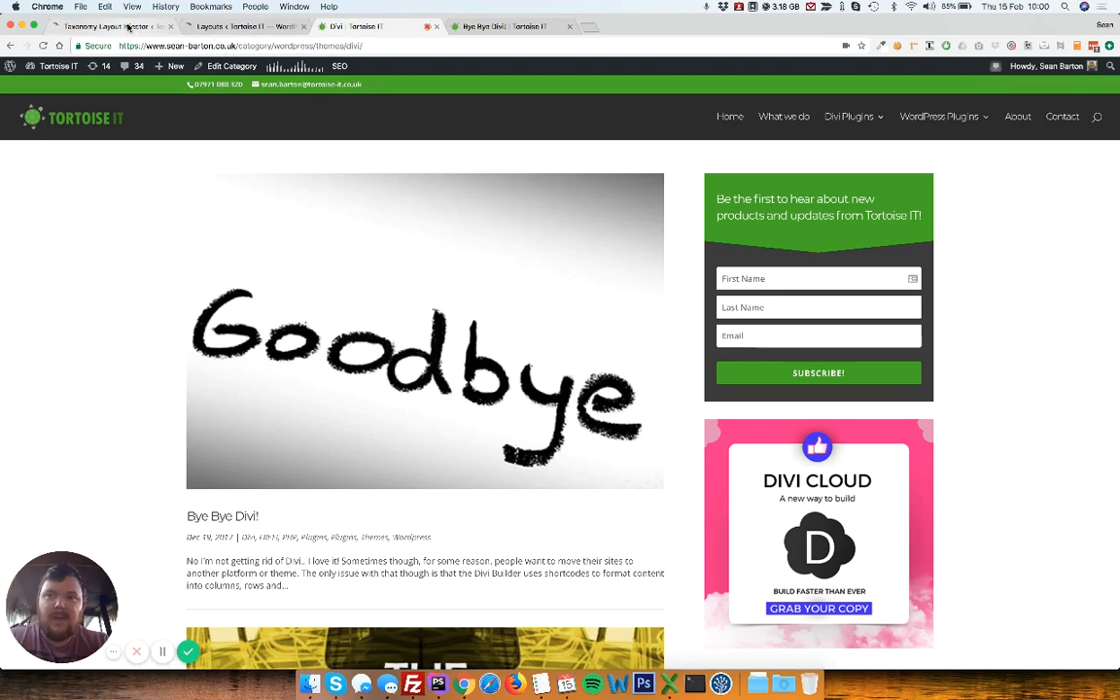
- Expand the individual term overrides under Categories in the Taxonomy Layout Injector settings and review the listed terms
click(122, 26)
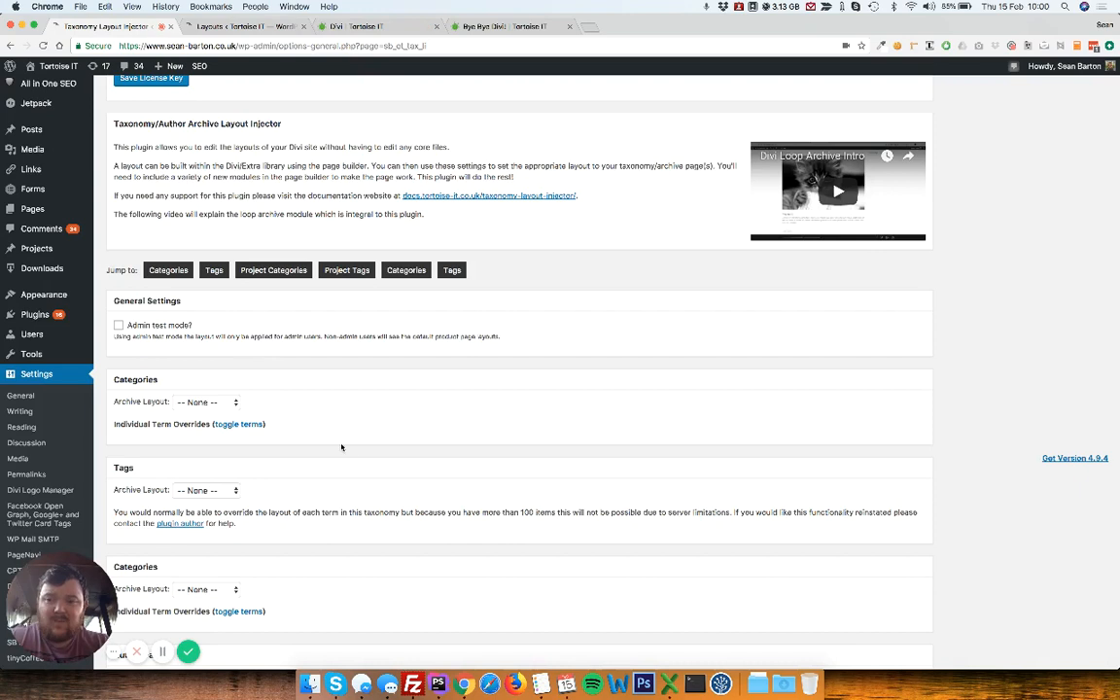
click(230, 425)
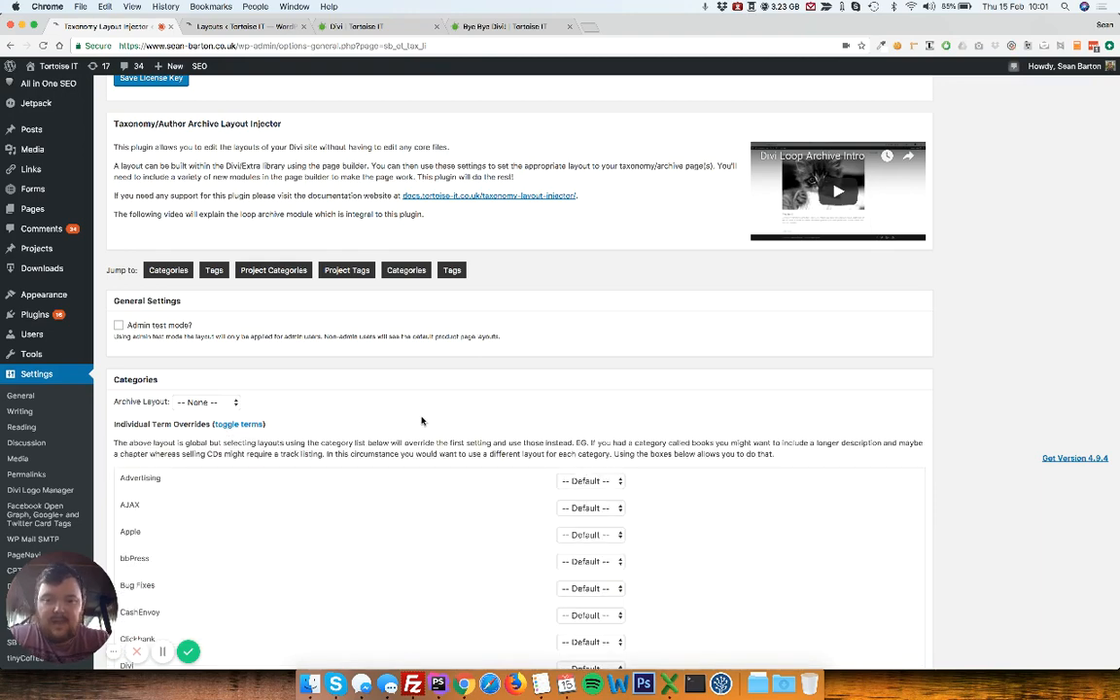
scroll(422, 420, down, 5)
scroll(422, 420, down, 8)
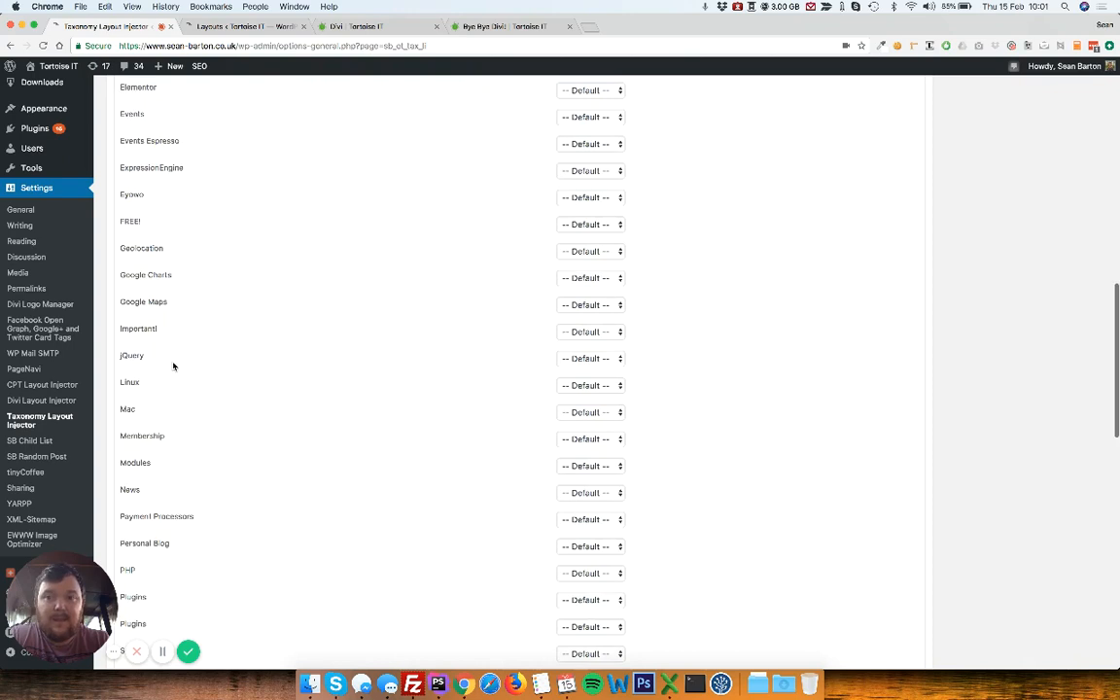
scroll(174, 367, up, 1)
scroll(174, 366, up, 5)
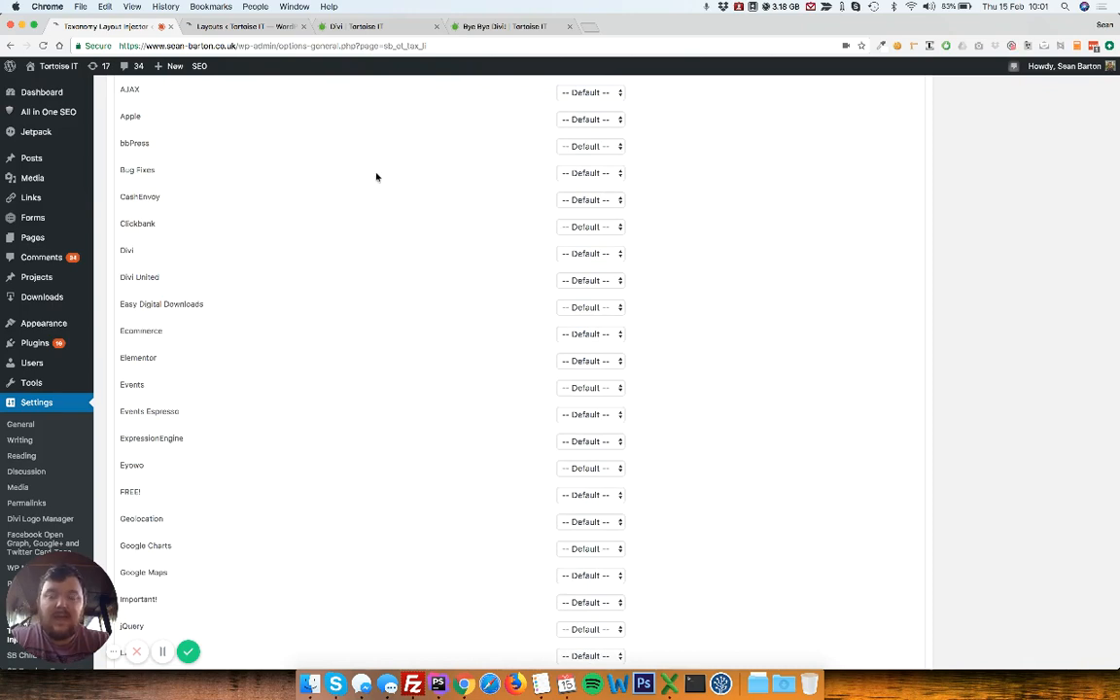
- Compare the Divi category archive page with the layouts saved in the Divi Library
click(343, 29)
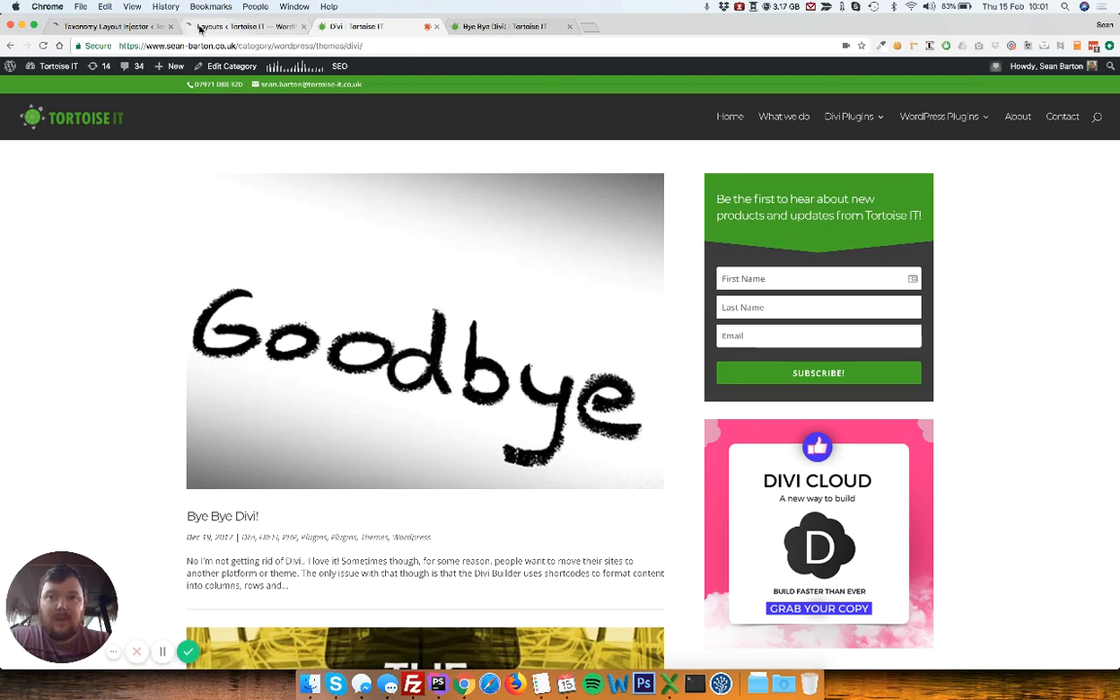
click(200, 28)
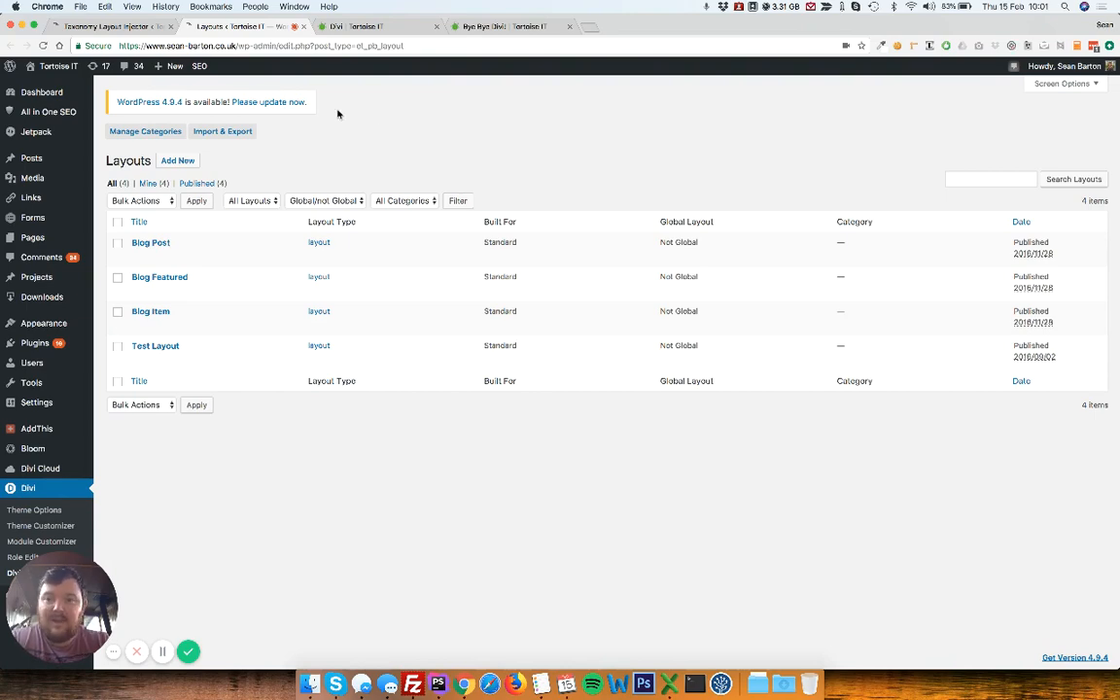
click(335, 26)
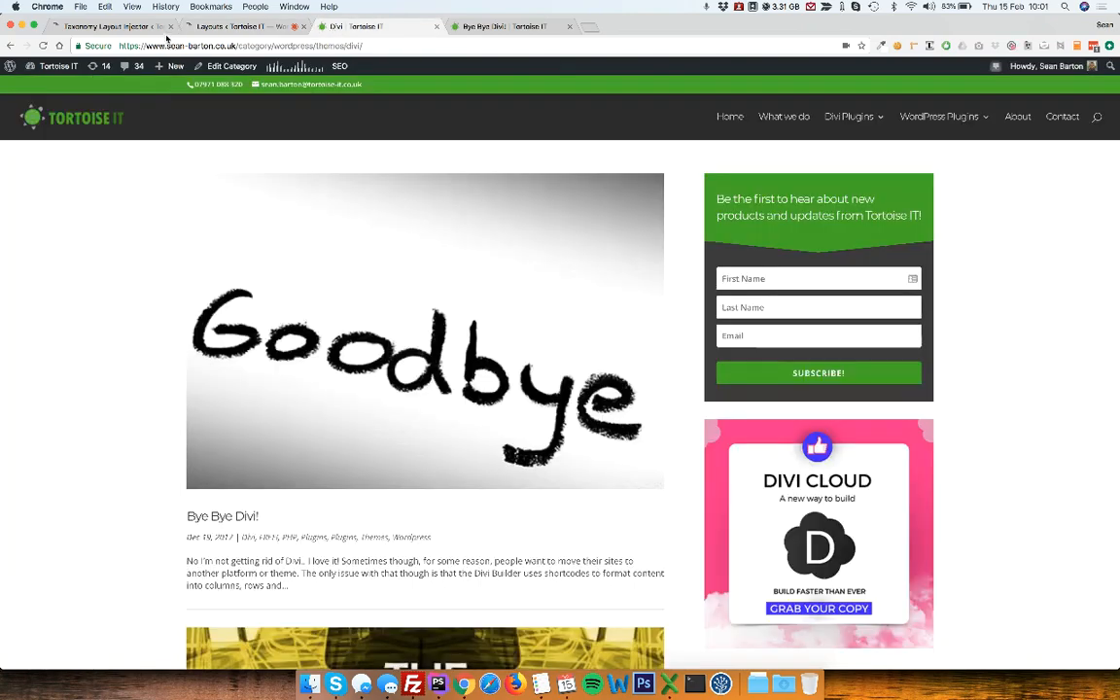
- Back in the Taxonomy Layout Injector settings, collapse the category term overrides and view the Categories archive layout choices without changing them
click(146, 27)
scroll(364, 469, up, 5)
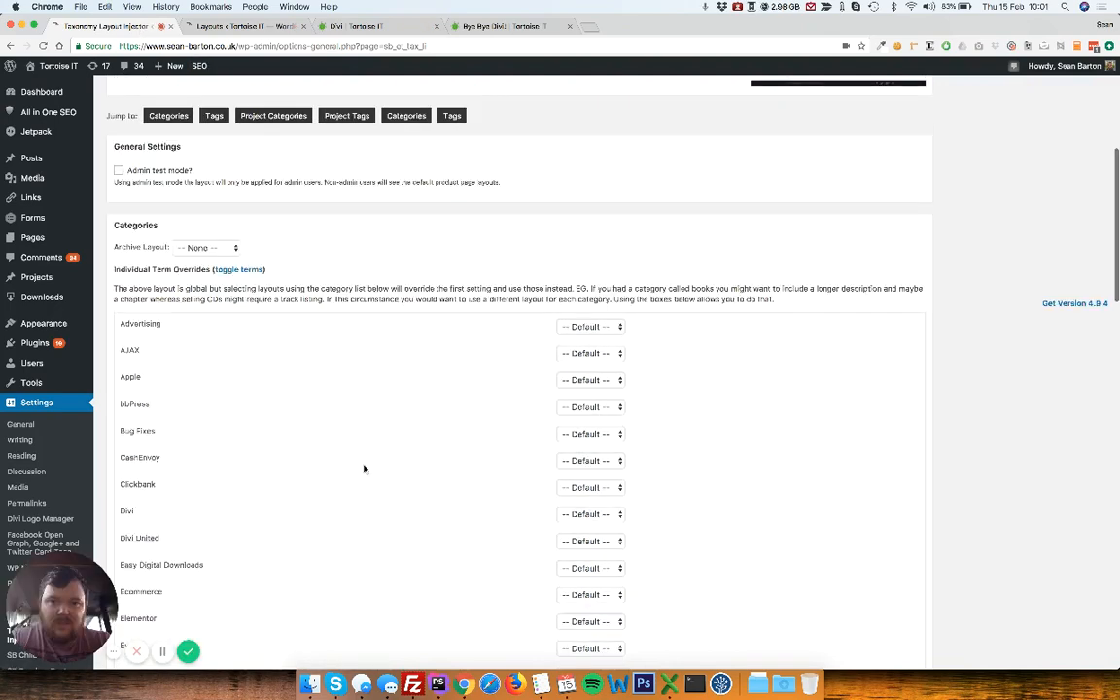
scroll(365, 468, up, 1)
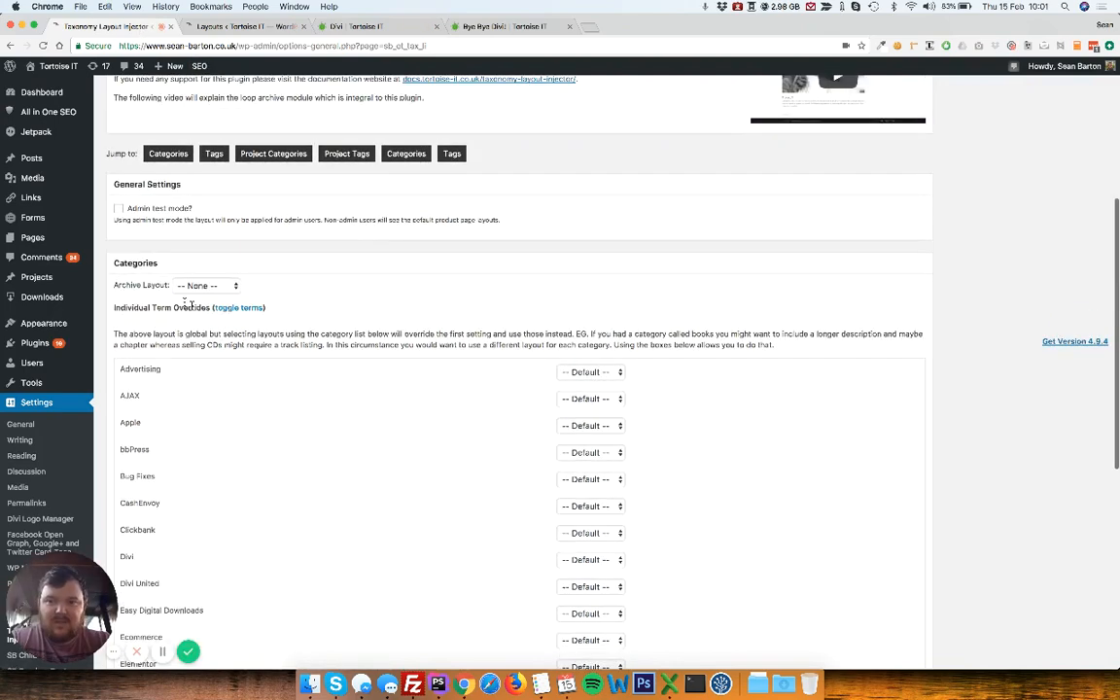
click(192, 305)
click(204, 285)
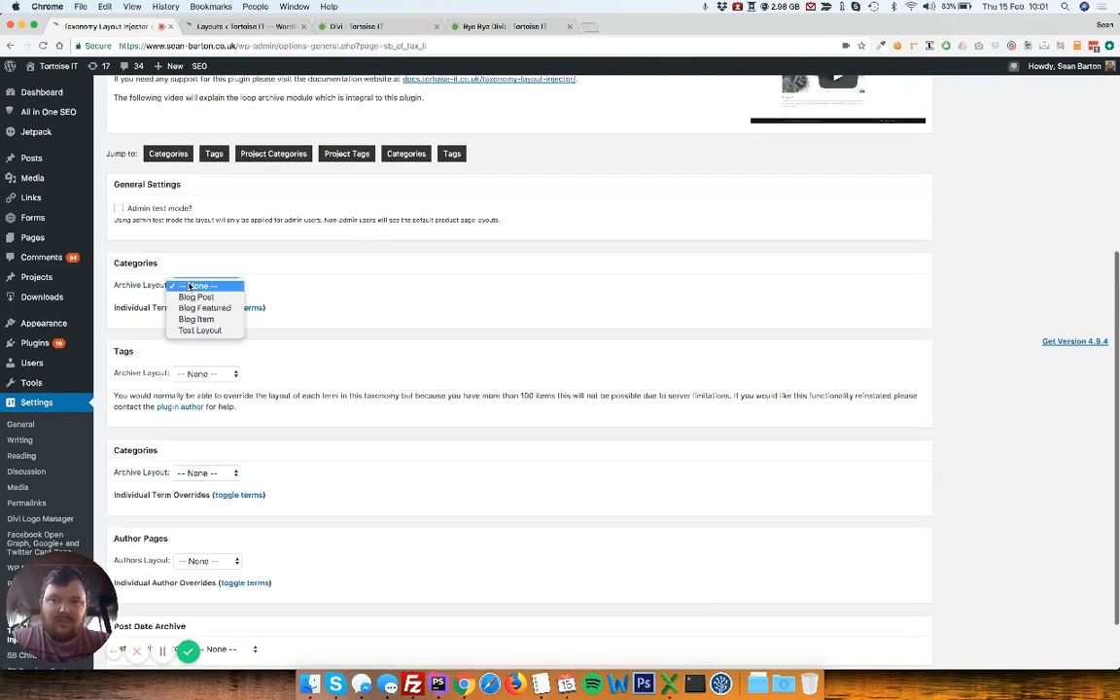
click(316, 287)
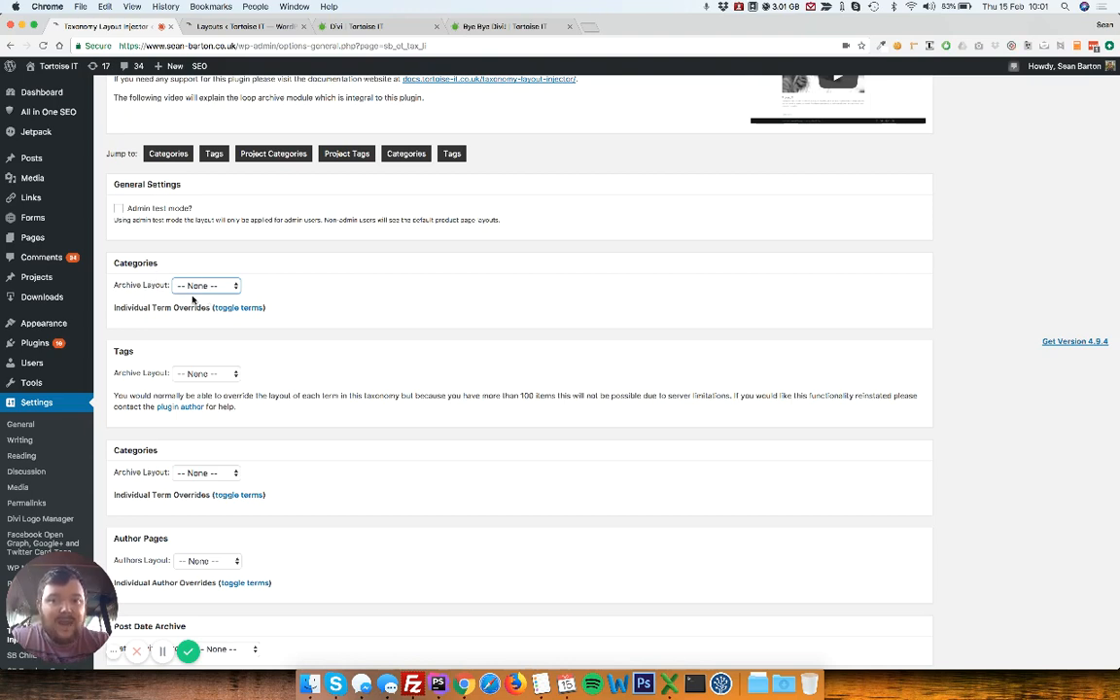
- Expand the category term overrides again and view the layout choices for Bug Fixes, leaving it at Default
click(238, 310)
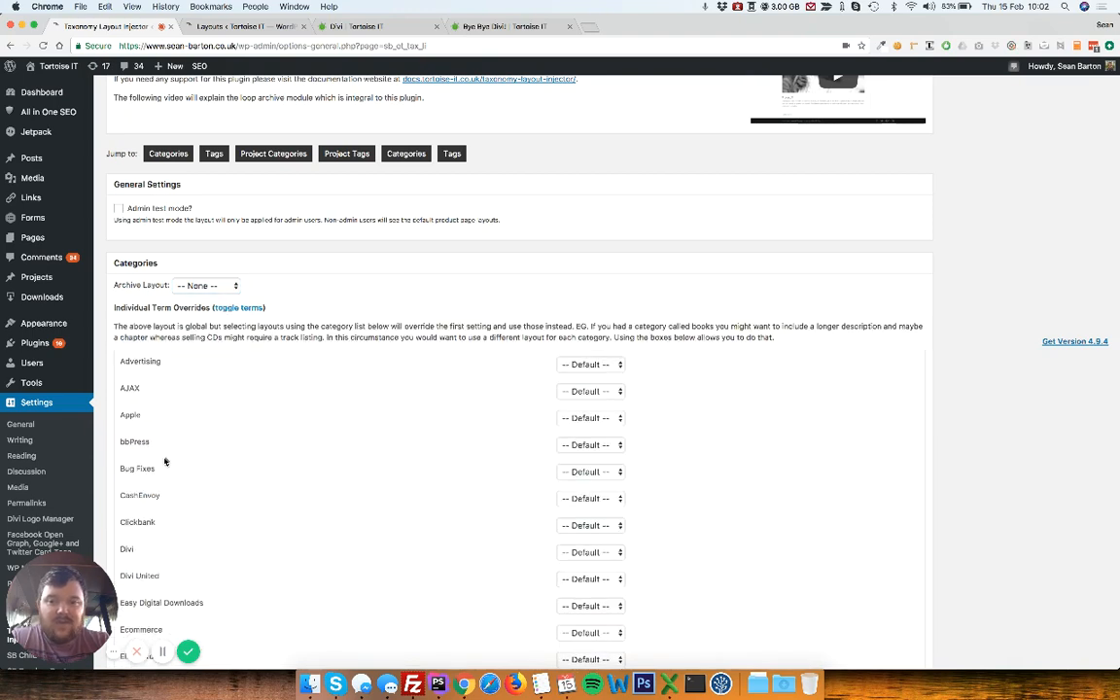
click(557, 477)
click(491, 436)
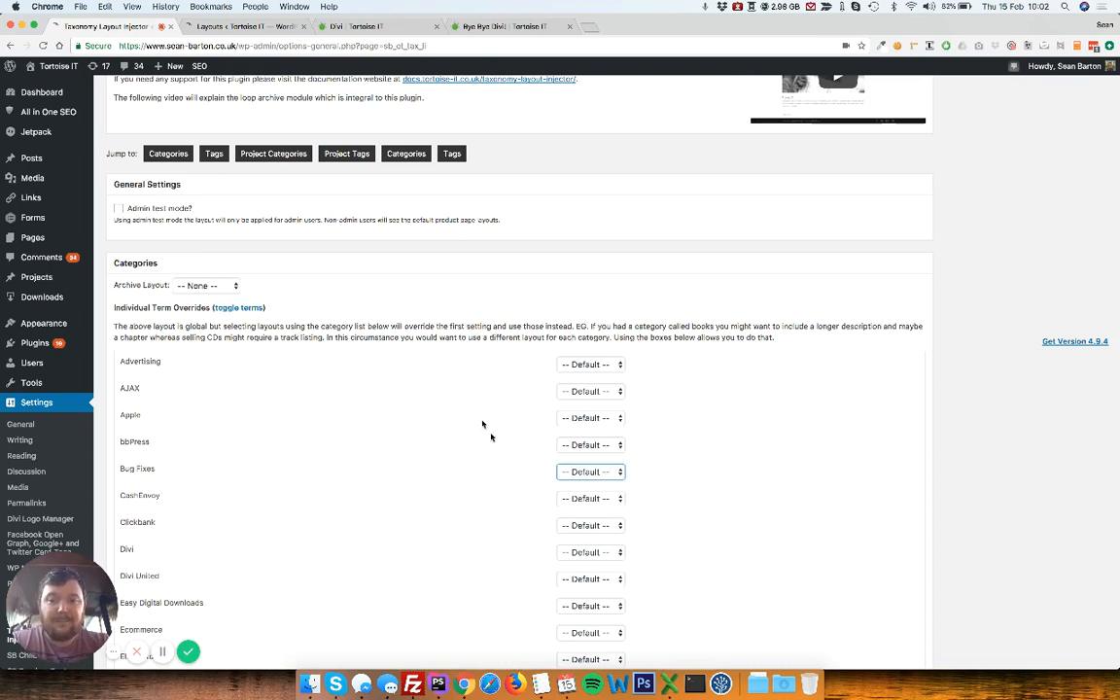
- Collapse the category term overrides and review the remaining Tags, Categories, Author Pages and Post Date Archive sections
click(236, 310)
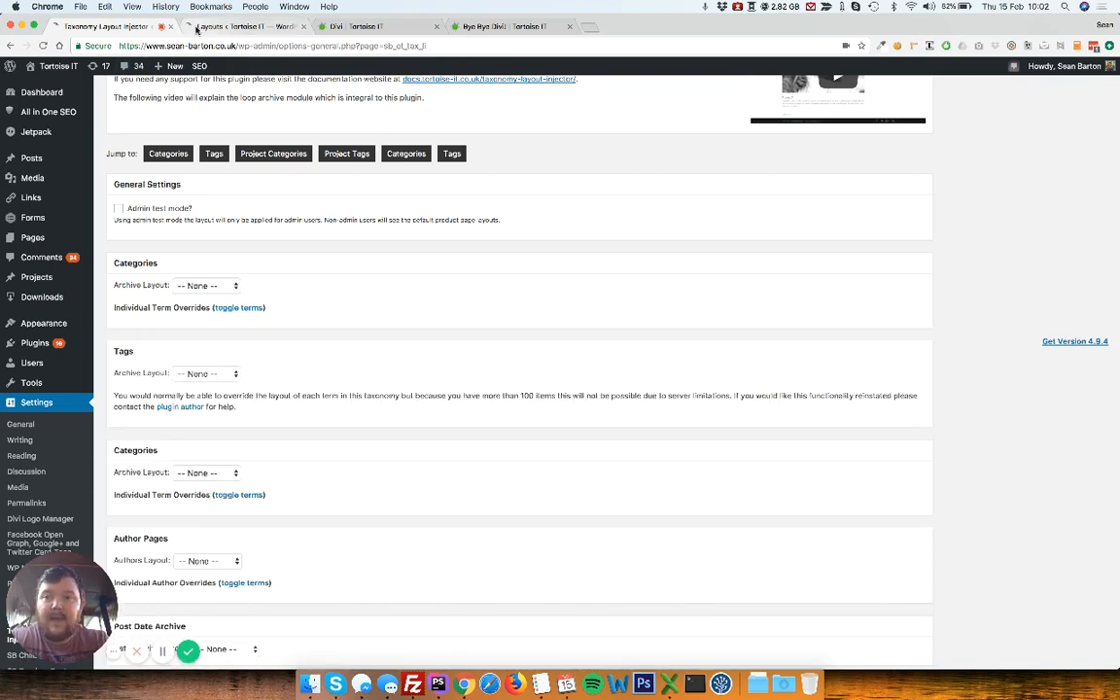
scroll(150, 243, down, 5)
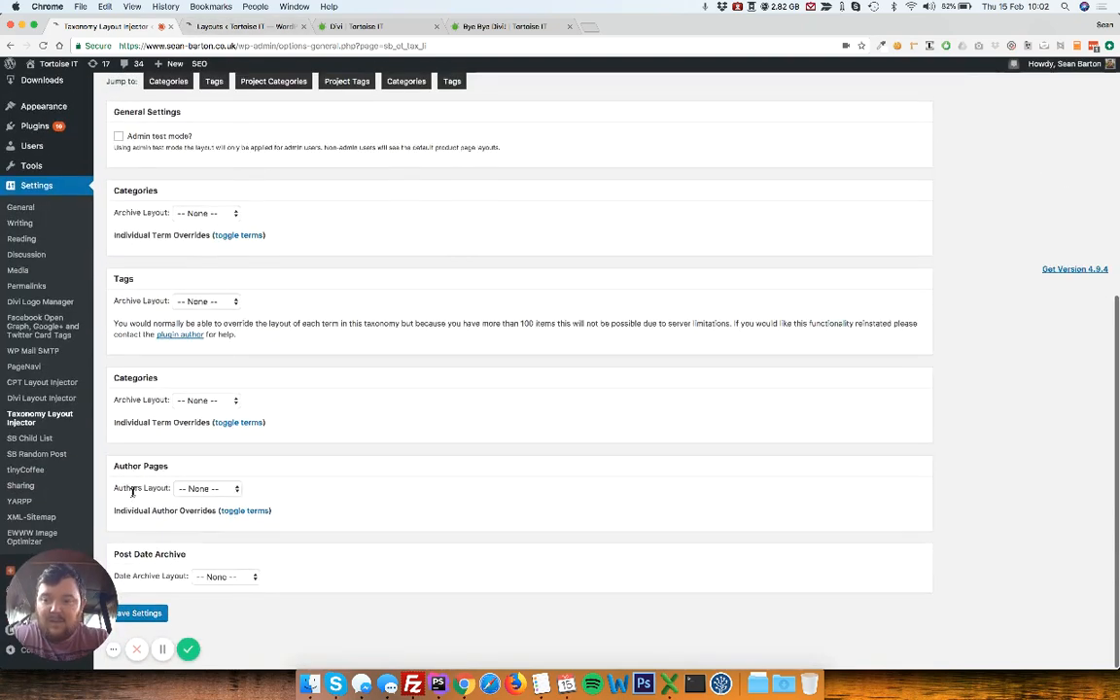
drag(77, 593, 983, 581)
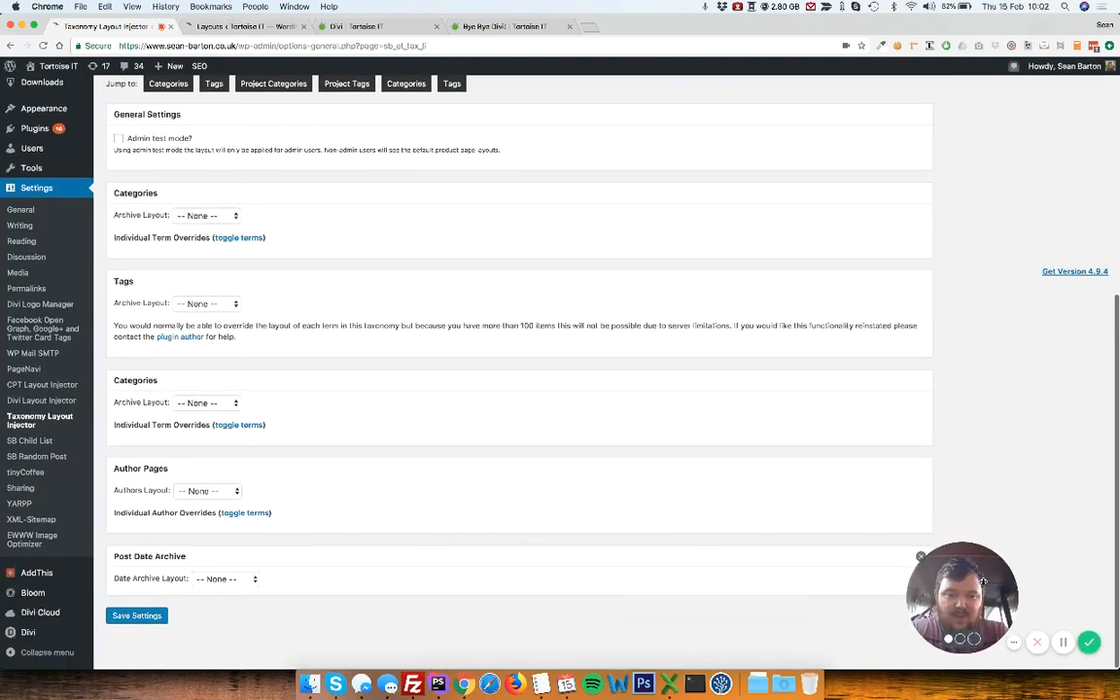
mouse_move(23, 629)
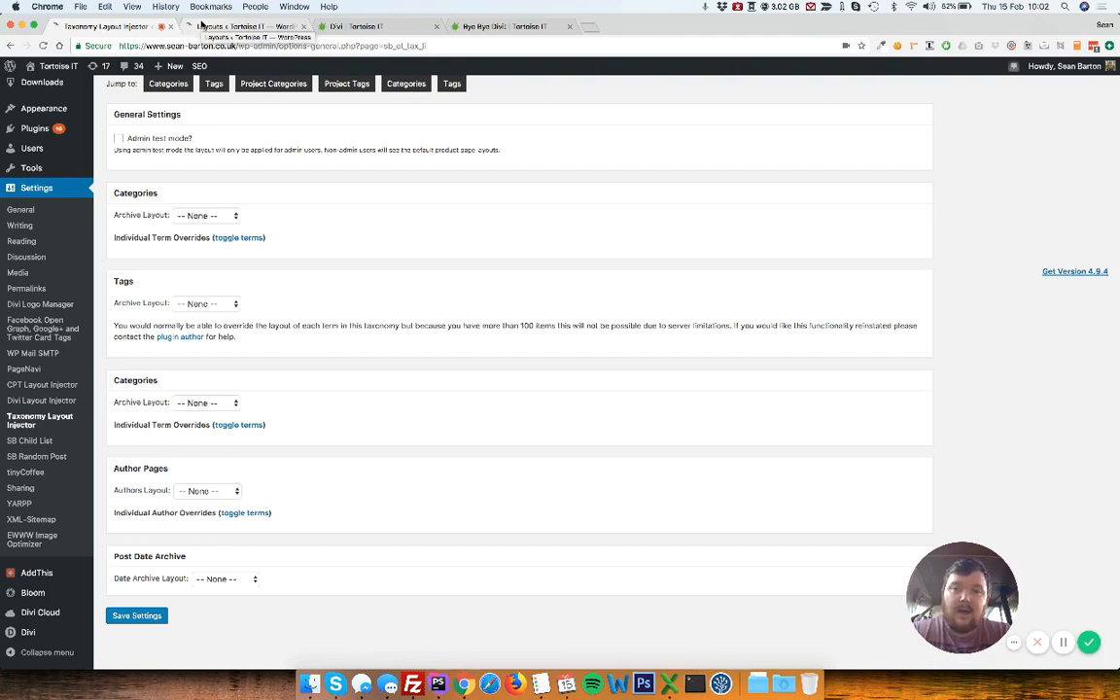
- In the Divi Library, create a new template named Category Archive with the template type Layout
click(201, 25)
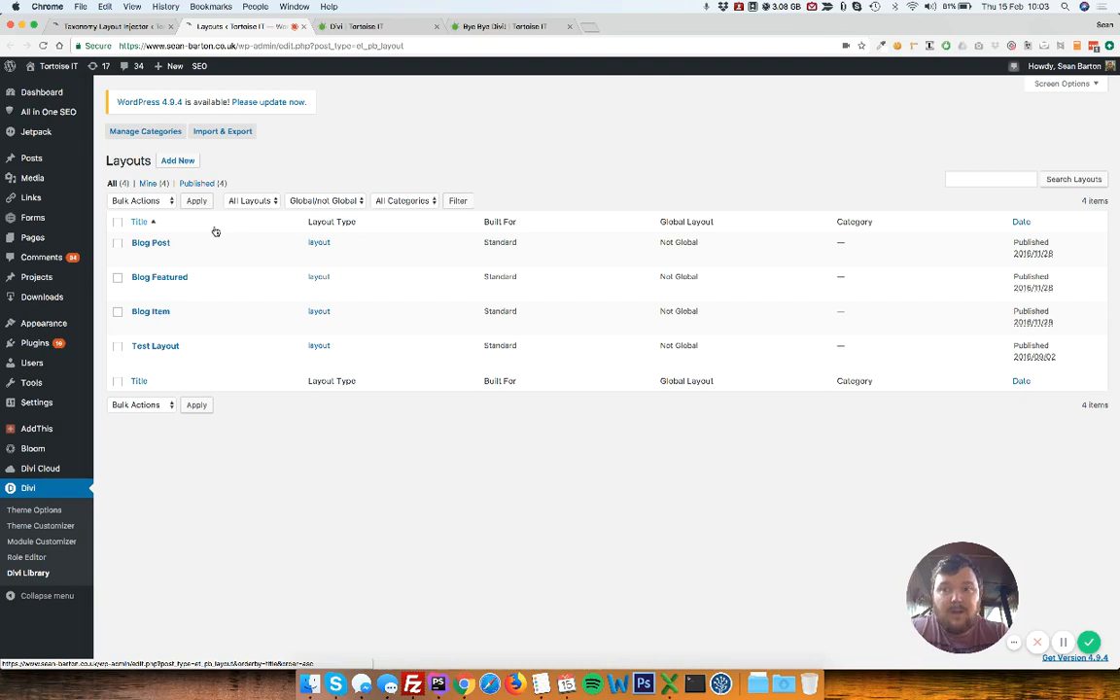
mouse_move(39, 282)
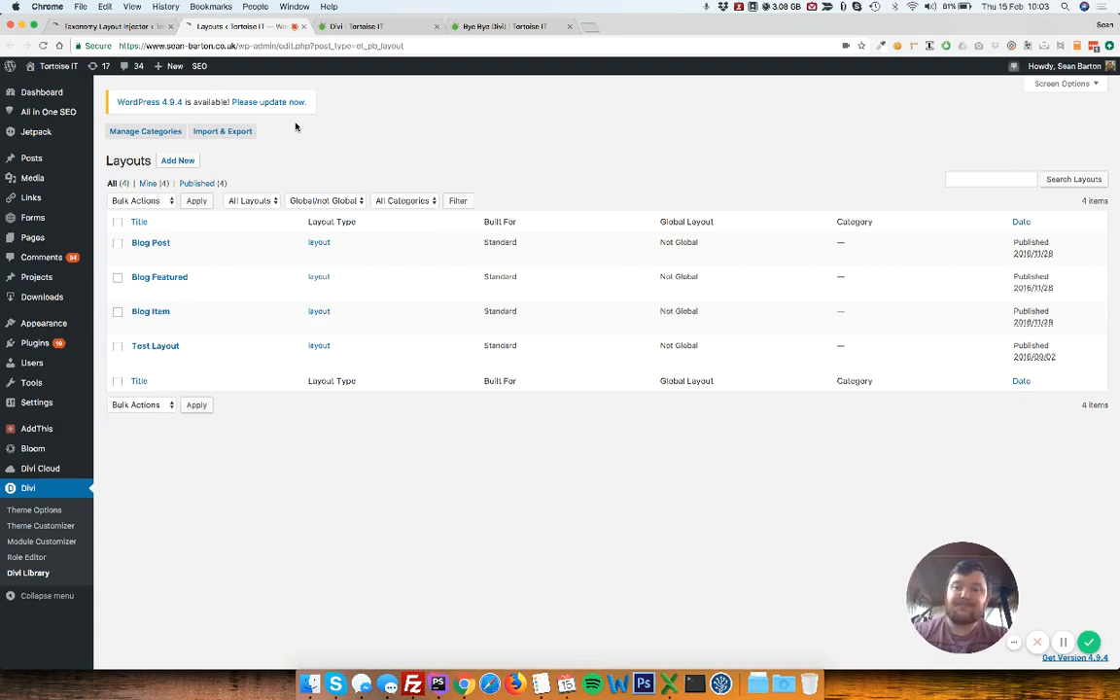
click(185, 161)
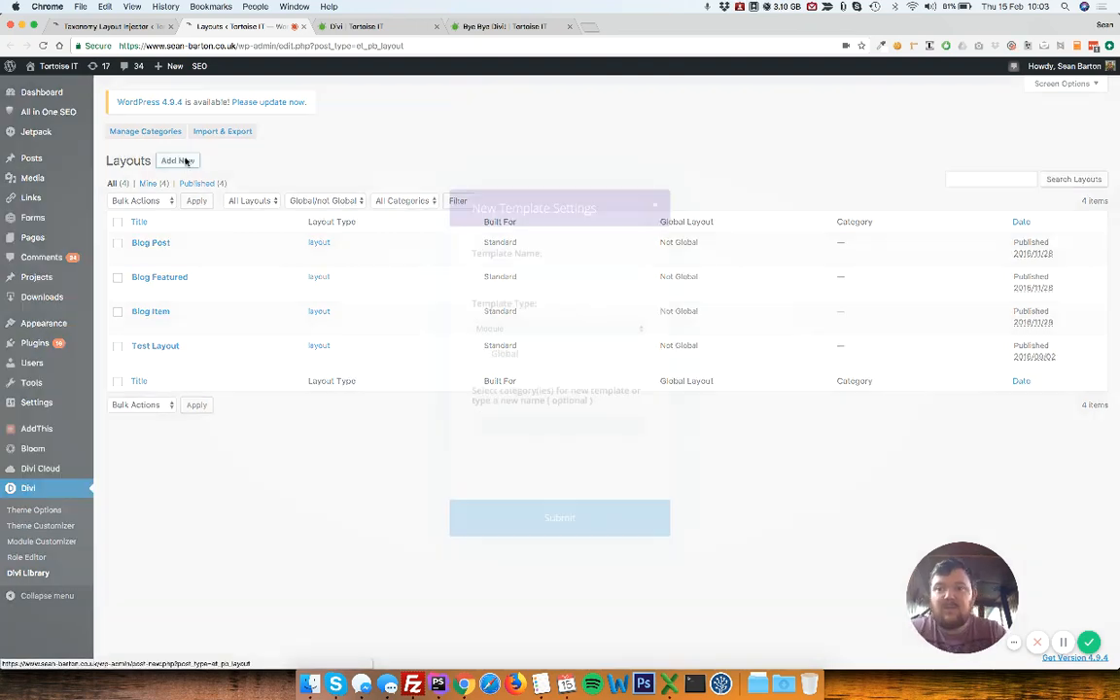
click(508, 275)
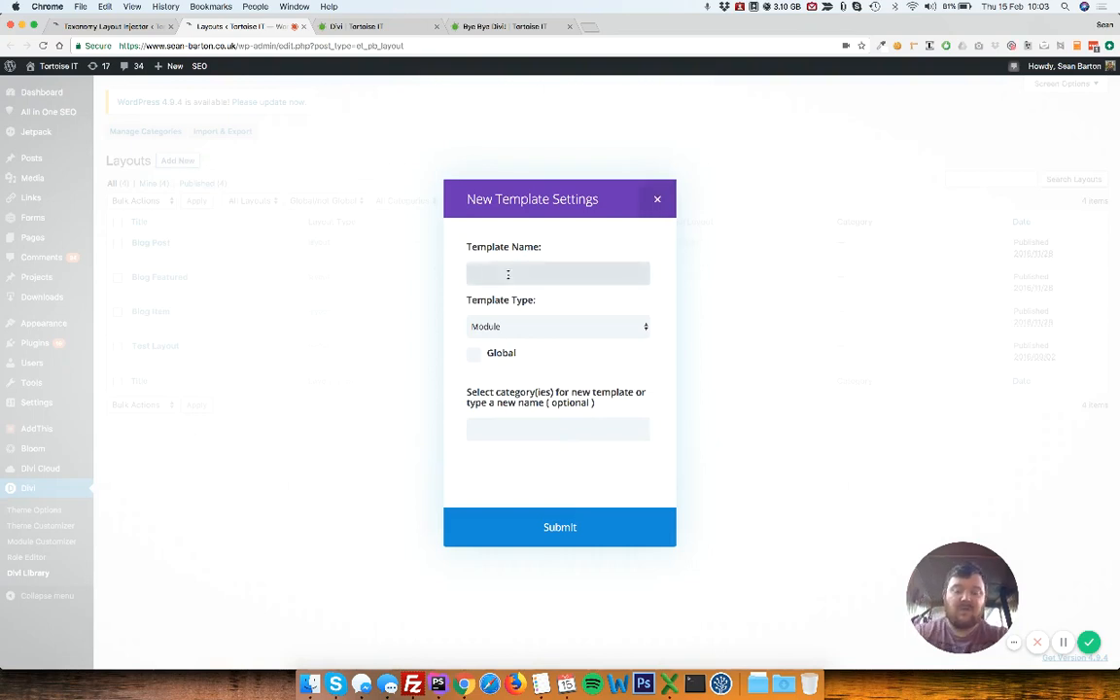
text(Category2)
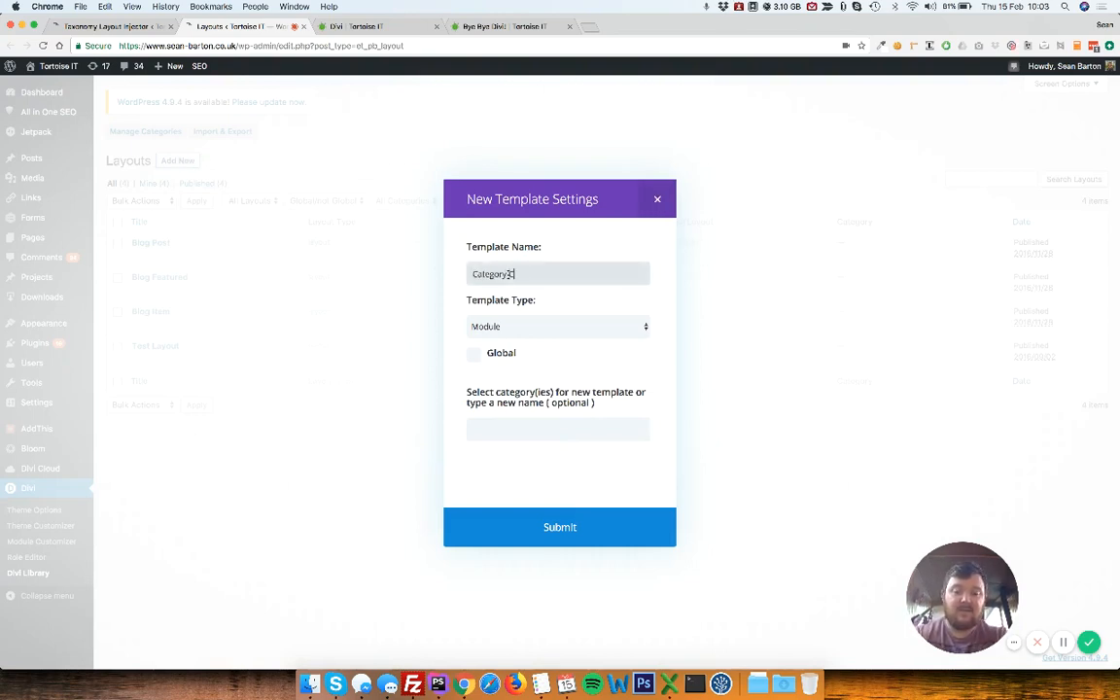
text(rchive)
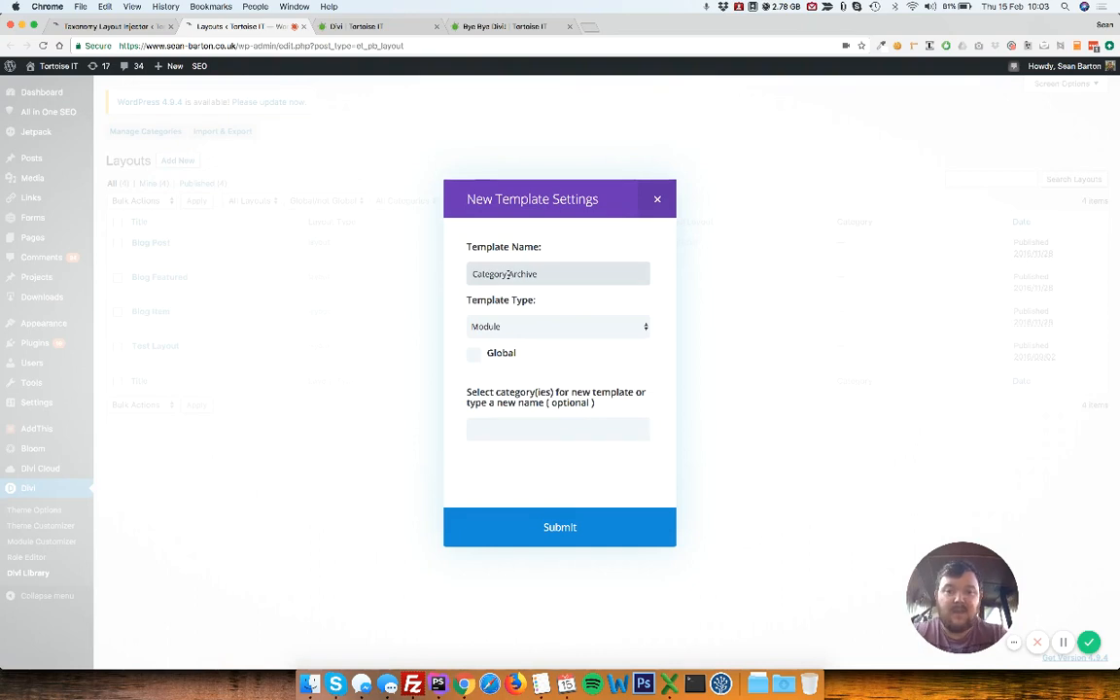
click(534, 328)
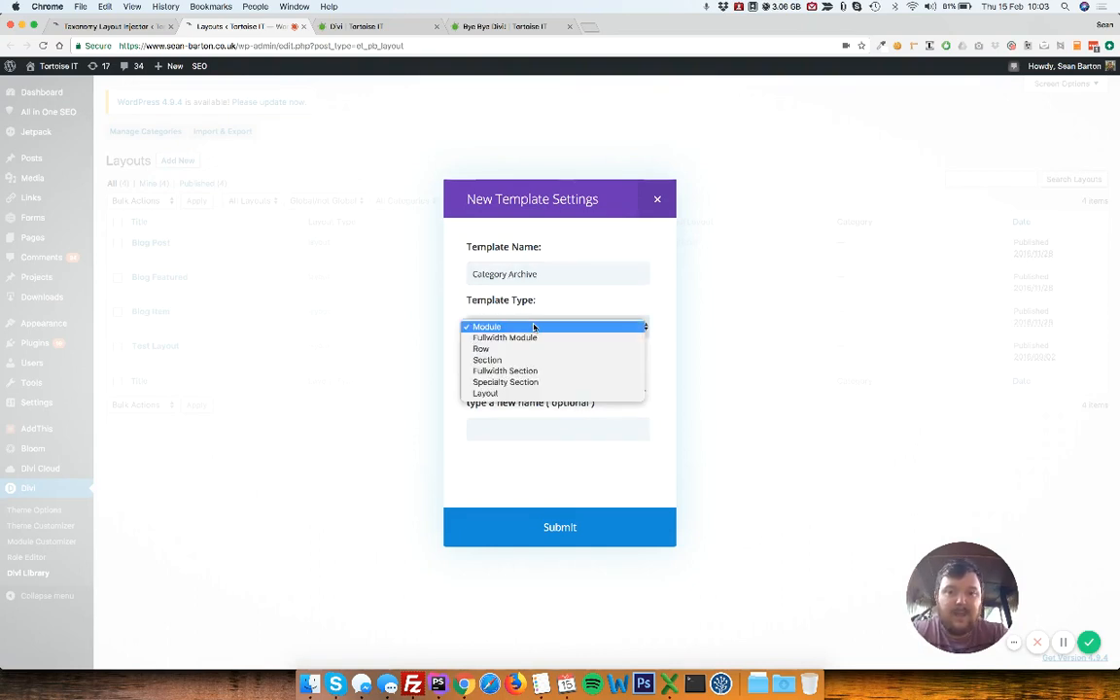
click(522, 393)
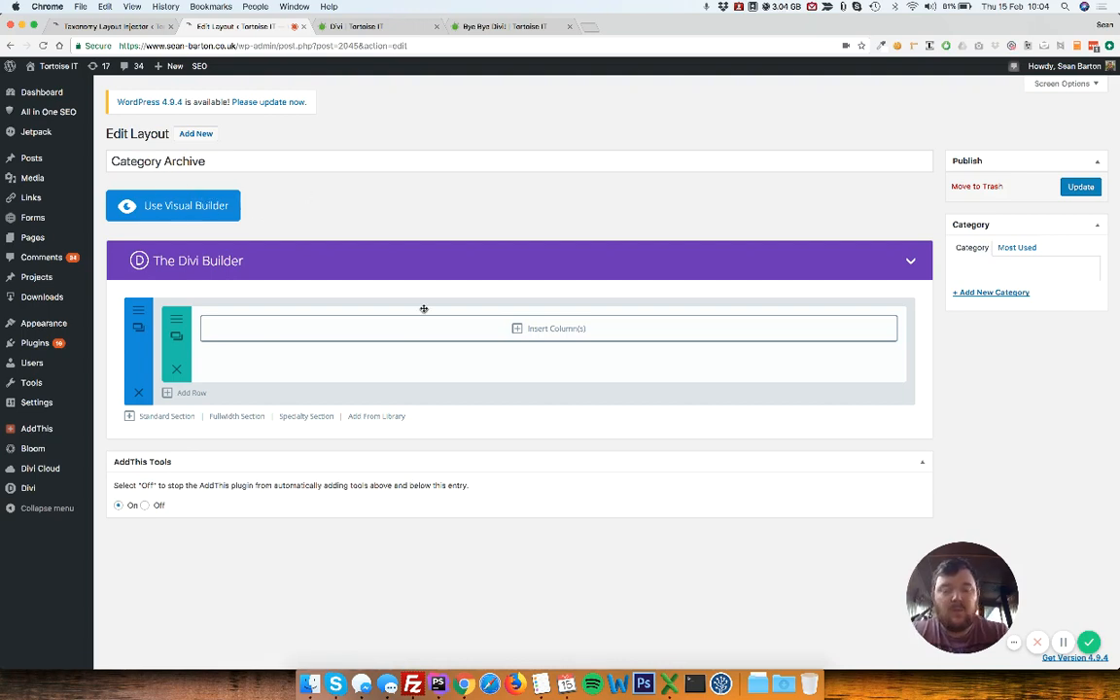
- After checking the Divi category archive page, insert a single full-width column into the Category Archive layout's row
click(390, 28)
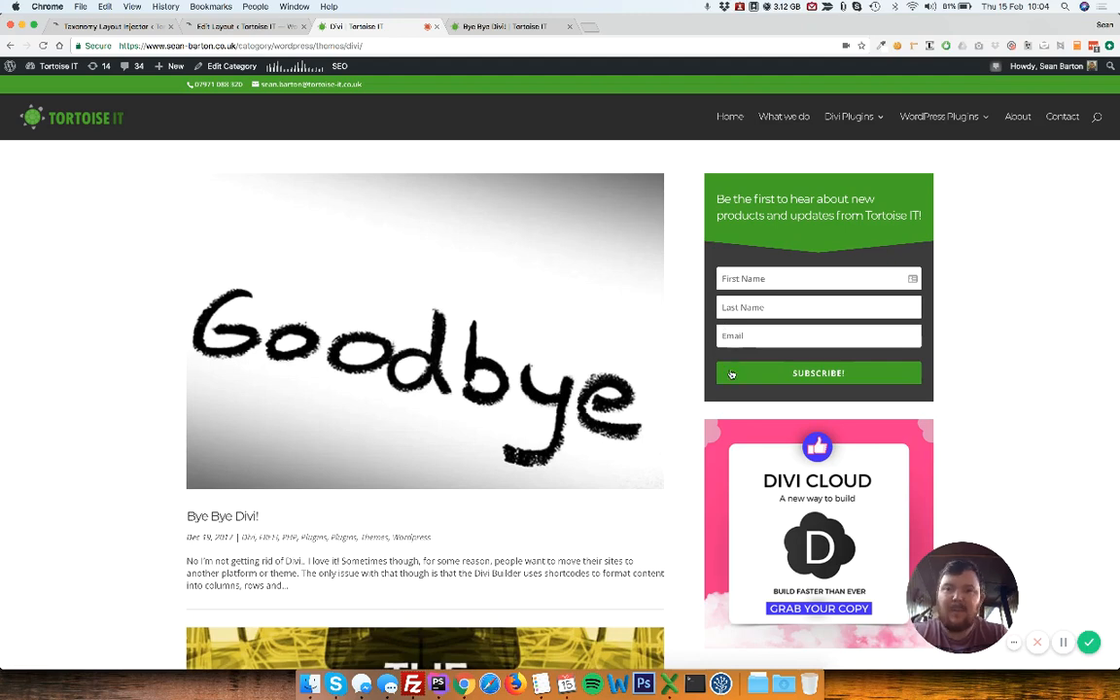
click(250, 30)
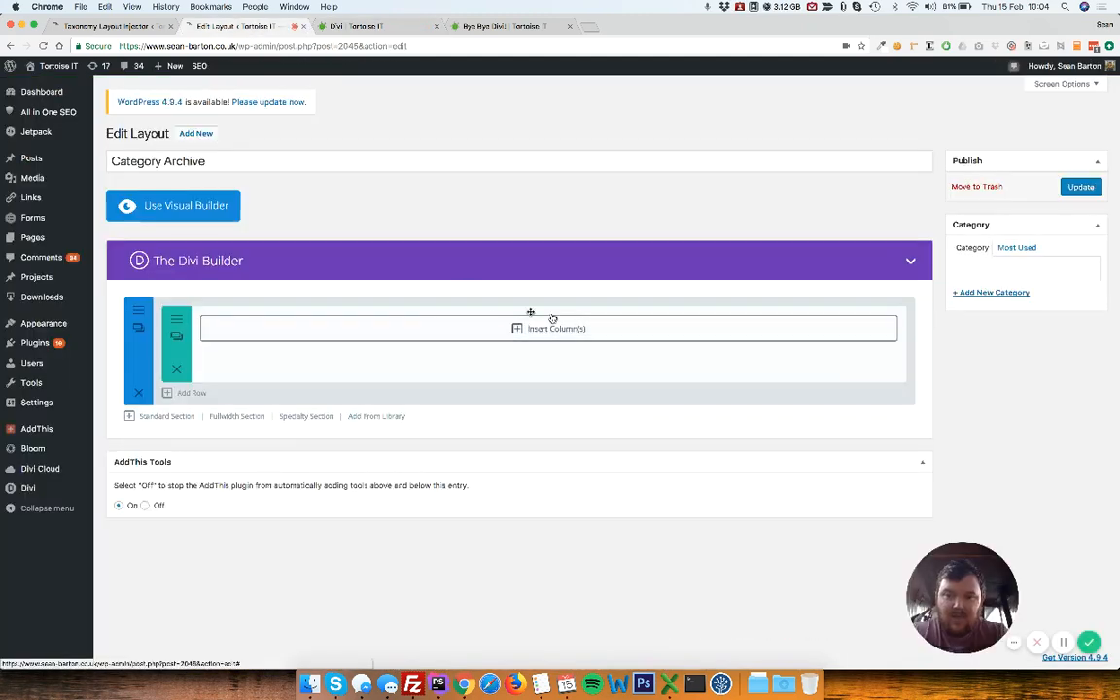
click(413, 328)
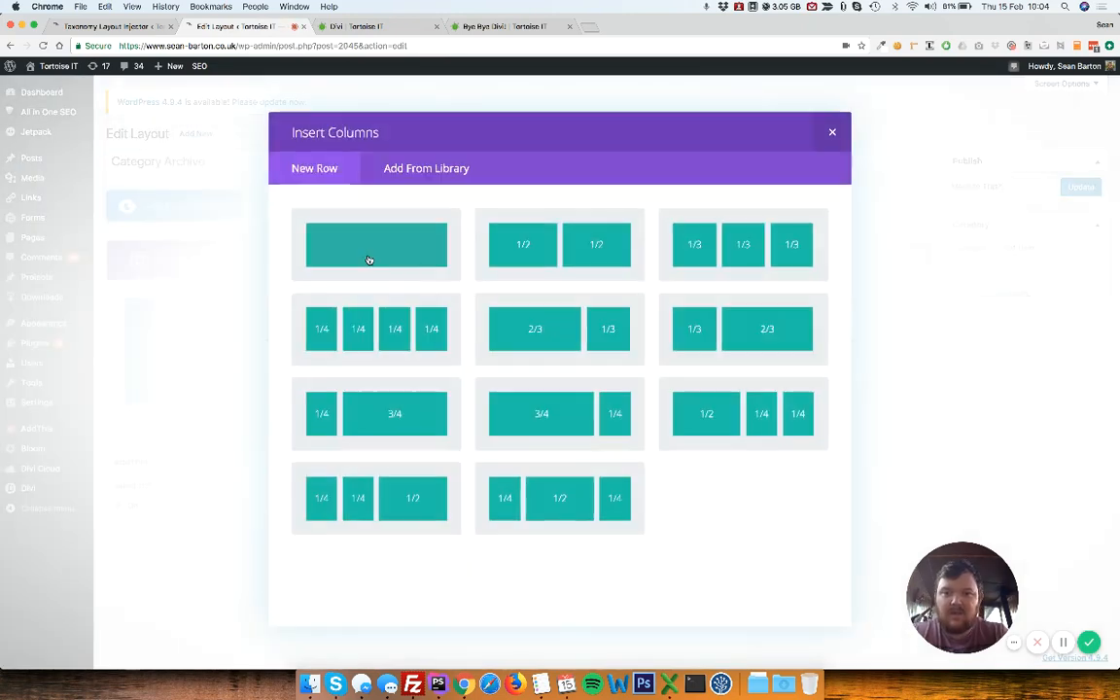
click(368, 260)
- Add a Taxonomy Archive Title module to the full-width column
click(452, 333)
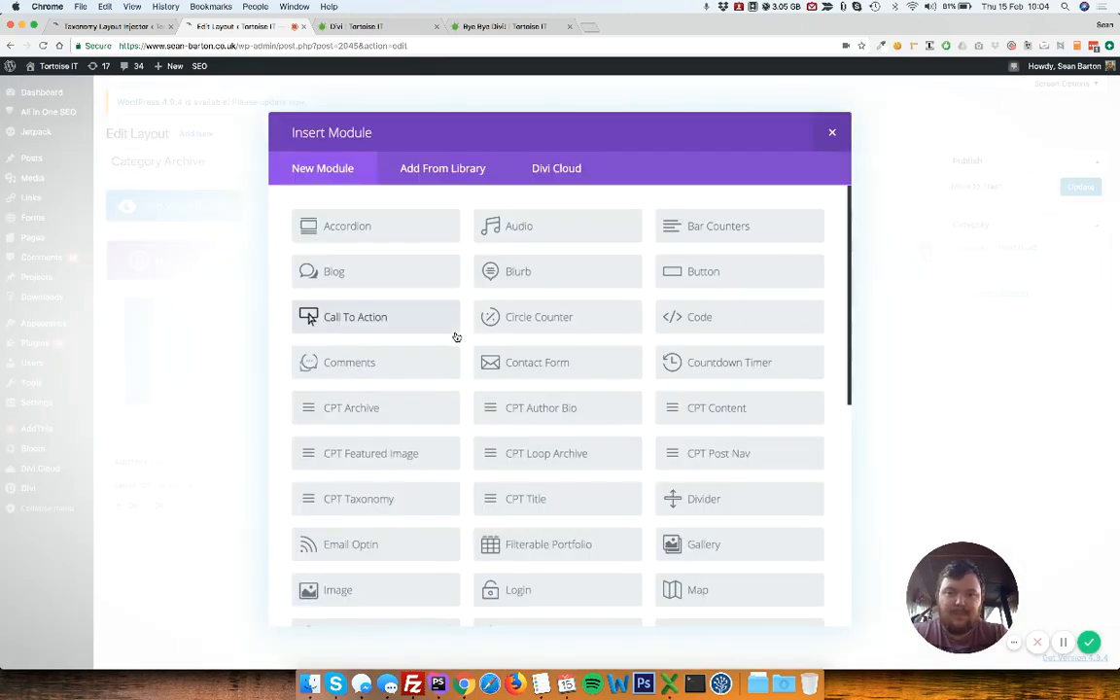
scroll(523, 317, down, 4)
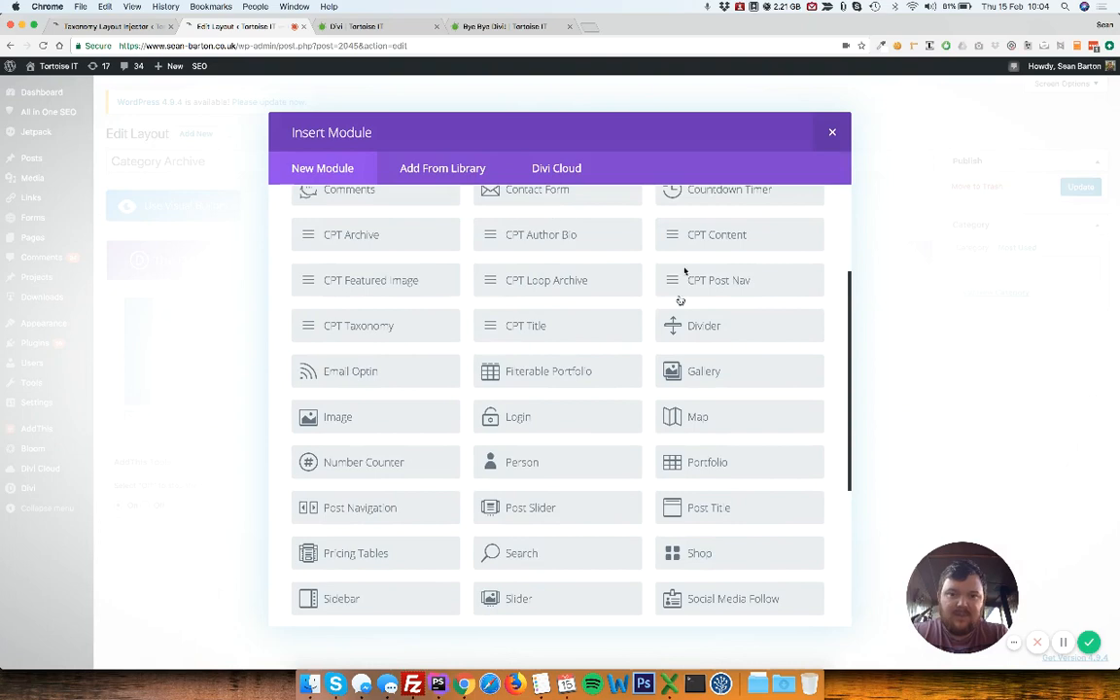
scroll(489, 316, down, 6)
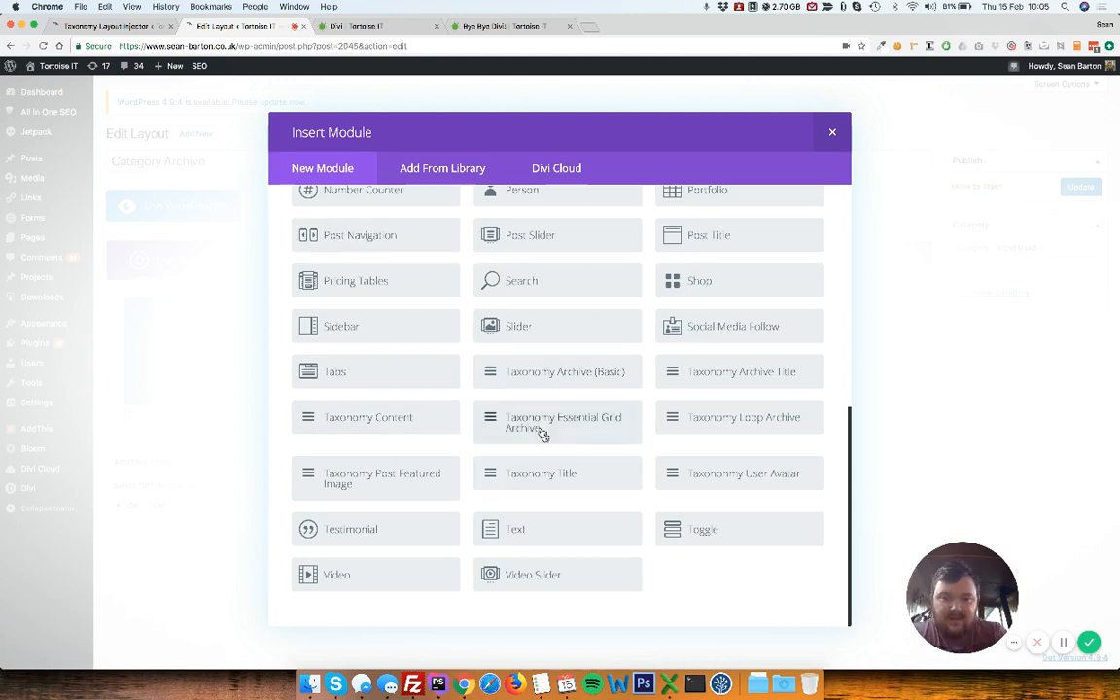
click(688, 373)
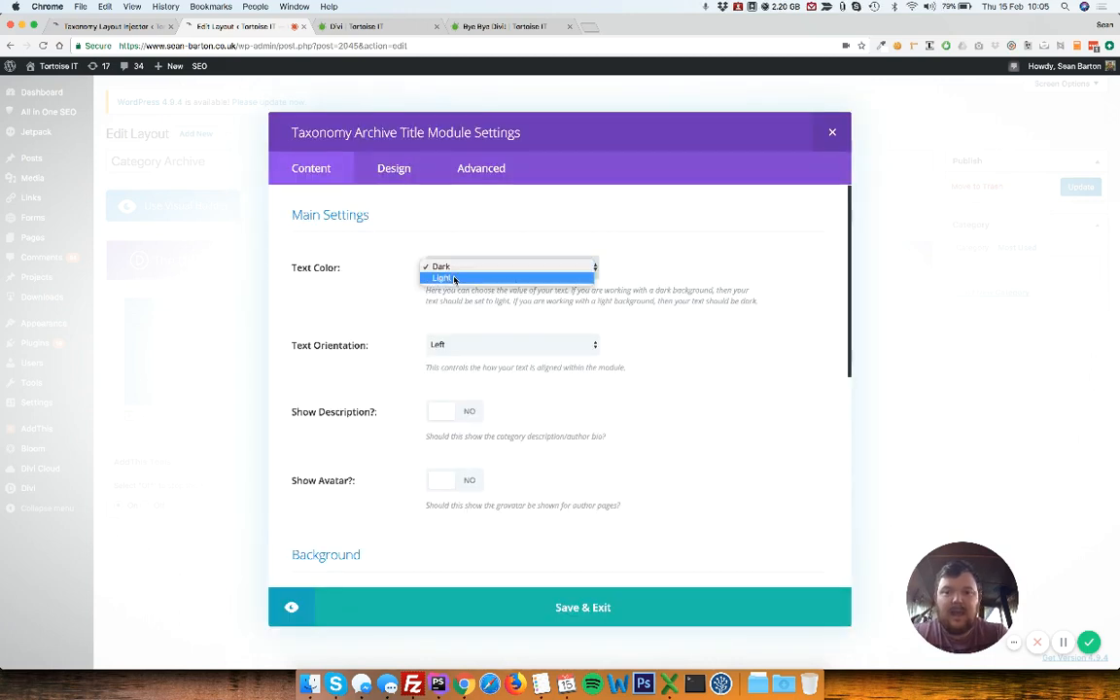
- Set the Taxonomy Archive Title module's text color to Light and its text orientation to Right
click(442, 278)
click(442, 345)
click(442, 366)
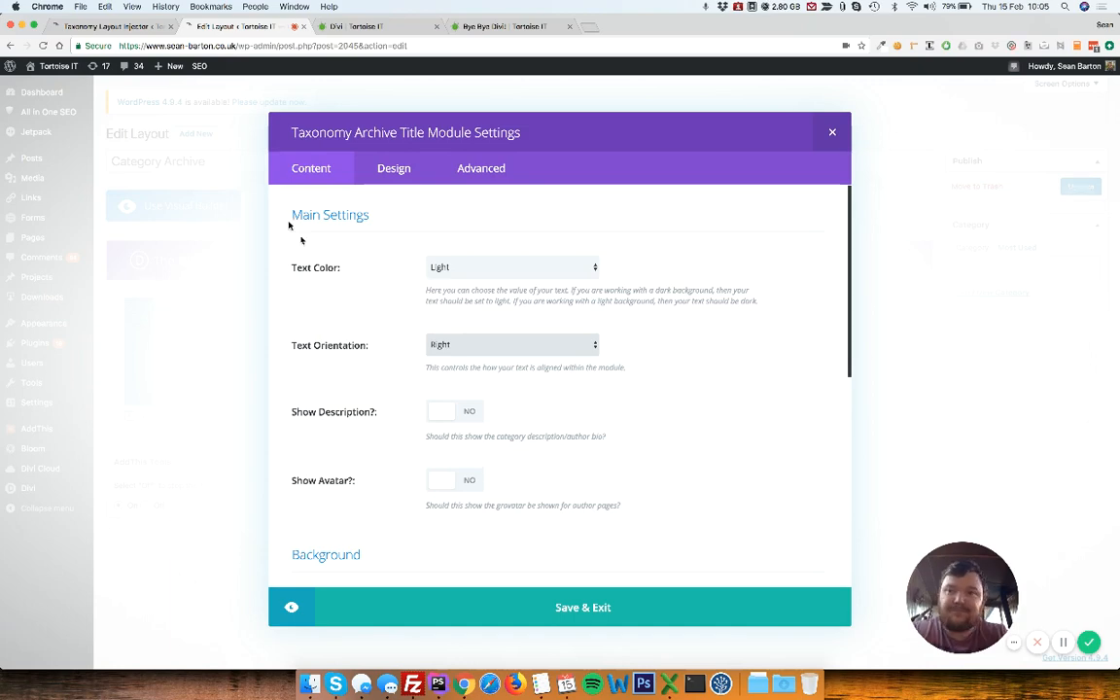
- In the Taxonomy Layout Injector settings, view the Authors Layout choices and the individual author overrides without changing them, and collapse the overrides
click(86, 26)
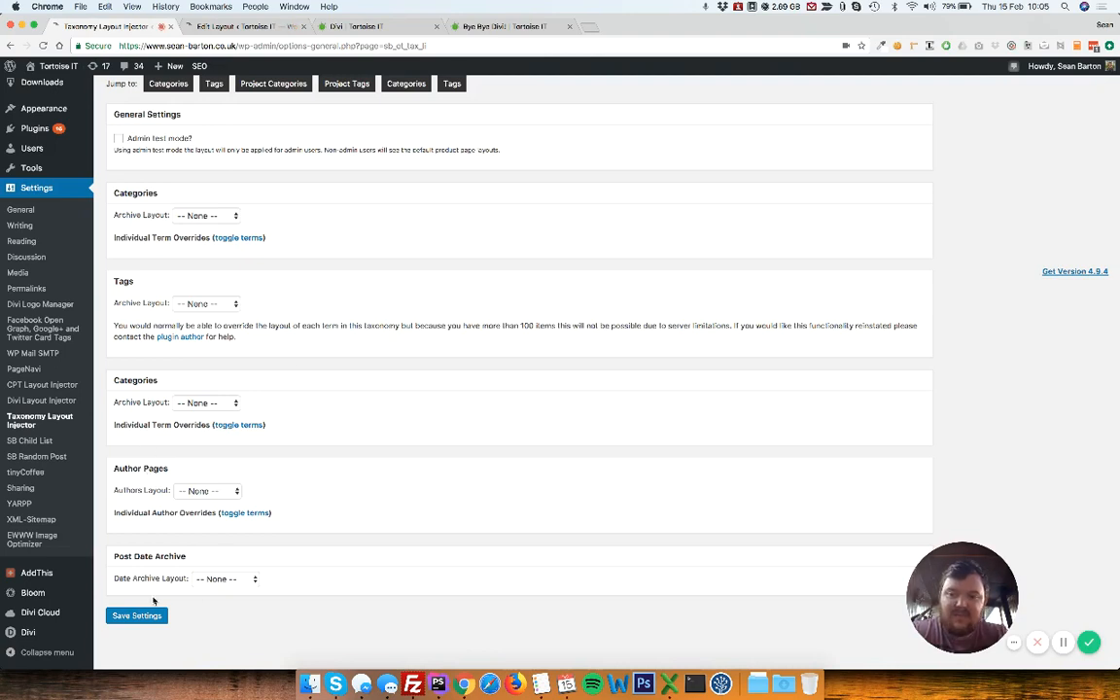
click(198, 491)
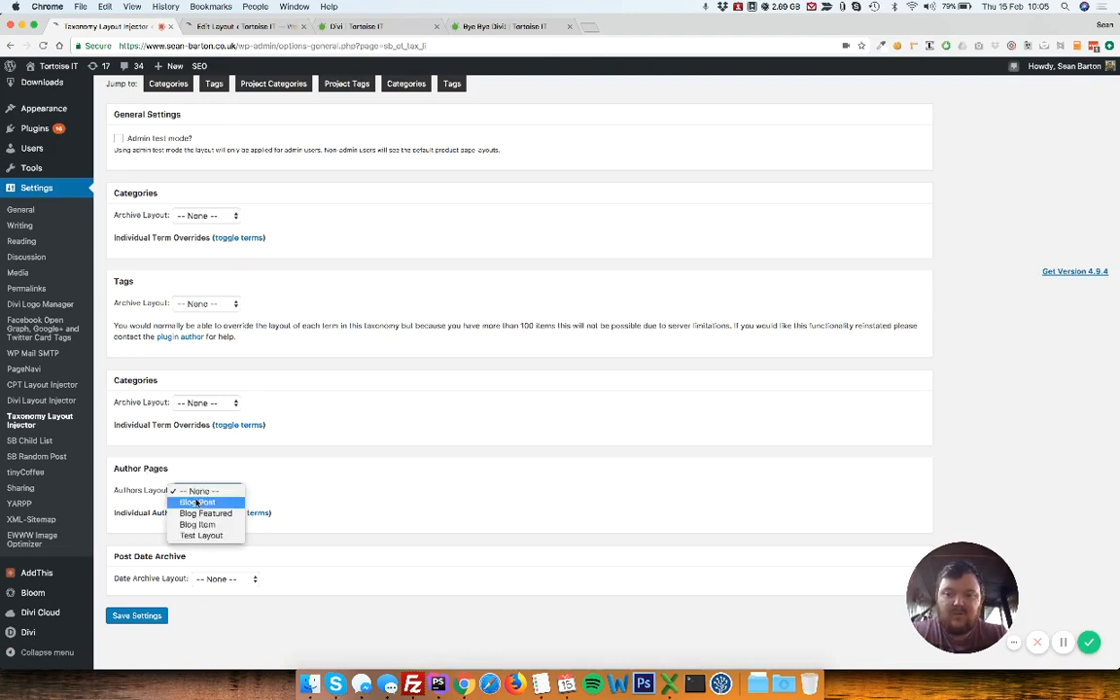
click(250, 508)
scroll(250, 516, down, 1)
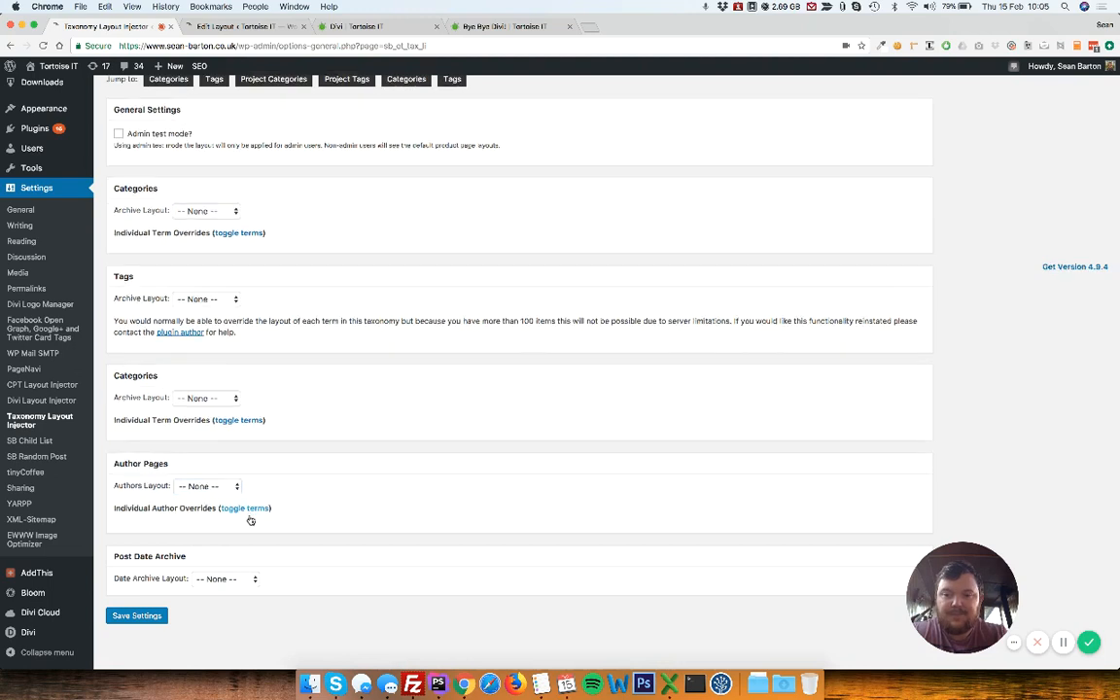
click(248, 513)
scroll(243, 487, down, 2)
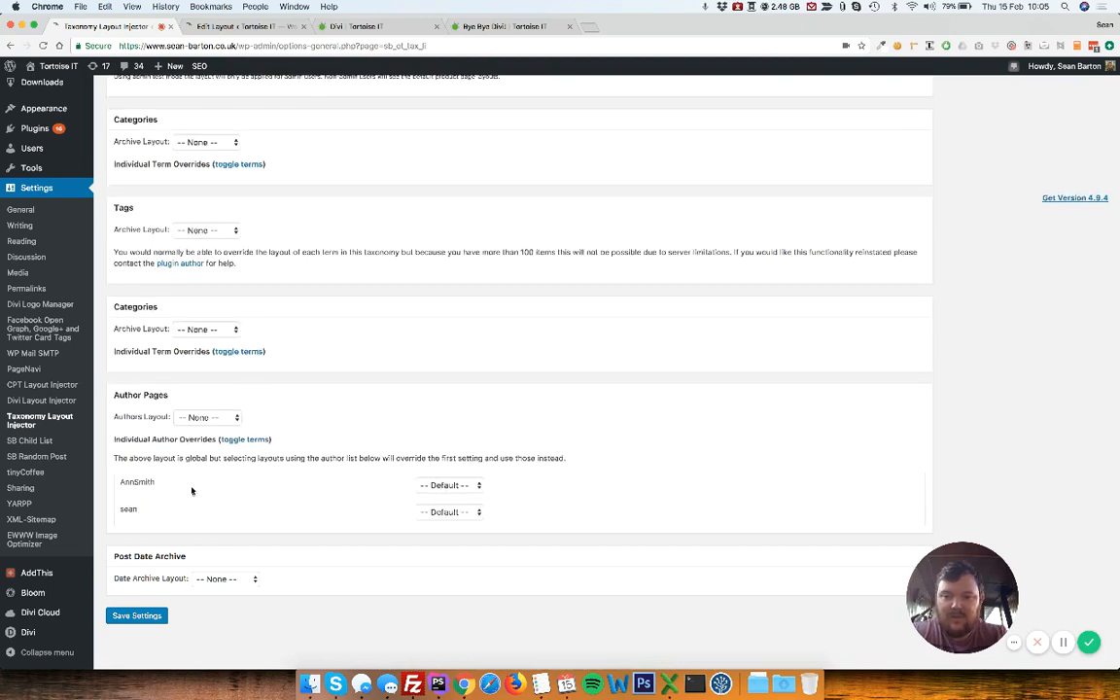
click(429, 514)
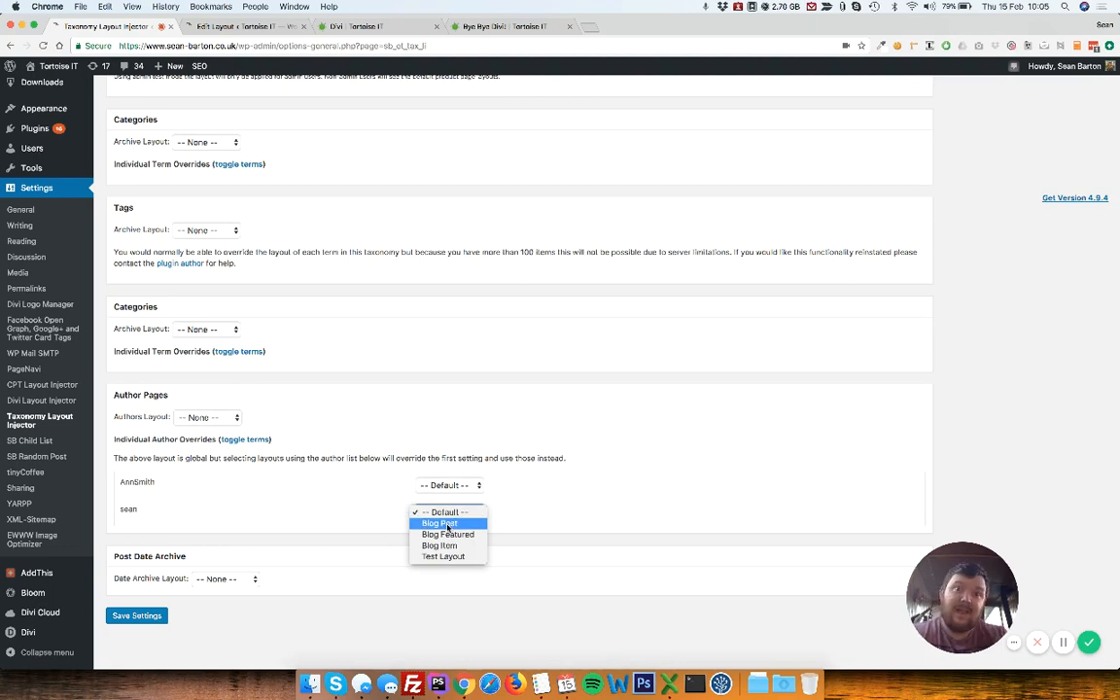
click(376, 445)
click(223, 439)
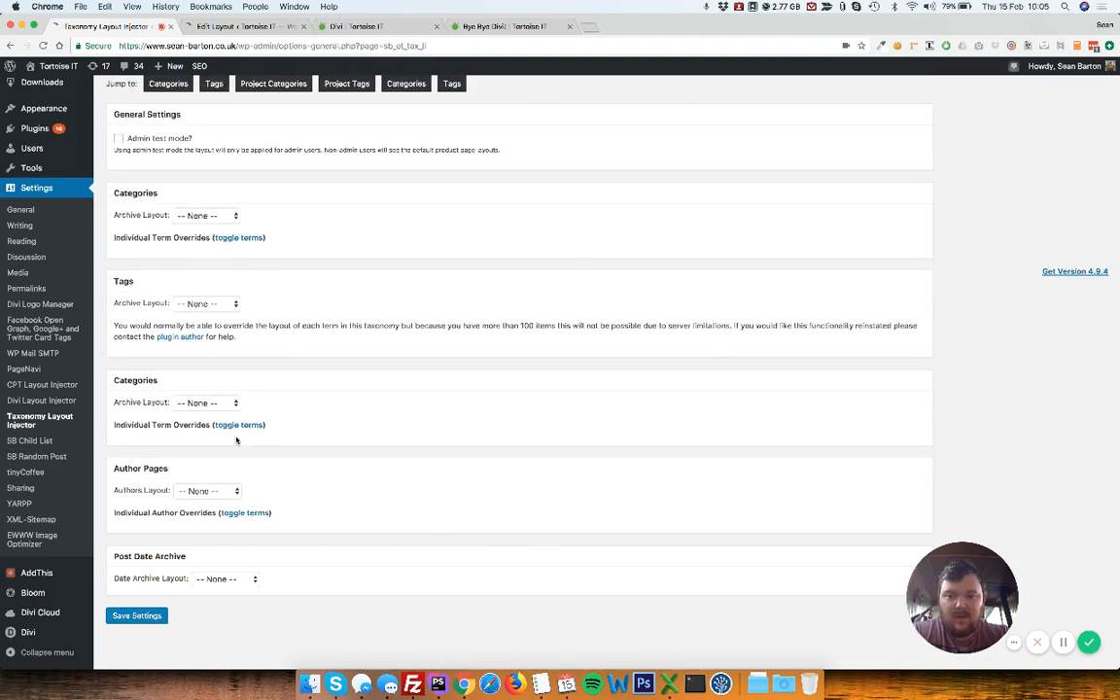
- View the Date Archive Layout choices under Post Date Archive, leaving the setting at None
click(224, 579)
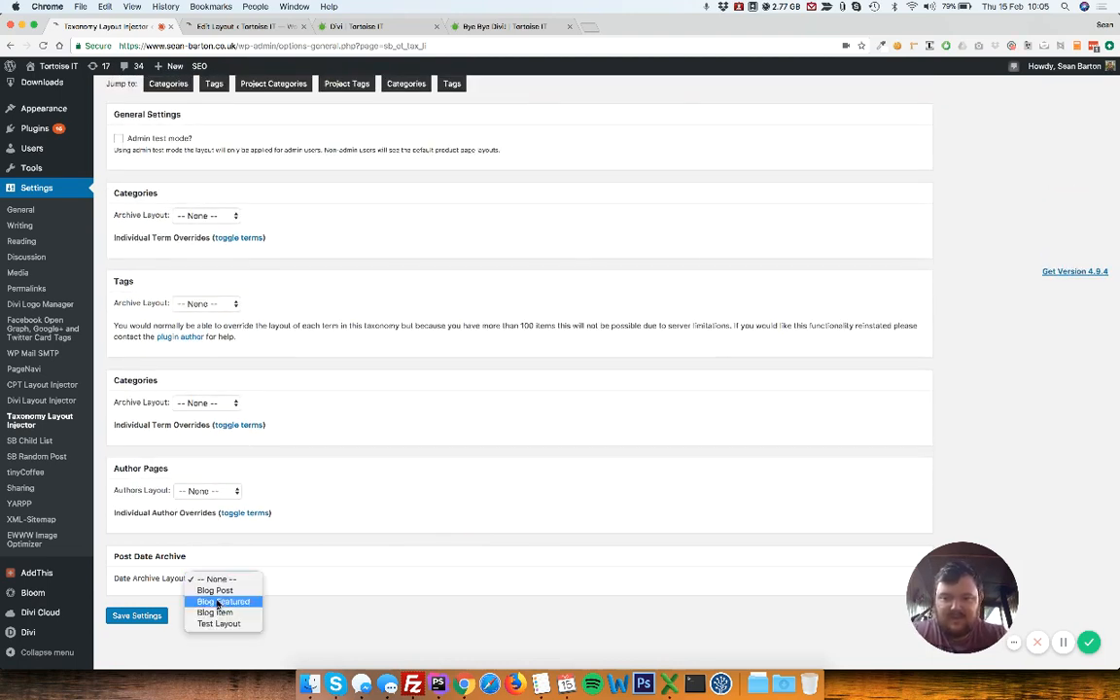
click(247, 554)
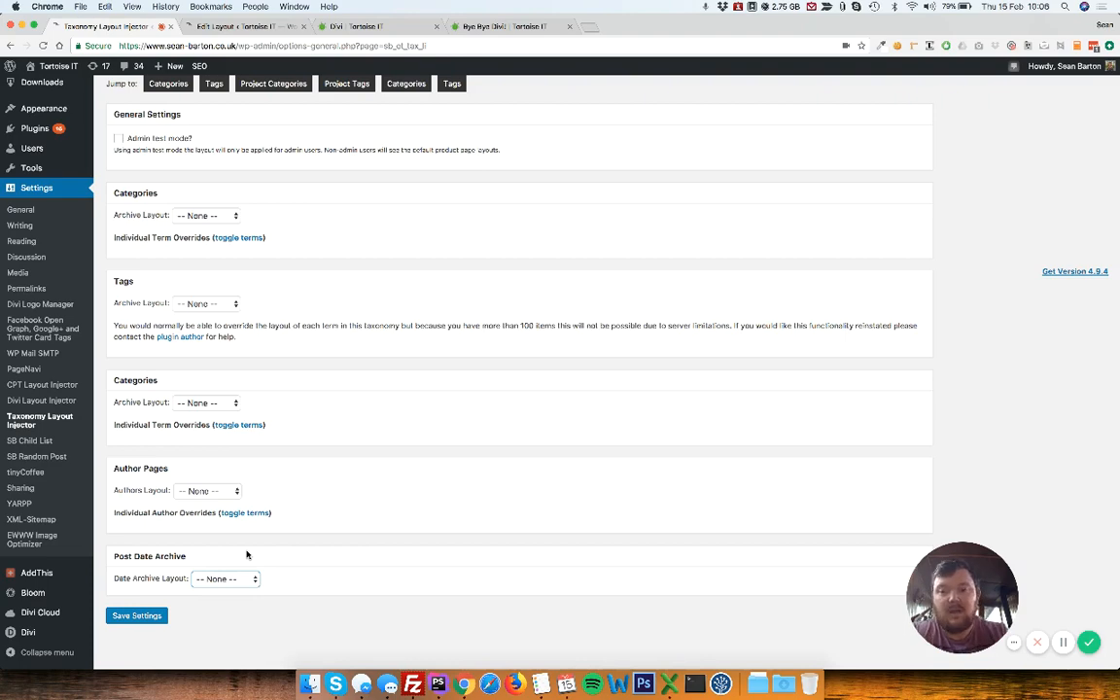
scroll(314, 232, up, 10)
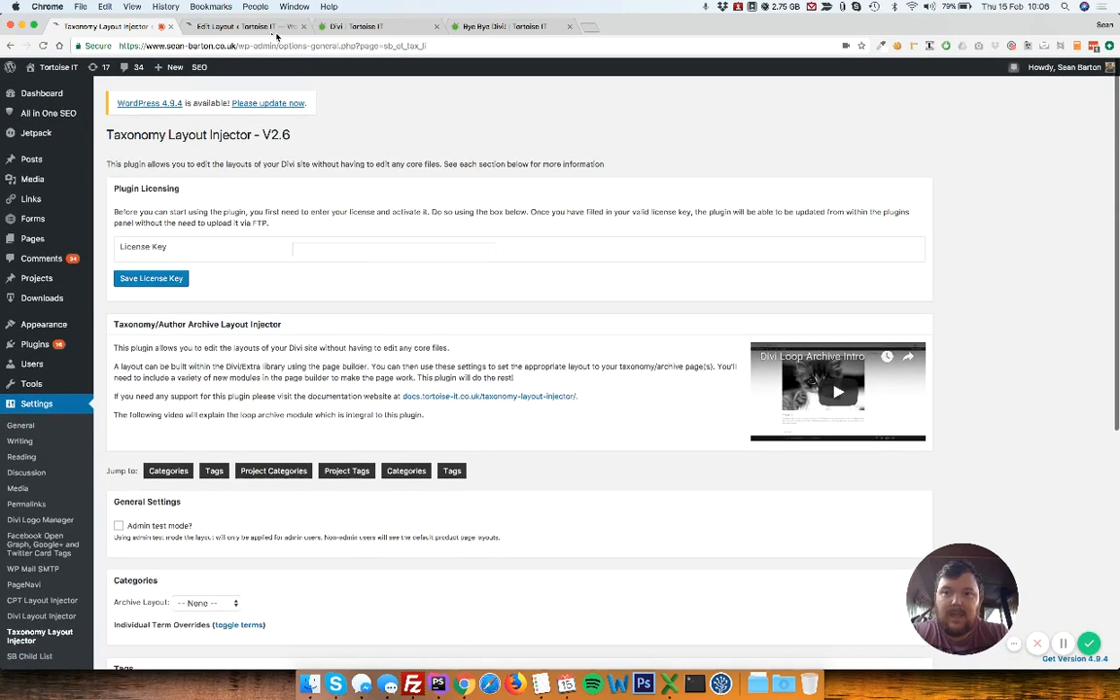
- Back in the Category Archive layout, set the Taxonomy Archive Title's text orientation to Center and save the module
click(257, 33)
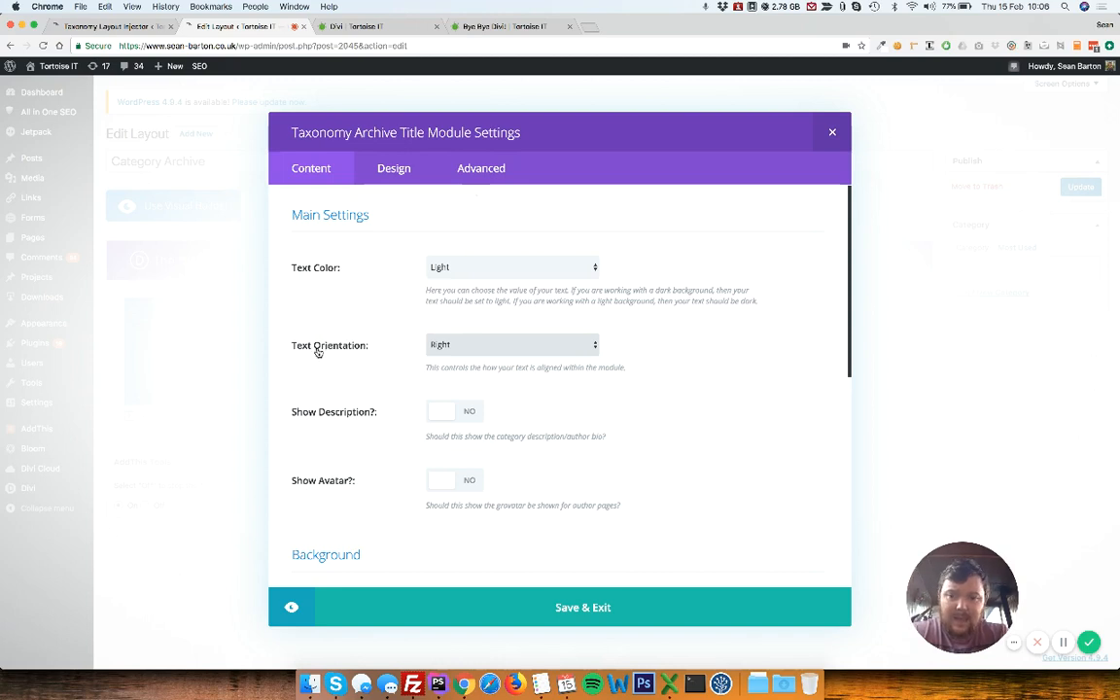
click(425, 344)
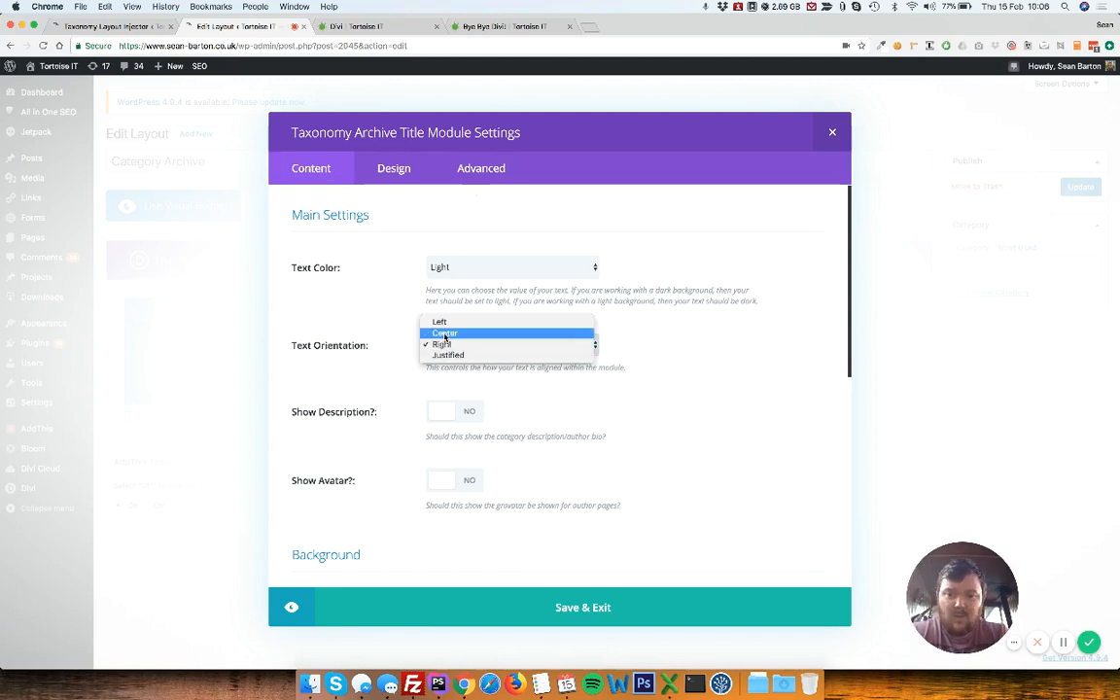
click(444, 336)
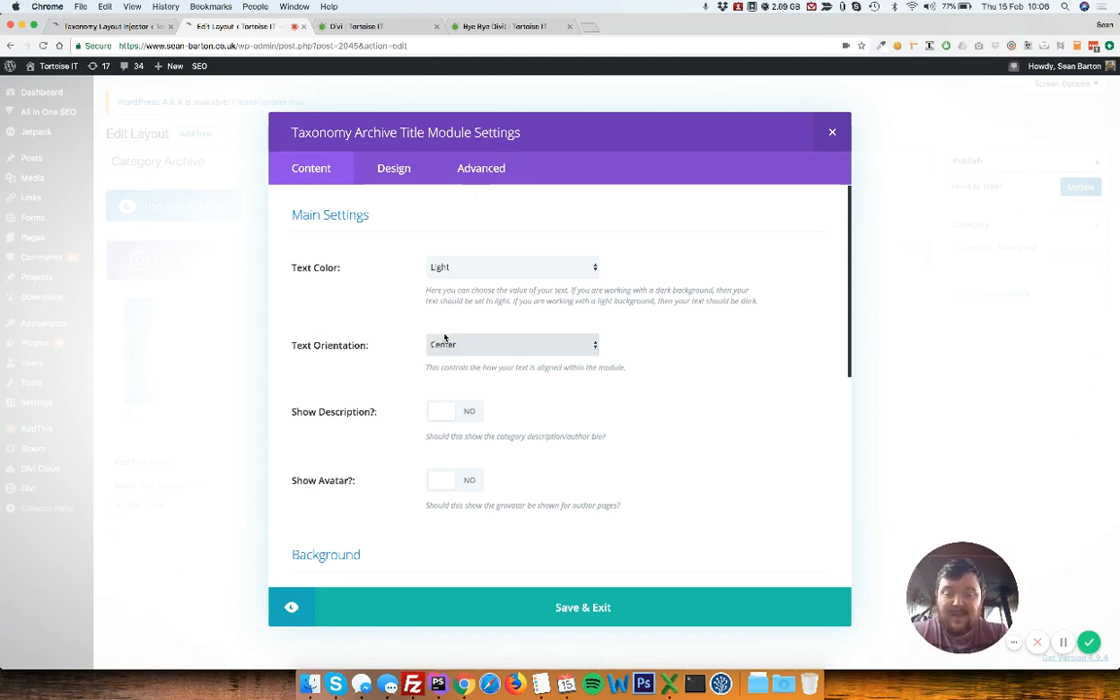
click(476, 610)
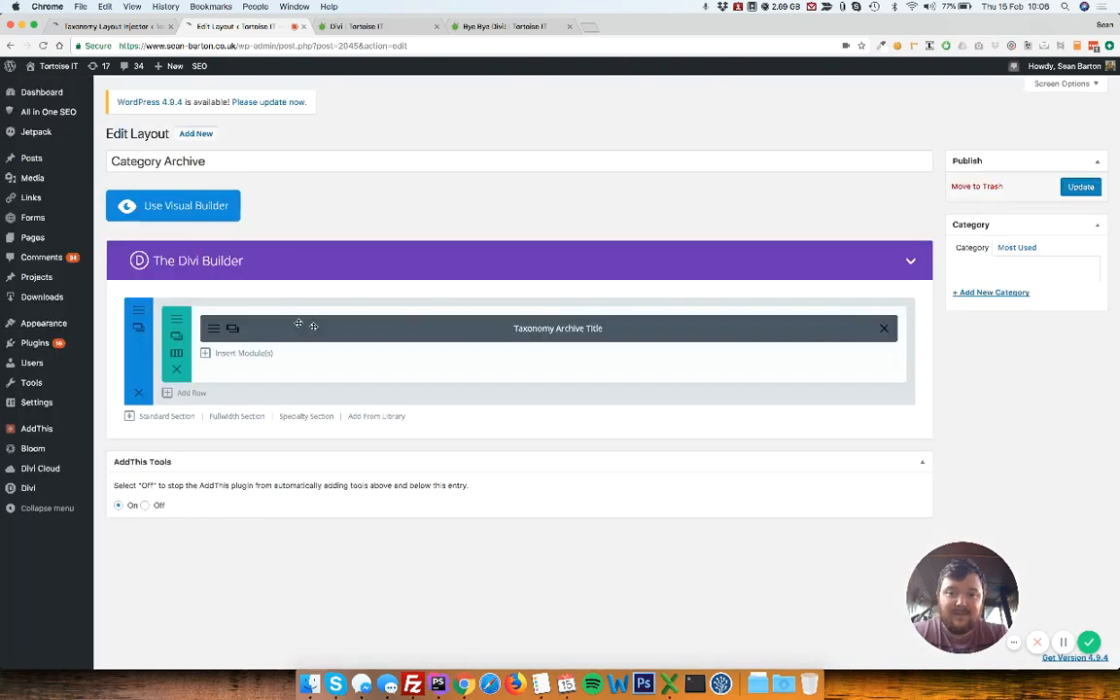
- Set the background color of the section containing the Taxonomy Archive Title to the copied green and save the section
click(142, 312)
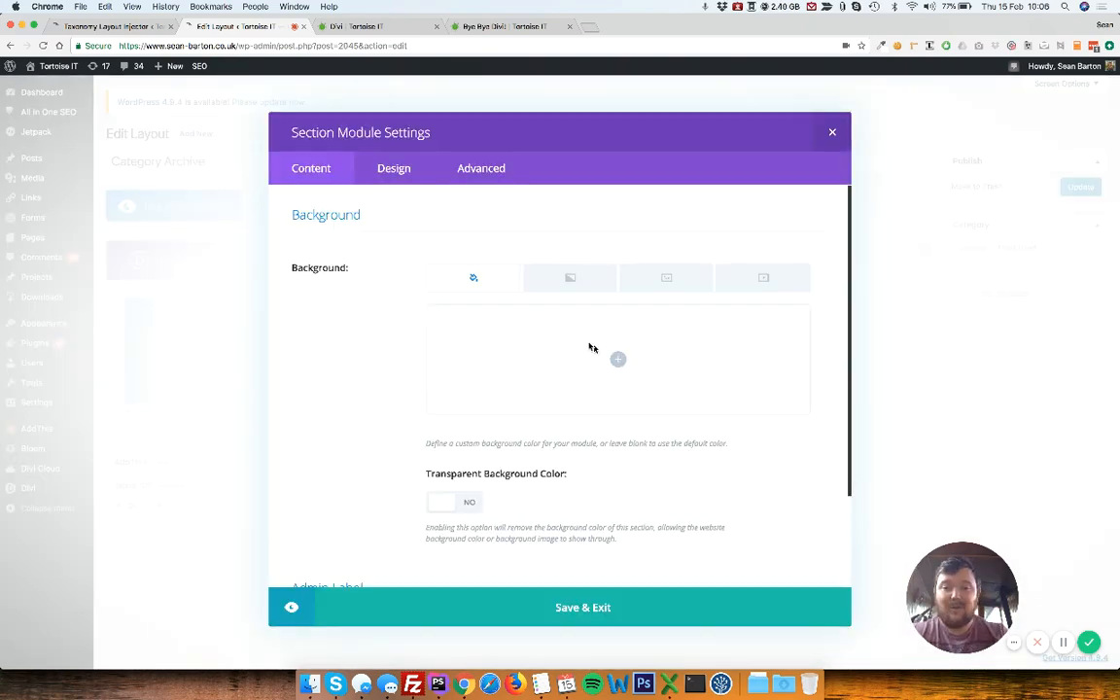
click(602, 353)
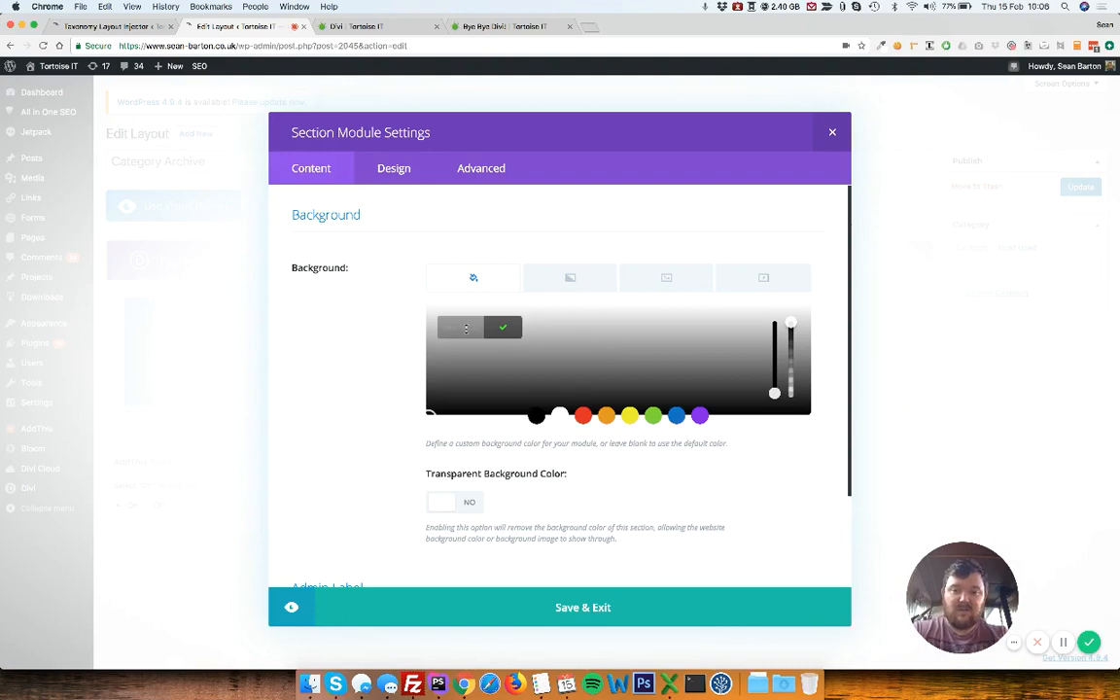
click(466, 329)
key(super+v)
click(503, 332)
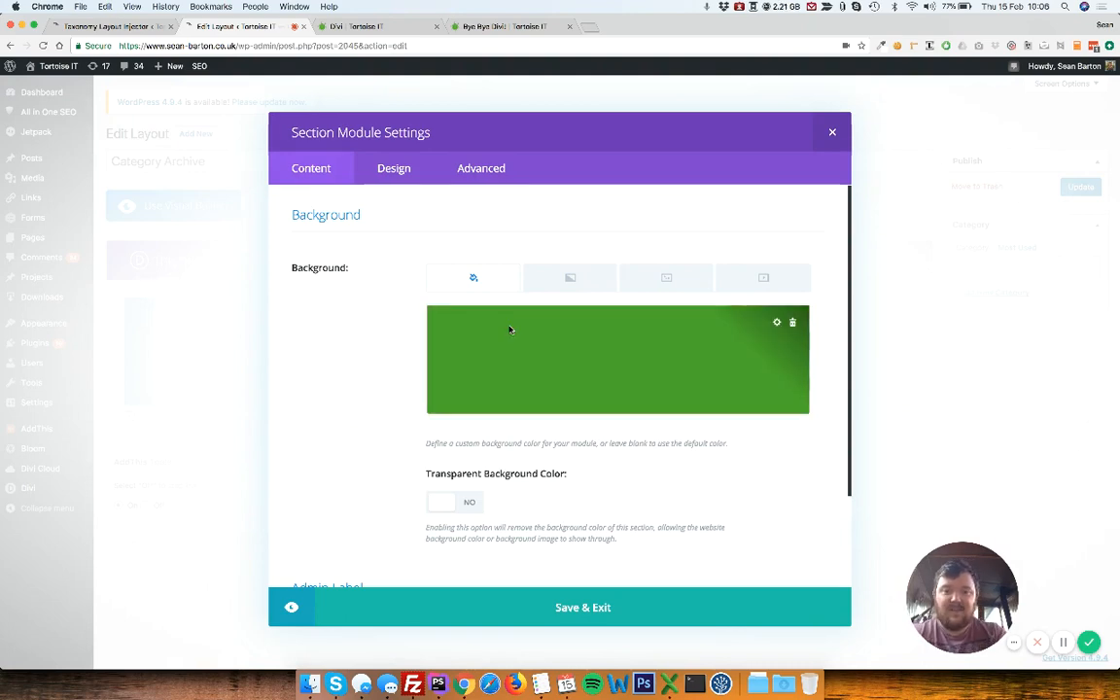
click(559, 608)
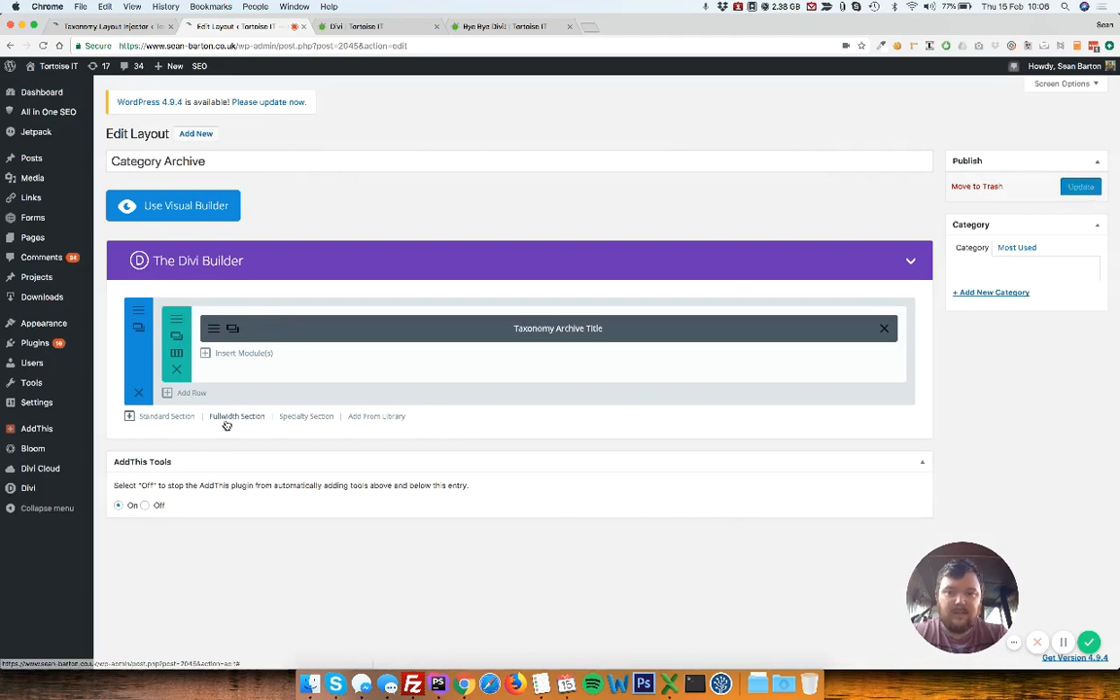
- Add a standard section with a single-column row below the title section and insert a Taxonomy Archive (Basic) module in it
click(173, 416)
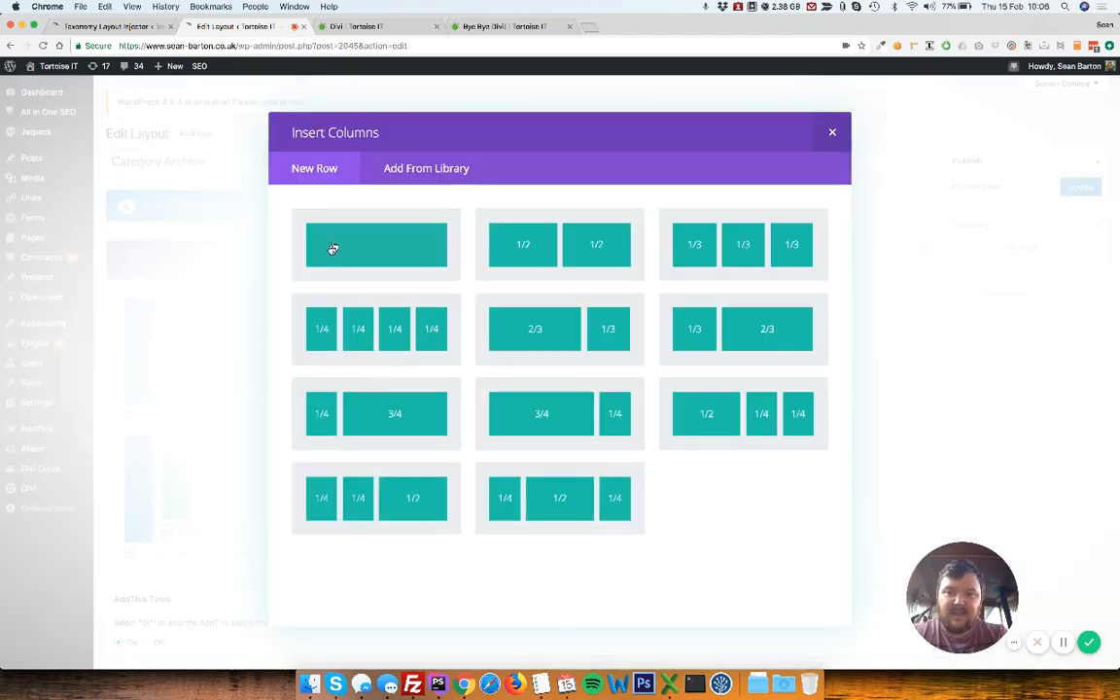
click(334, 246)
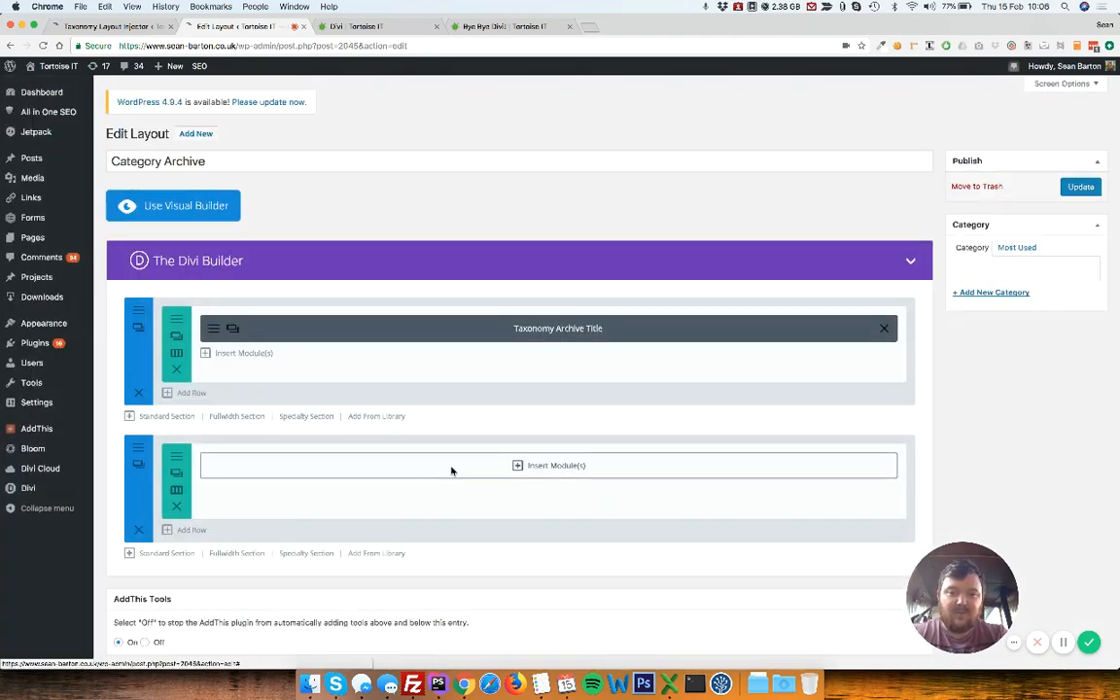
click(451, 471)
scroll(541, 358, down, 3)
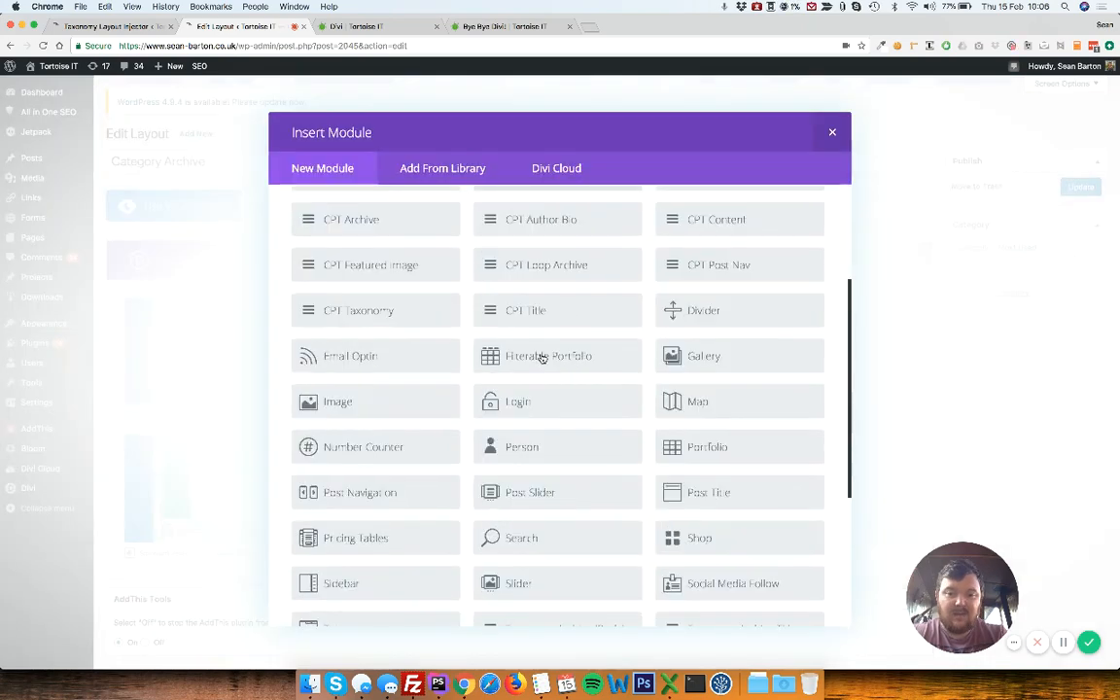
scroll(542, 358, down, 5)
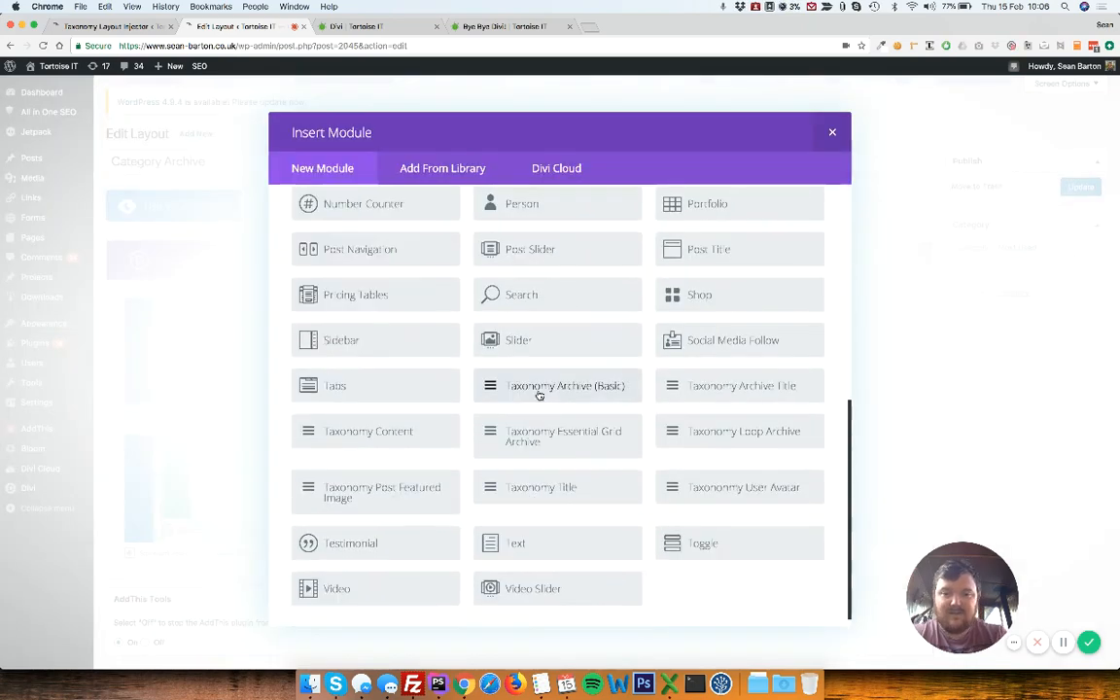
click(540, 389)
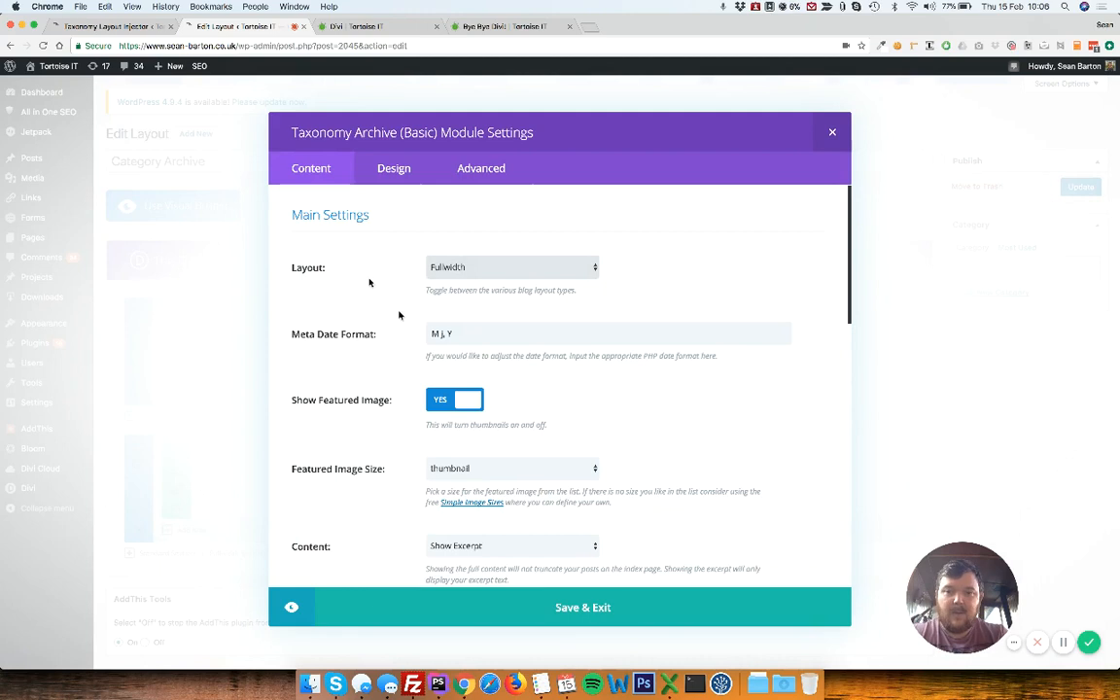
- View the module's Layout choices without changing them, compare the live Divi category page, and return to the module settings
click(452, 265)
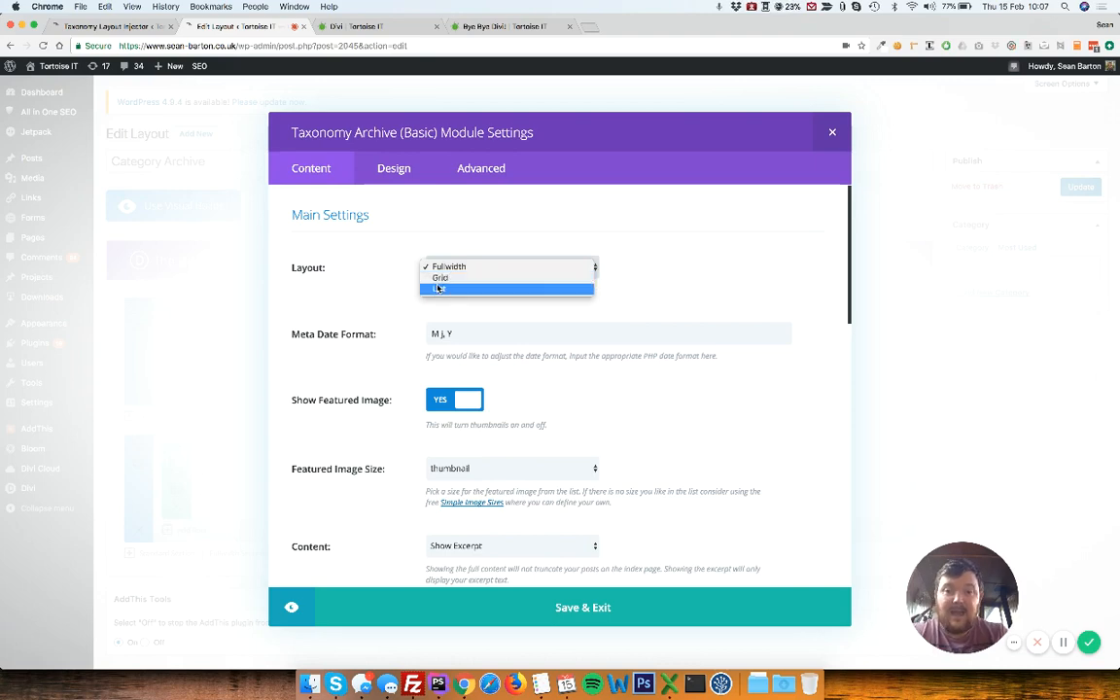
click(387, 28)
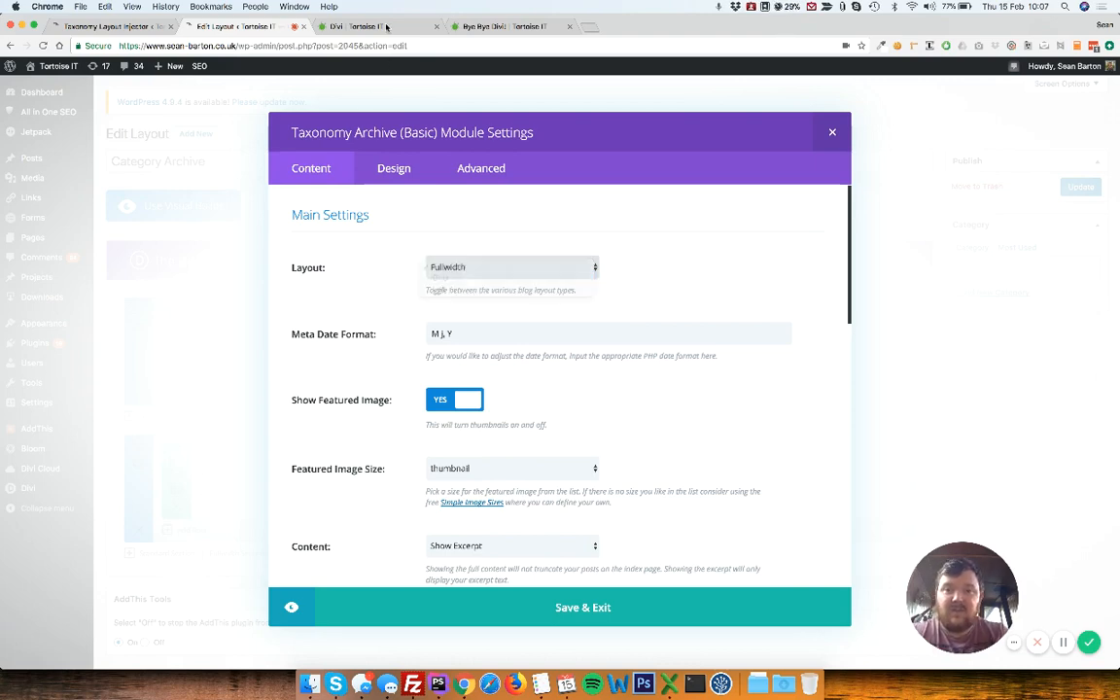
click(387, 28)
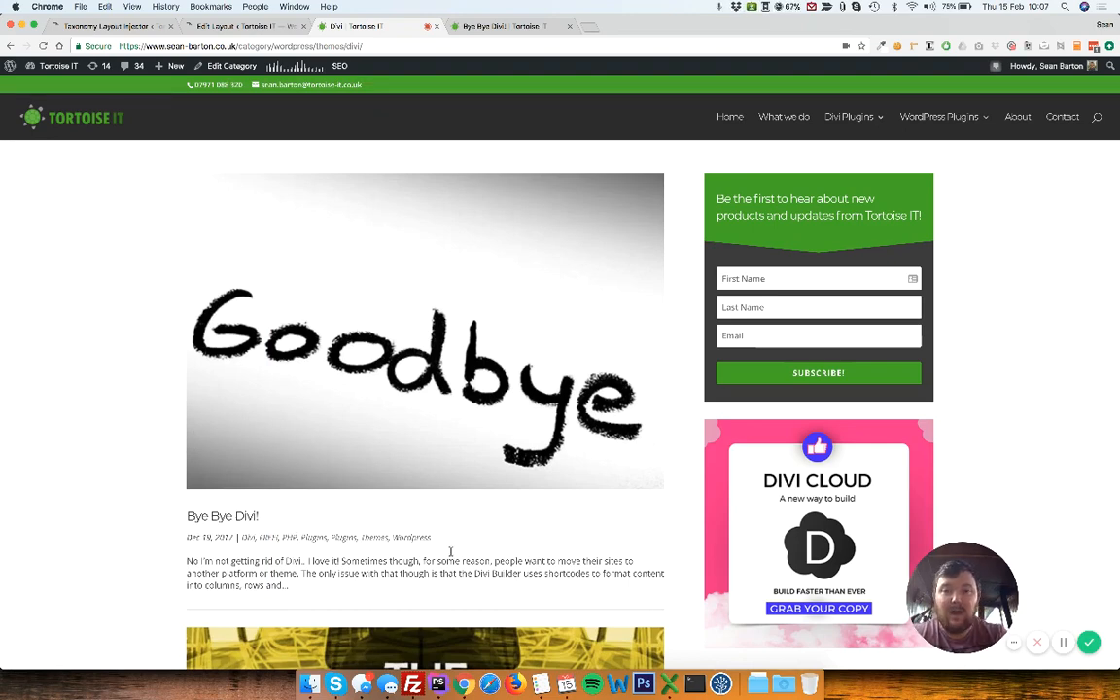
click(225, 29)
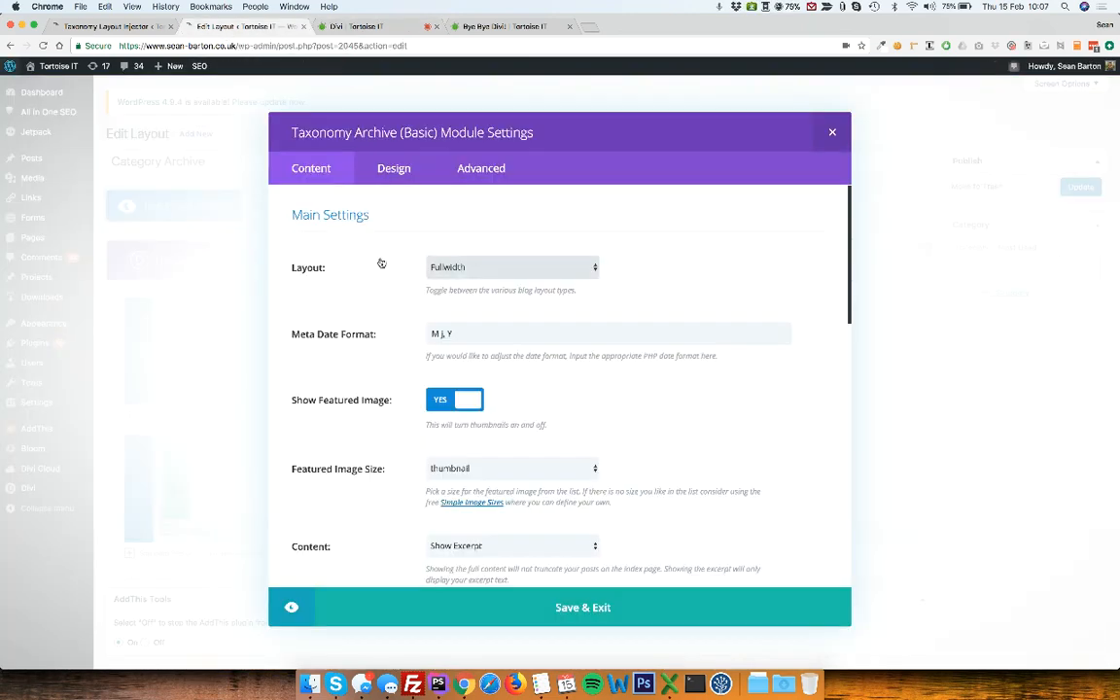
- Set the Taxonomy Archive (Basic) module's layout to Grid with Four grid columns
click(442, 266)
click(453, 290)
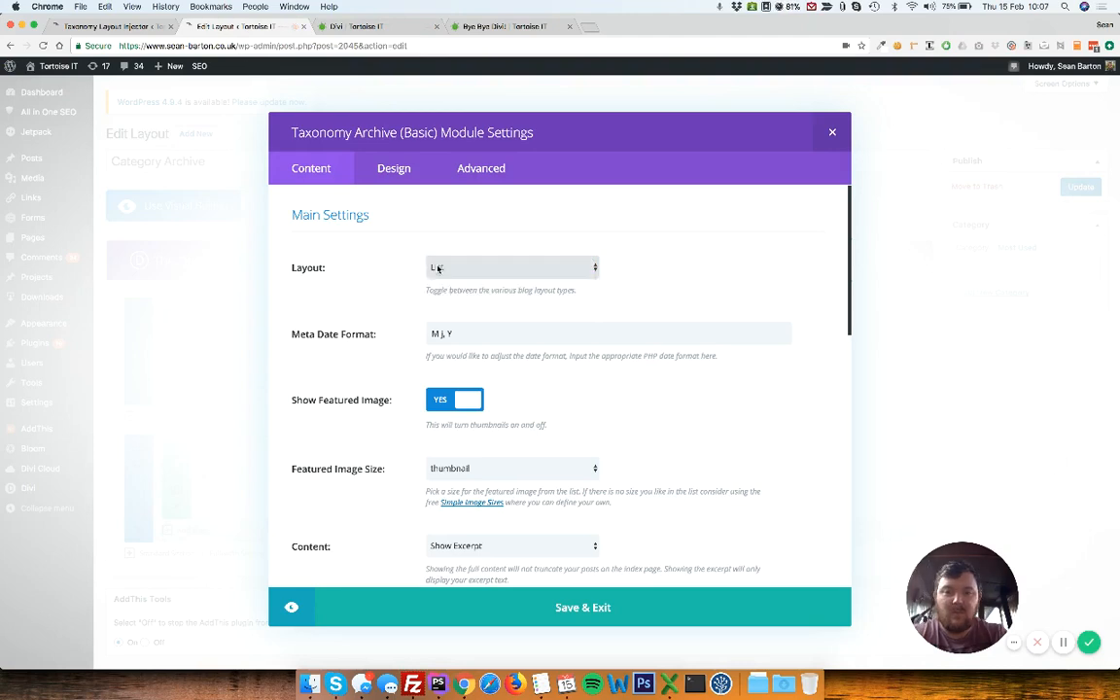
click(440, 266)
click(437, 255)
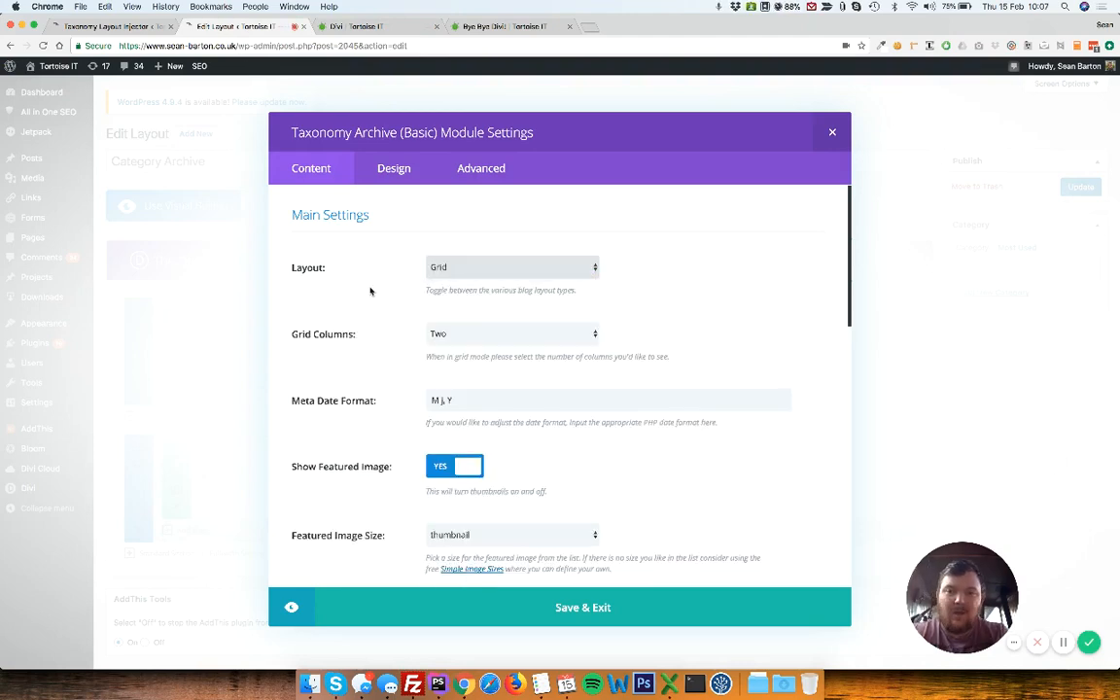
click(443, 334)
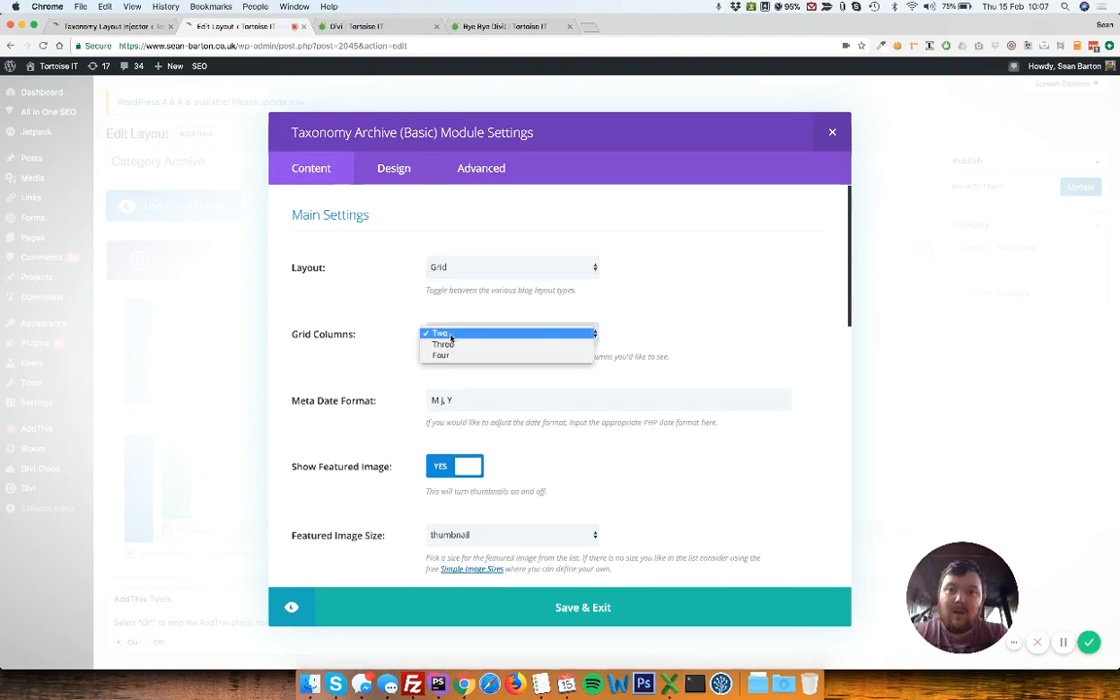
click(452, 355)
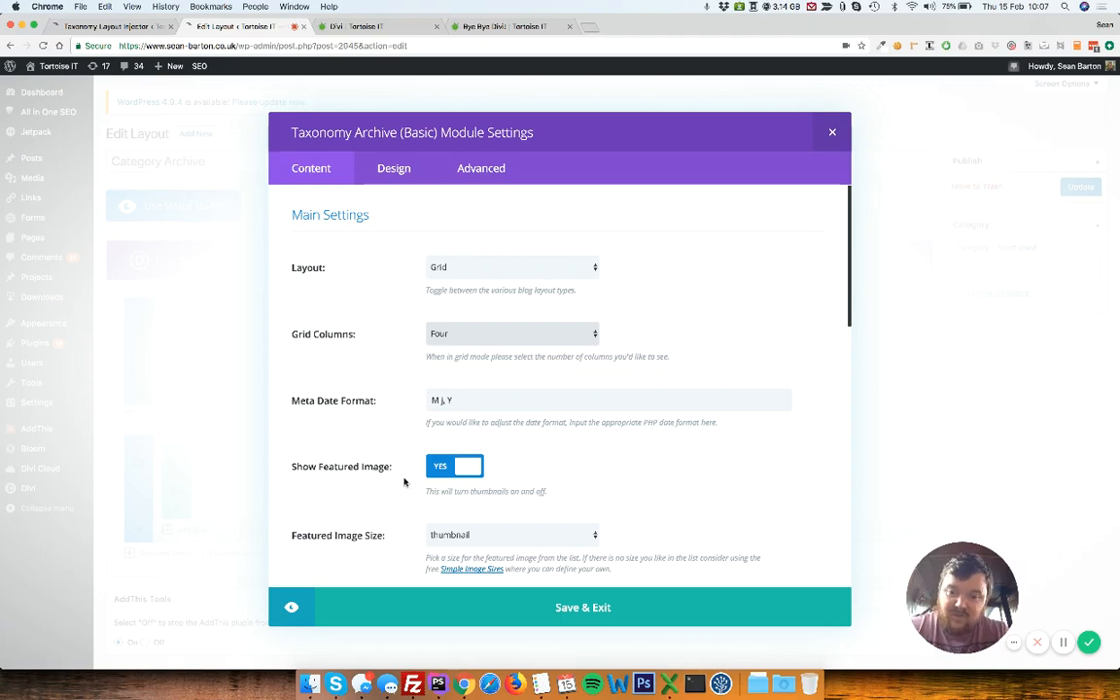
- Set the archive module's Featured Image Size to medium
scroll(403, 478, down, 3)
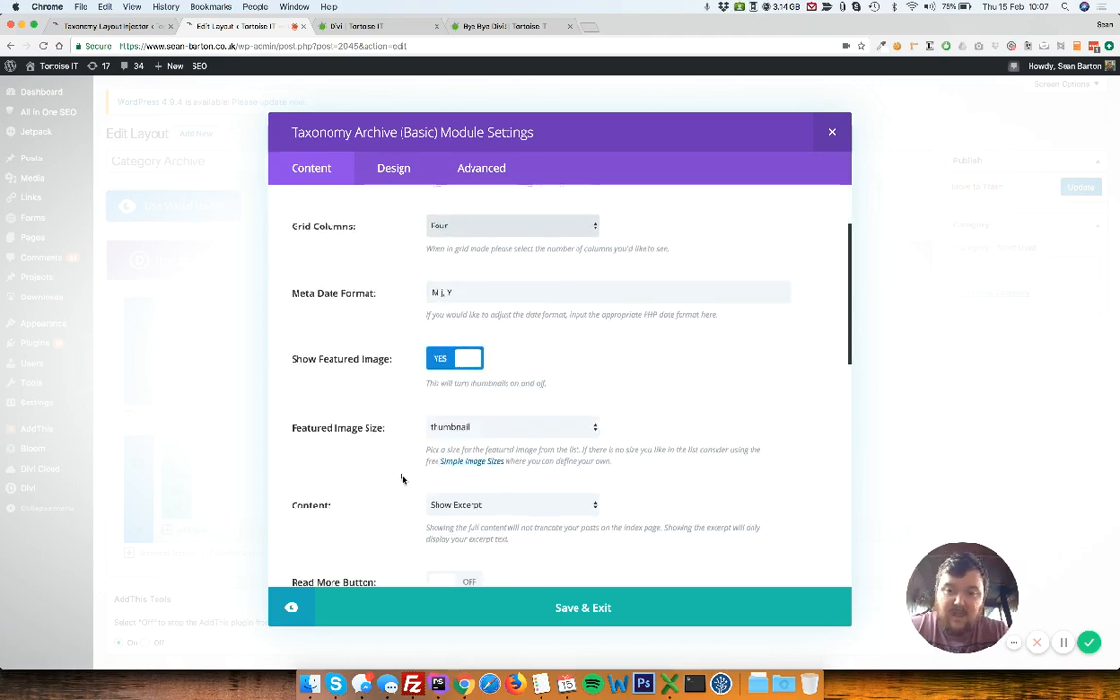
click(450, 428)
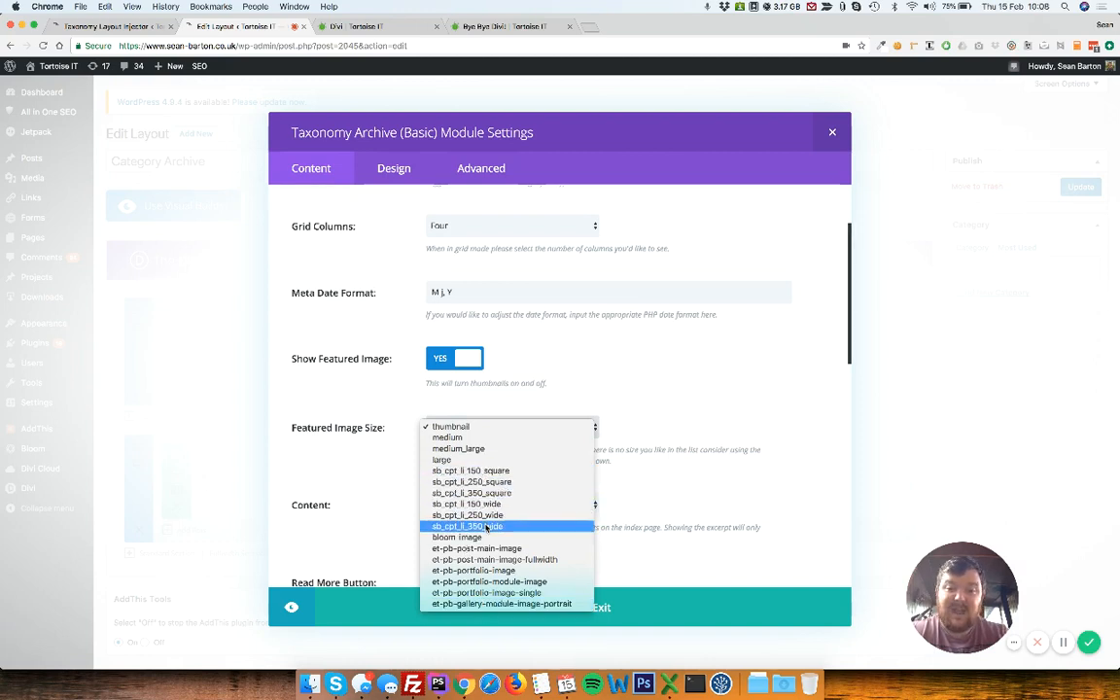
click(446, 439)
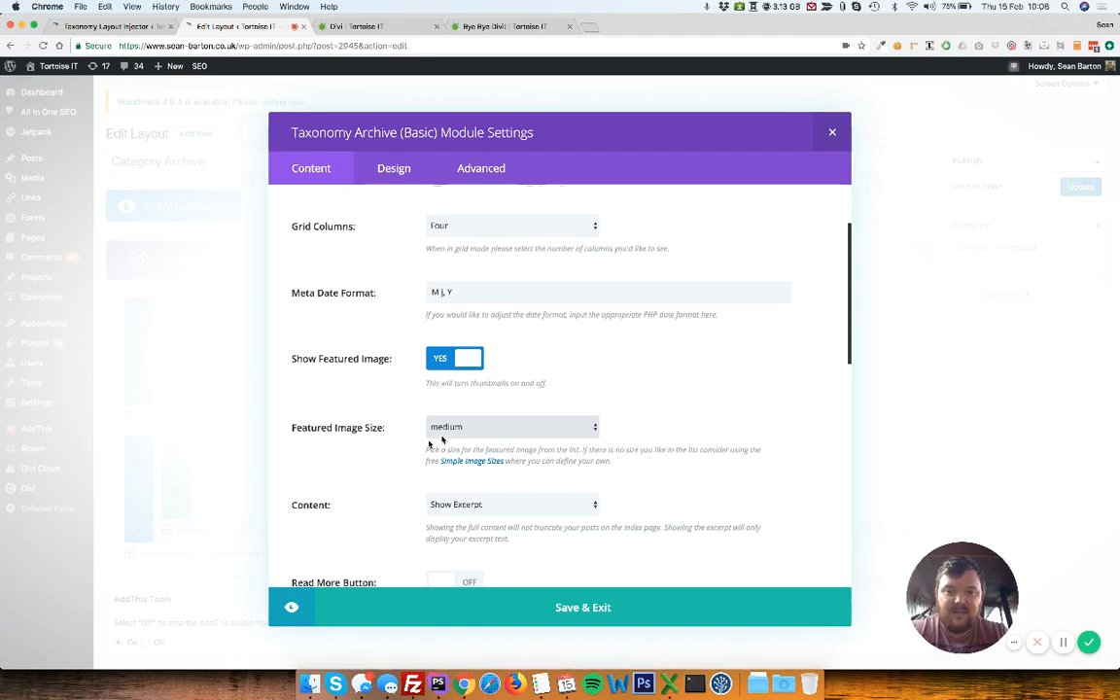
- View the Content choices, keeping Show Excerpt, and compare them with the post excerpt on the live Divi category page
scroll(385, 452, down, 2)
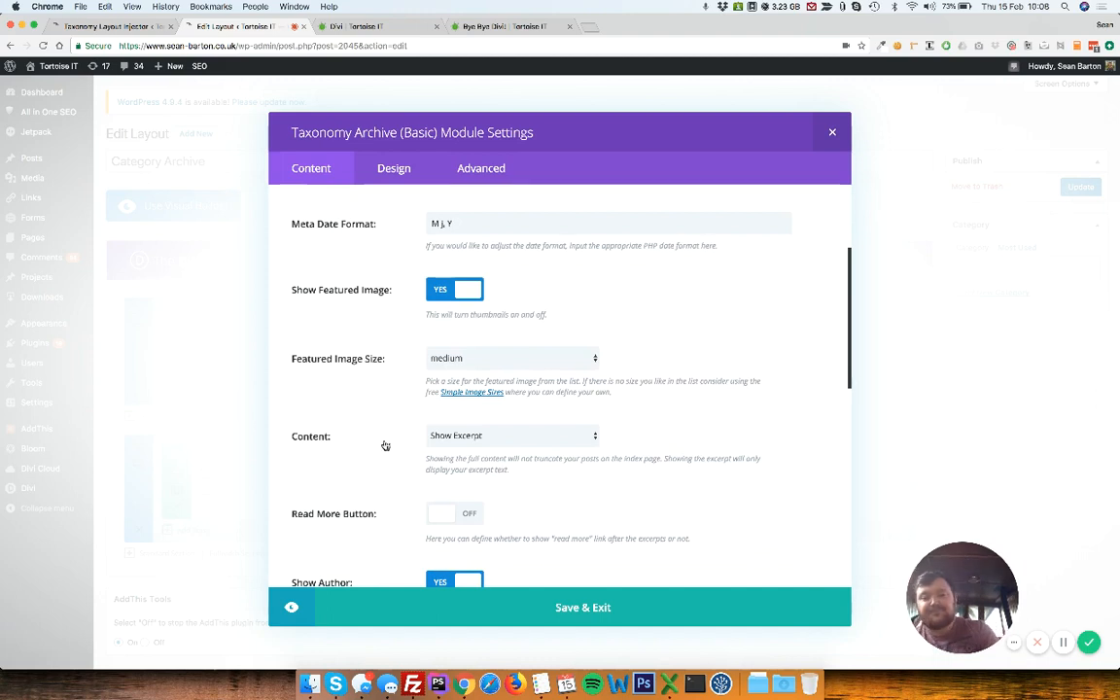
click(437, 435)
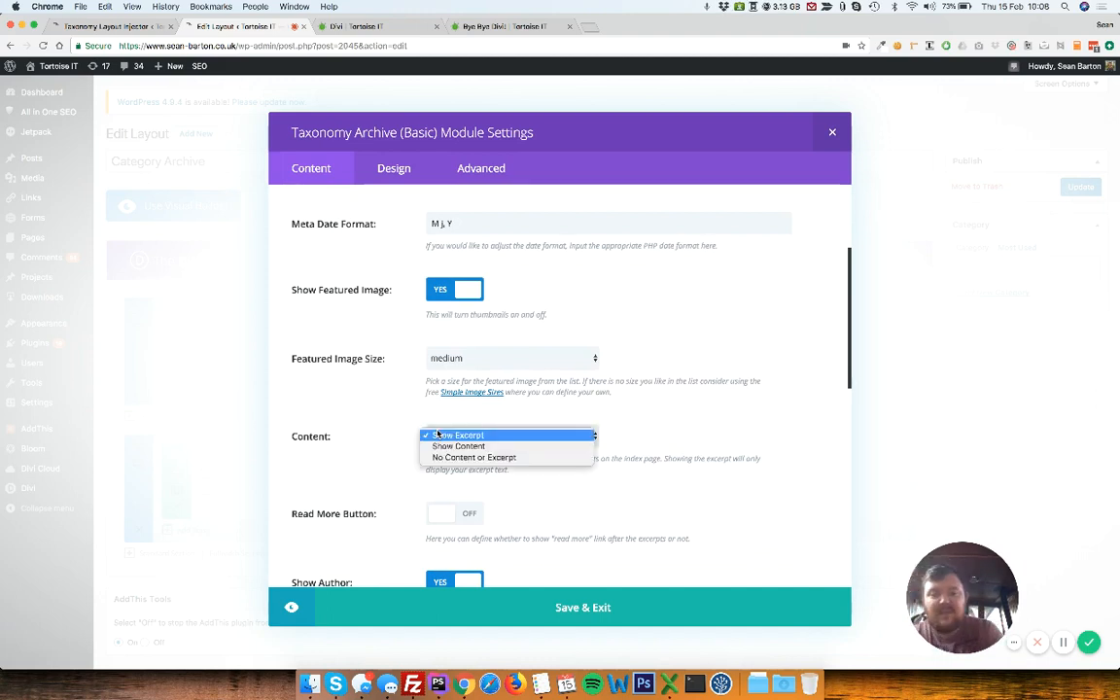
click(437, 435)
click(338, 27)
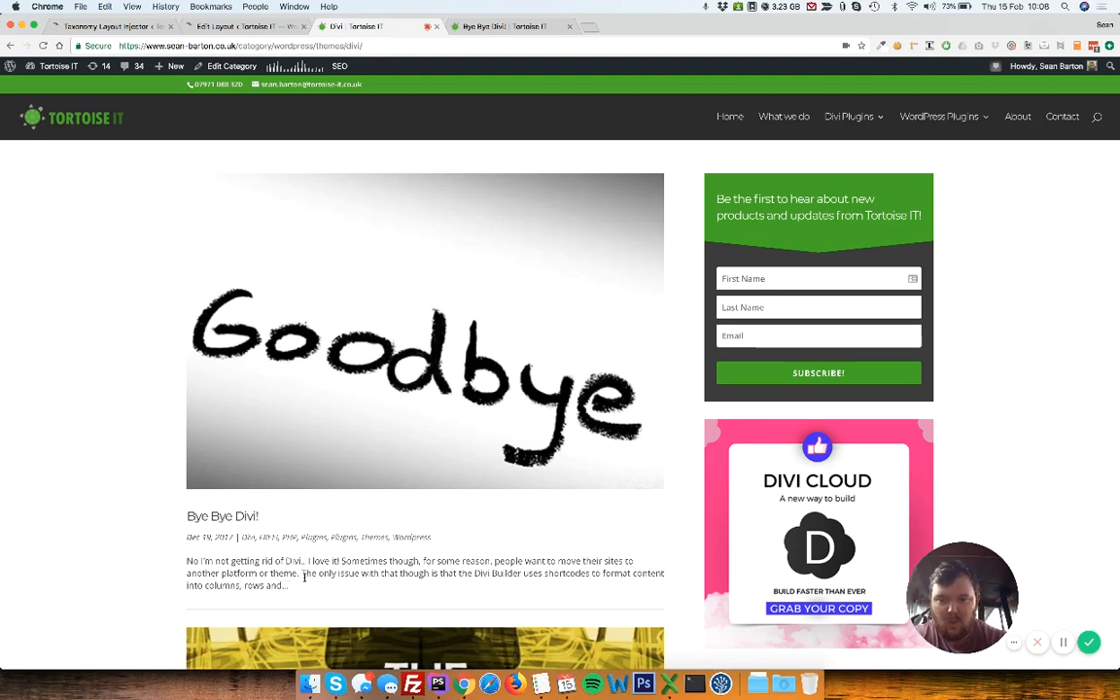
click(243, 26)
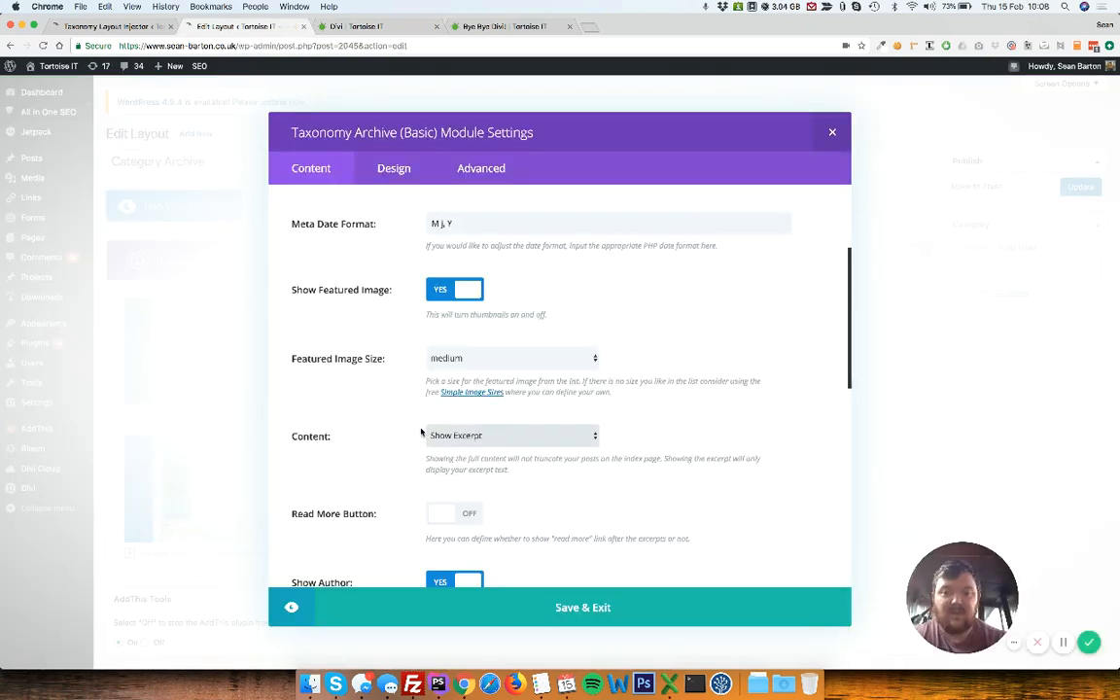
click(443, 434)
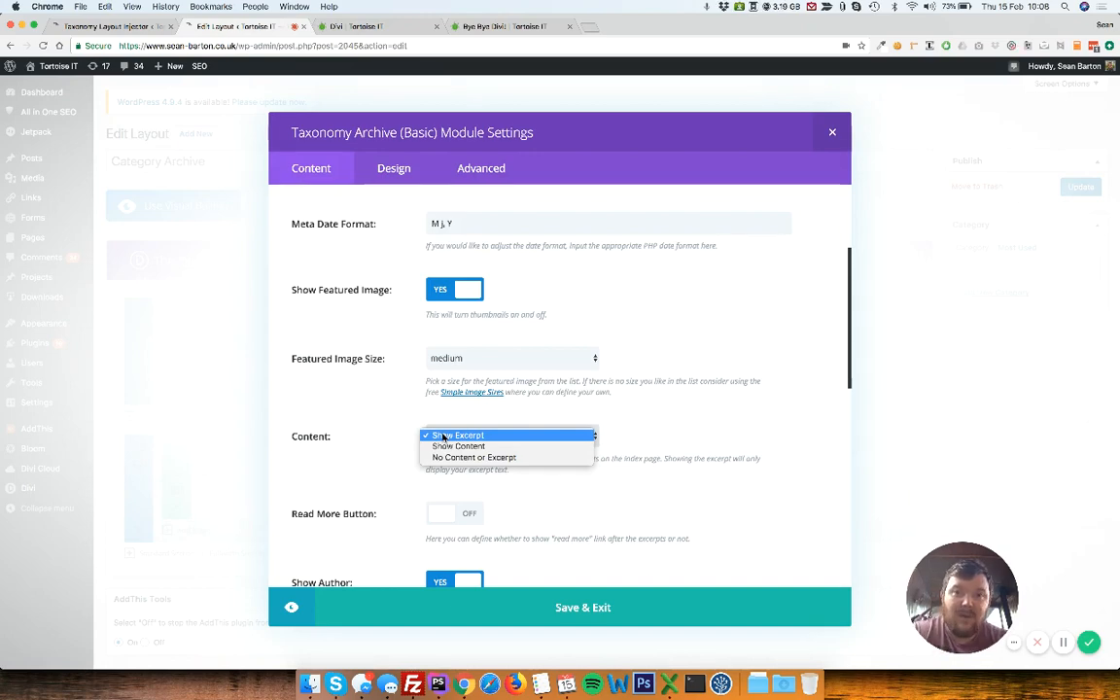
click(409, 437)
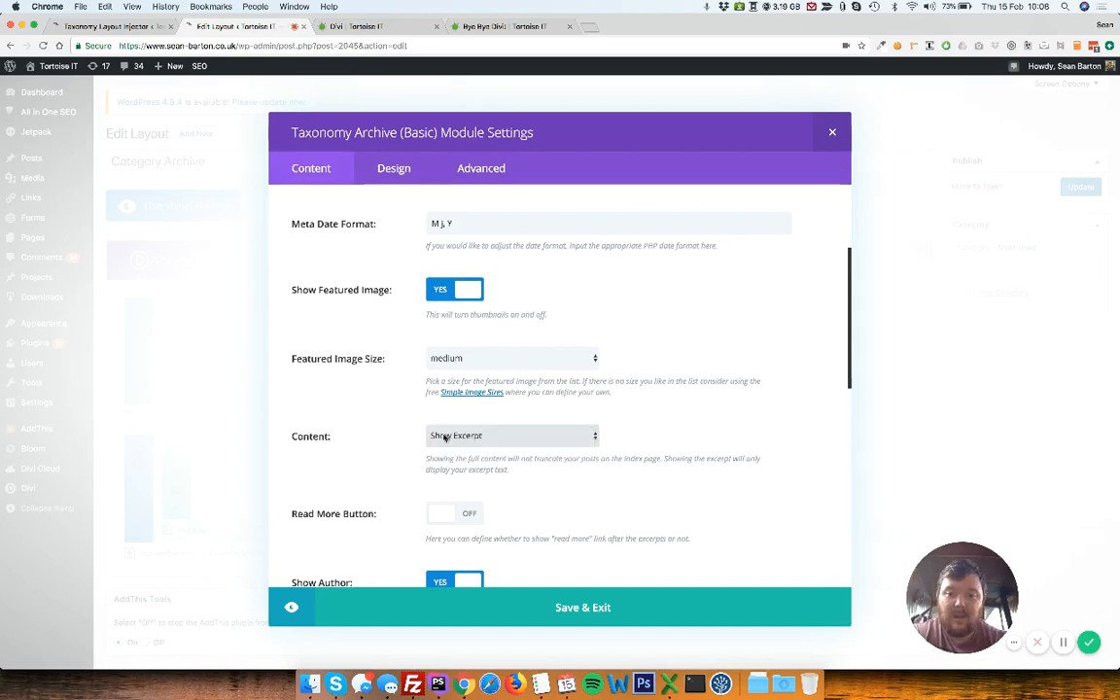
click(444, 437)
click(403, 434)
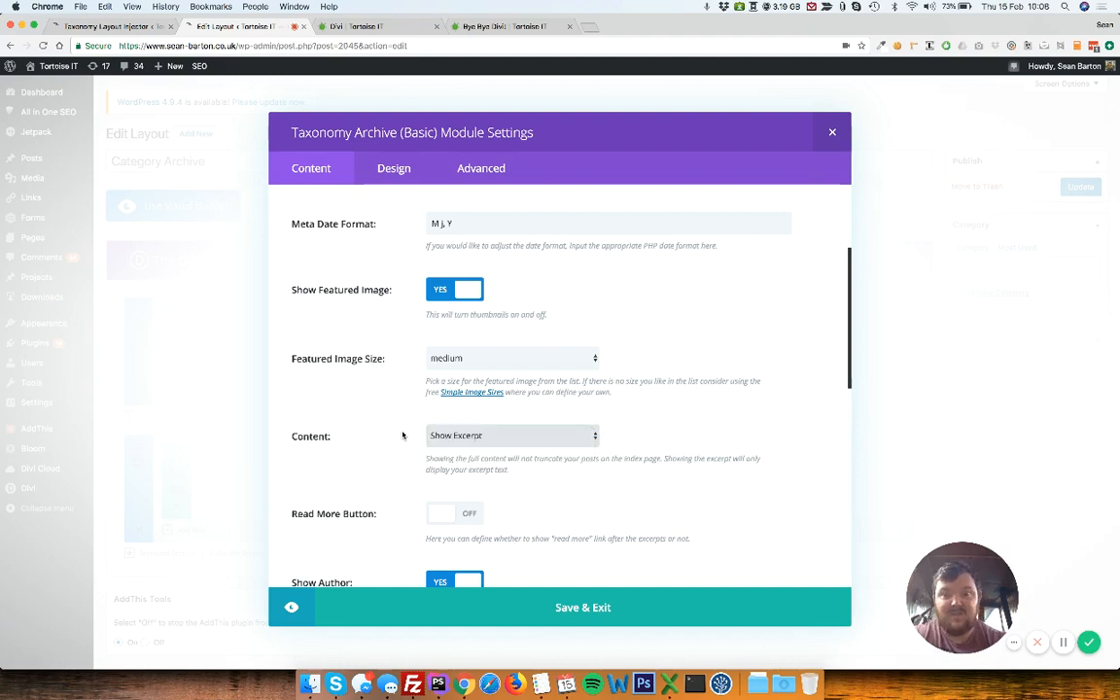
- Turn on the Read More Button and turn off Show Author for the archive module
scroll(402, 435, down, 2)
click(449, 427)
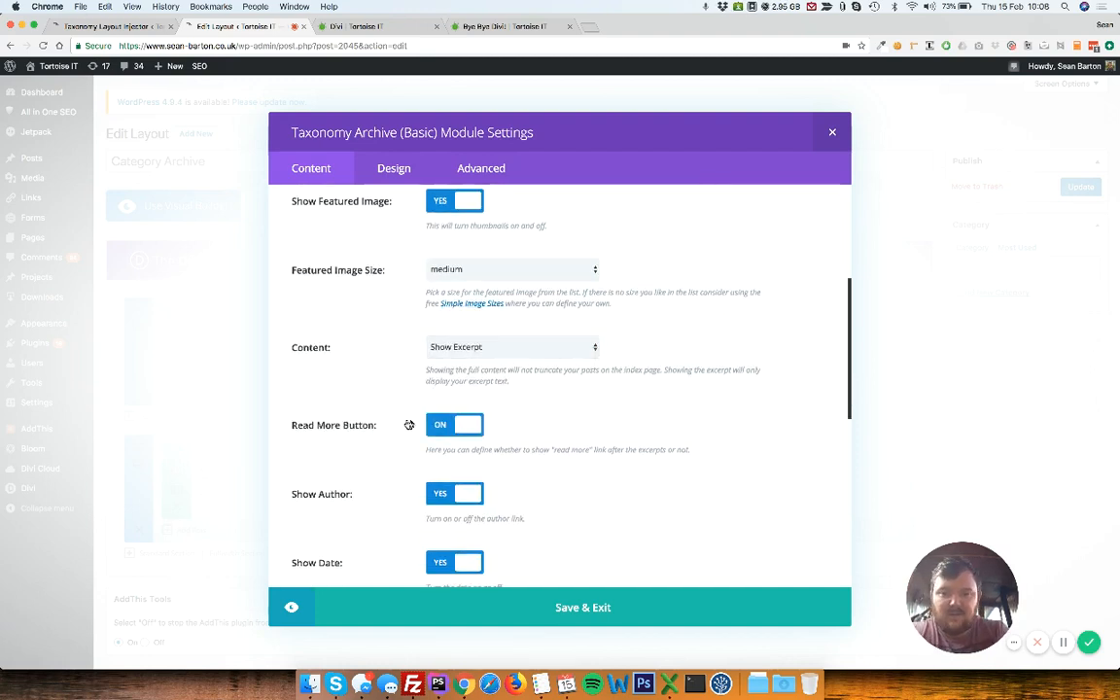
scroll(390, 429, down, 3)
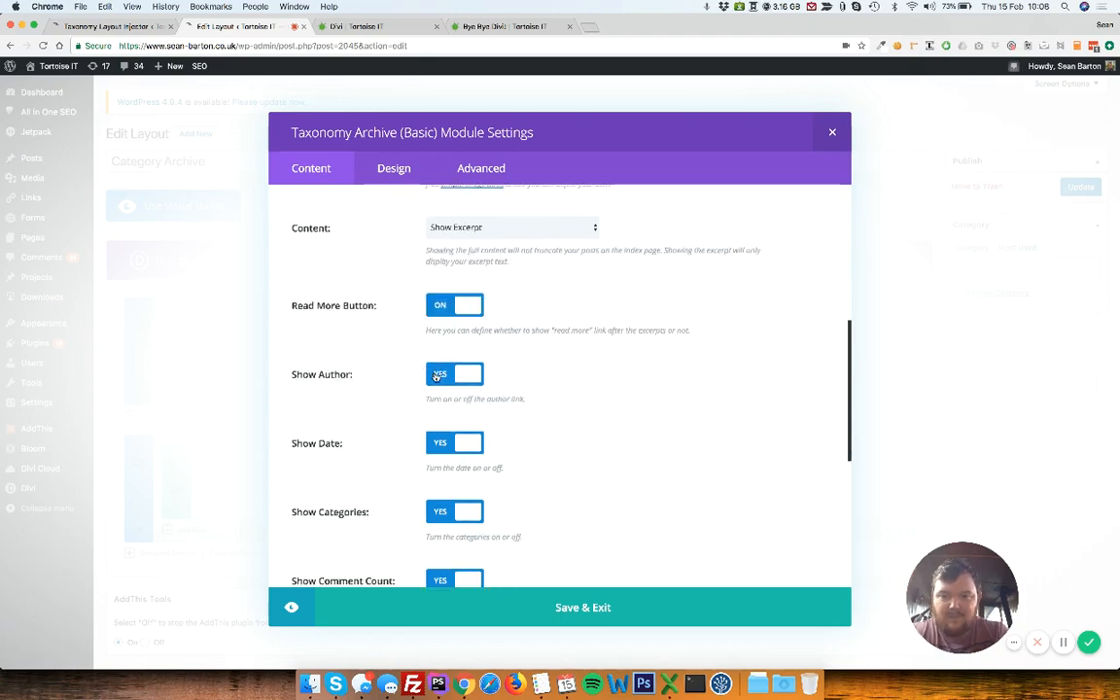
click(438, 374)
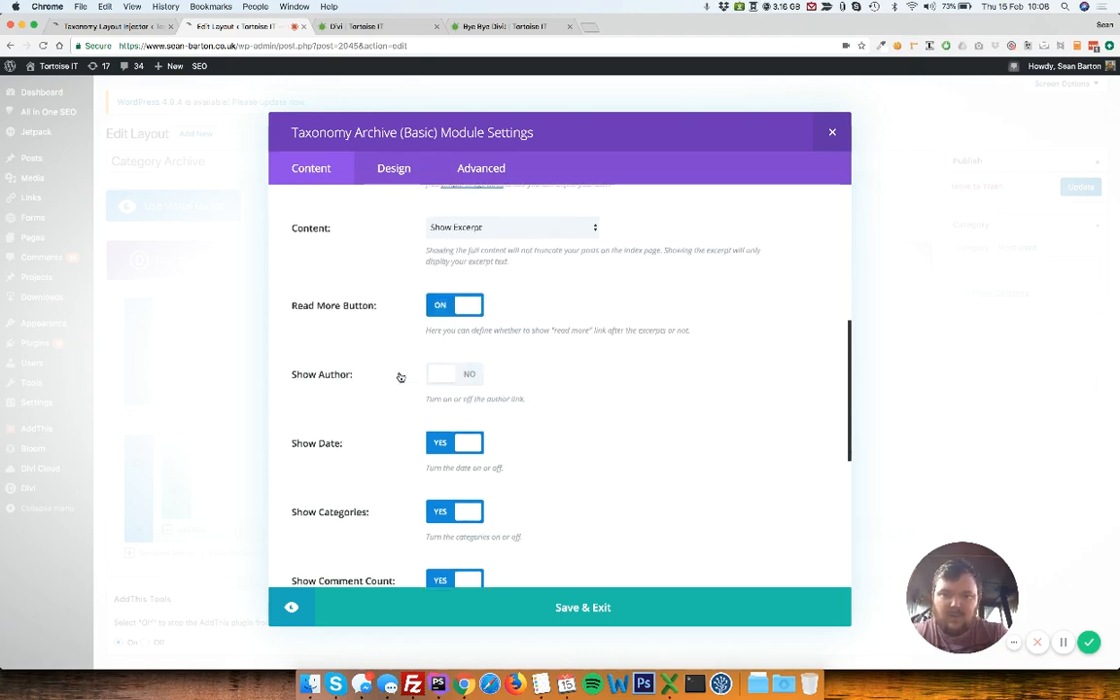
- Turn off Show Comment Count for the archive module
scroll(385, 447, down, 1)
scroll(385, 446, down, 2)
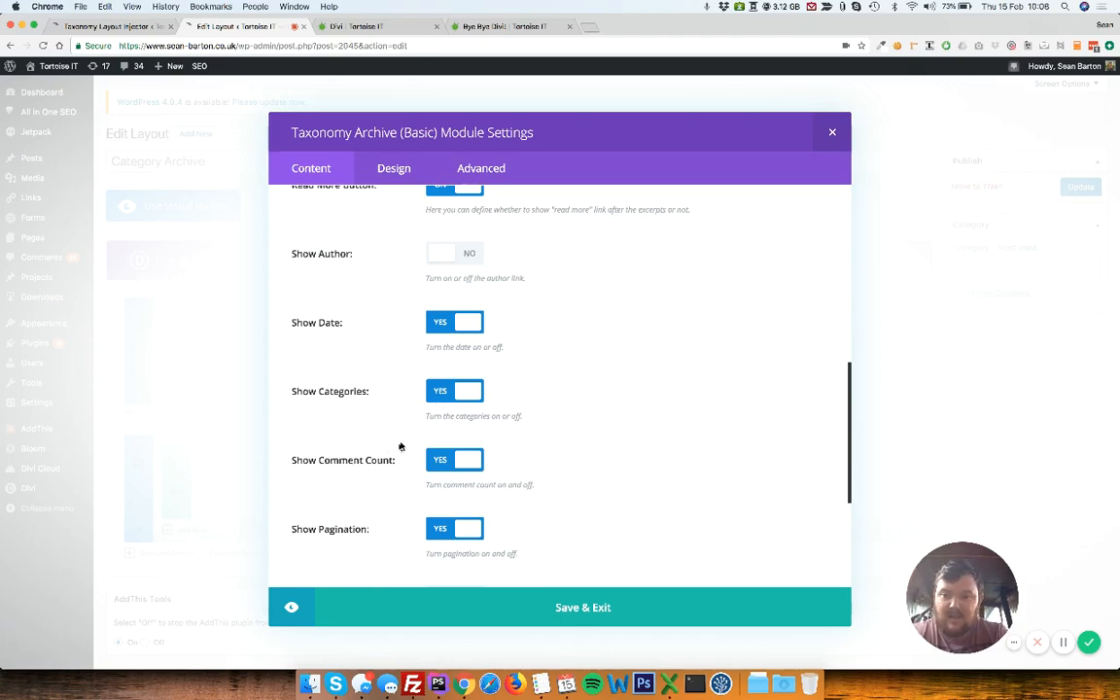
click(435, 465)
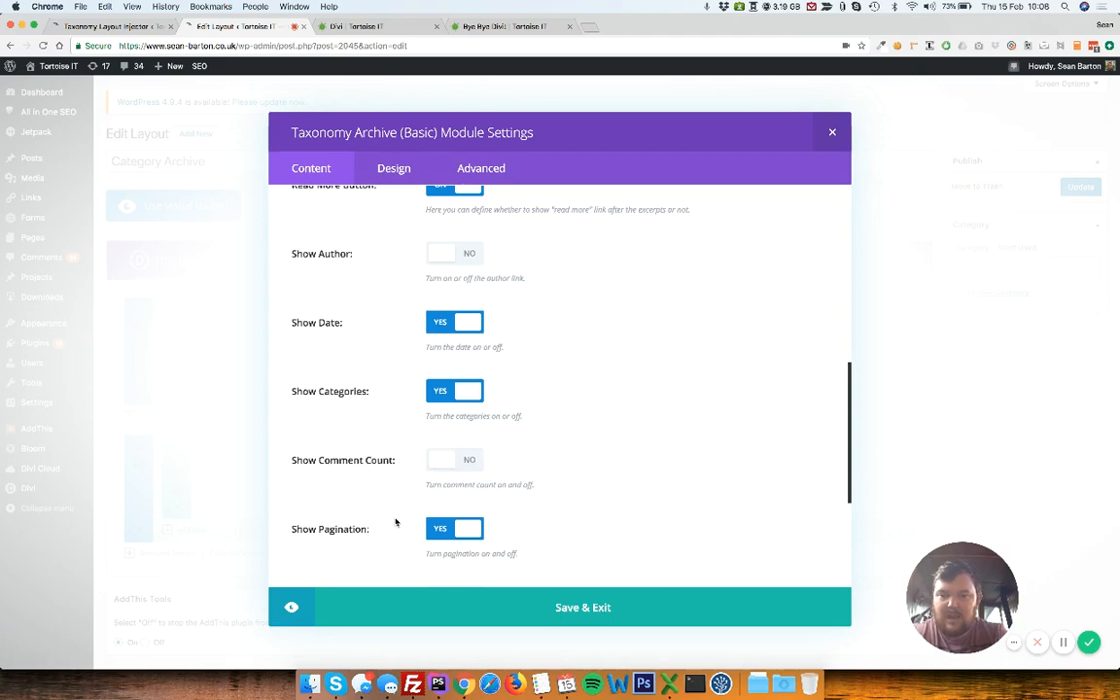
- View the pagination, image overlay and device options, check the live Divi category page, and return to the module settings
scroll(395, 515, down, 2)
scroll(378, 501, down, 2)
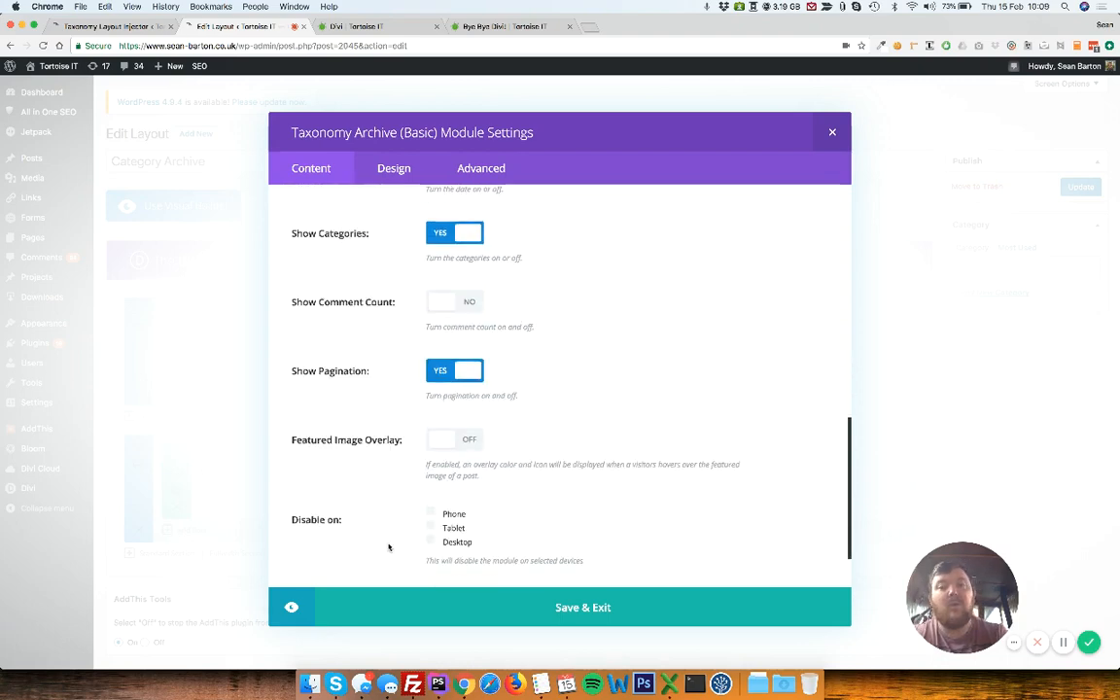
click(342, 26)
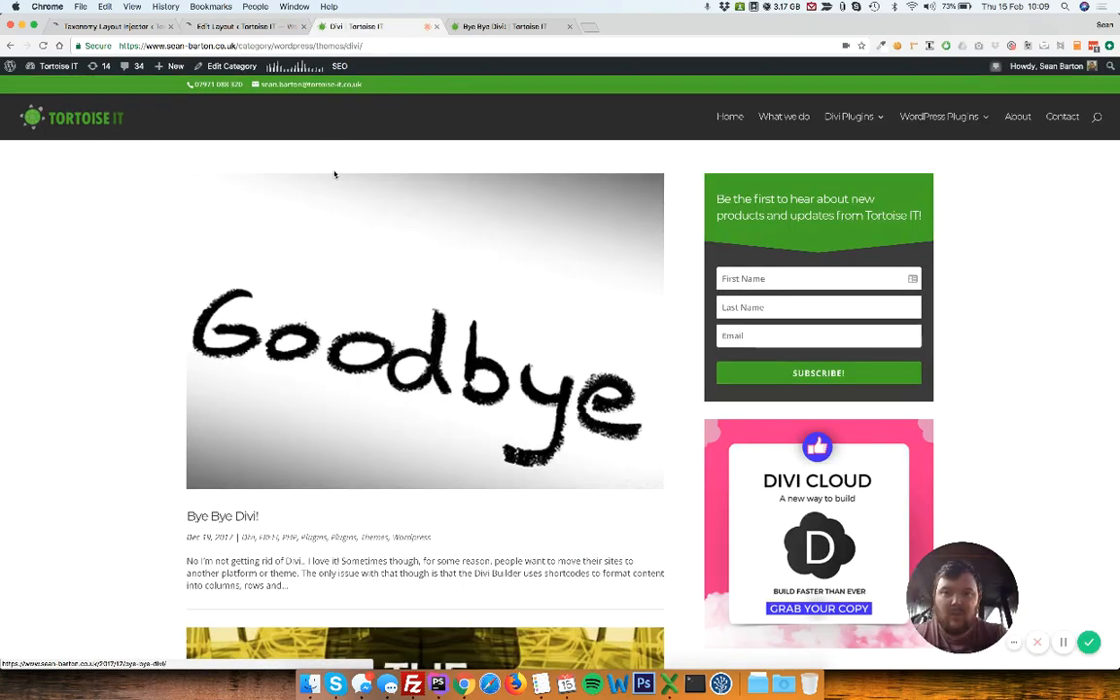
click(243, 26)
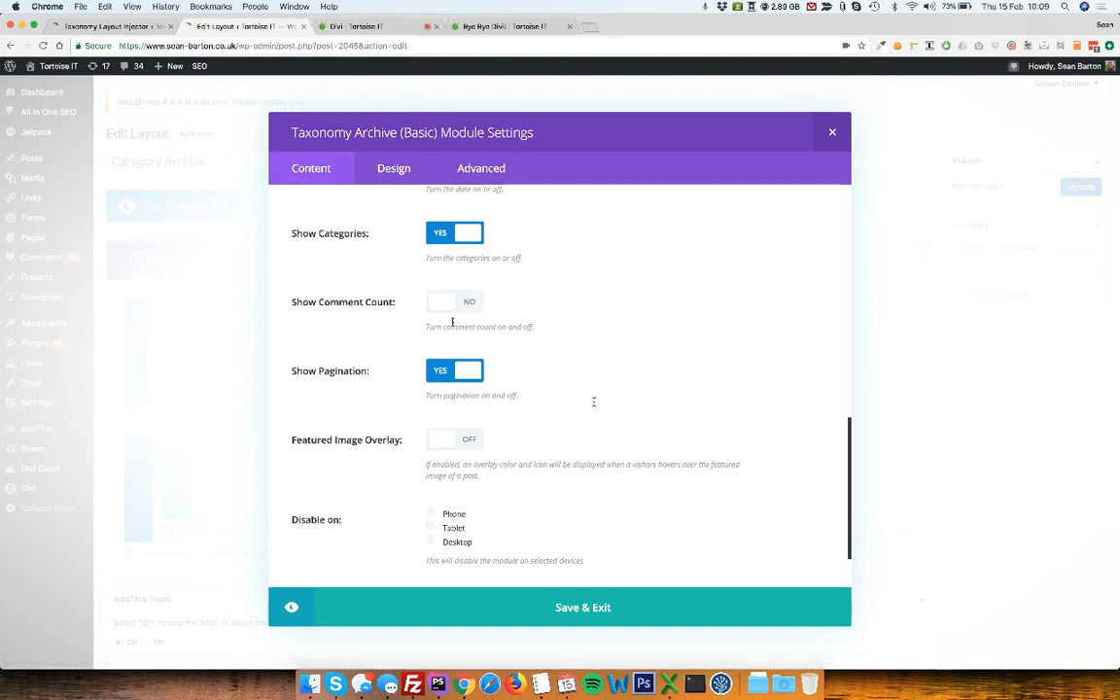
- Save the Taxonomy Archive (Basic) module settings and update the Category Archive layout
scroll(595, 405, down, 2)
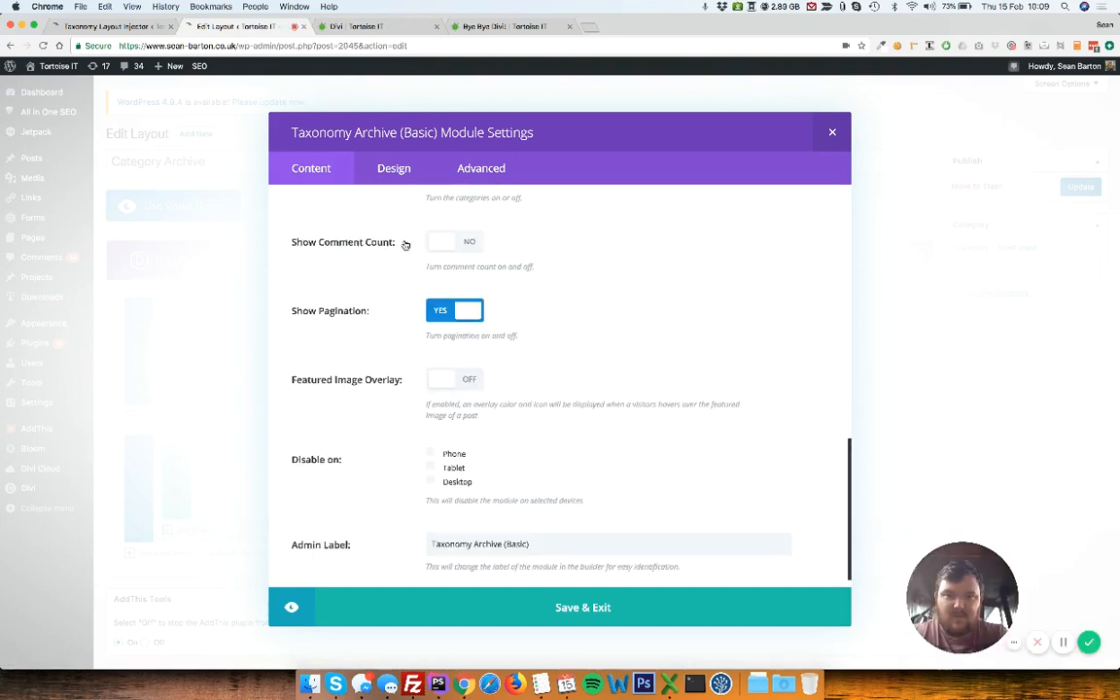
scroll(524, 503, down, 1)
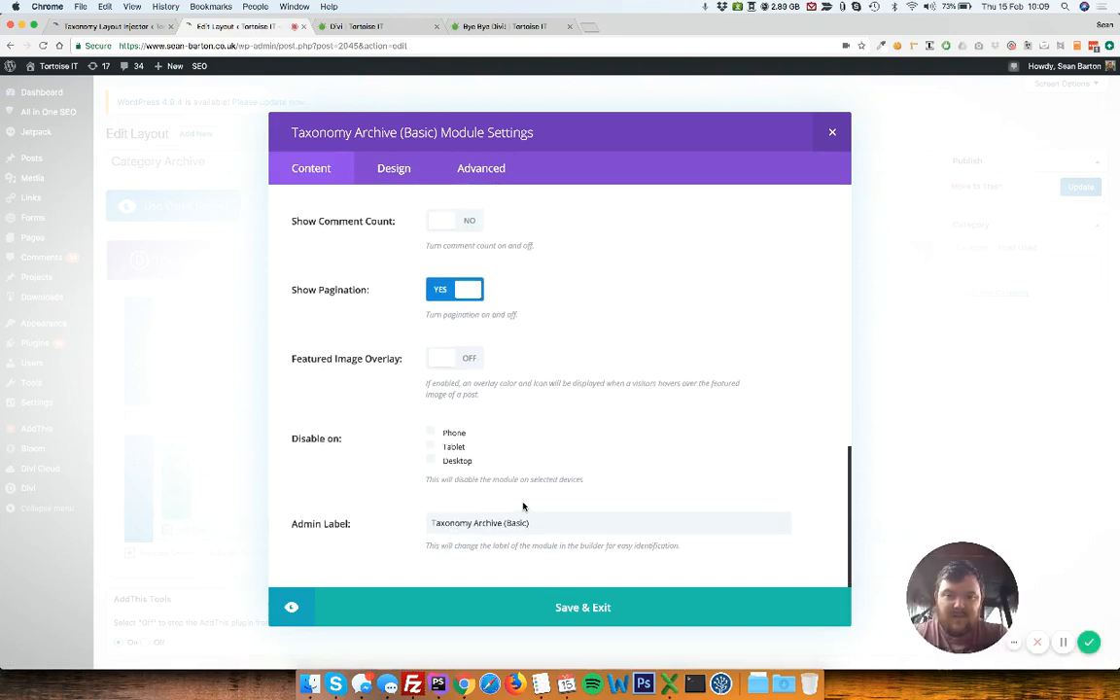
click(557, 609)
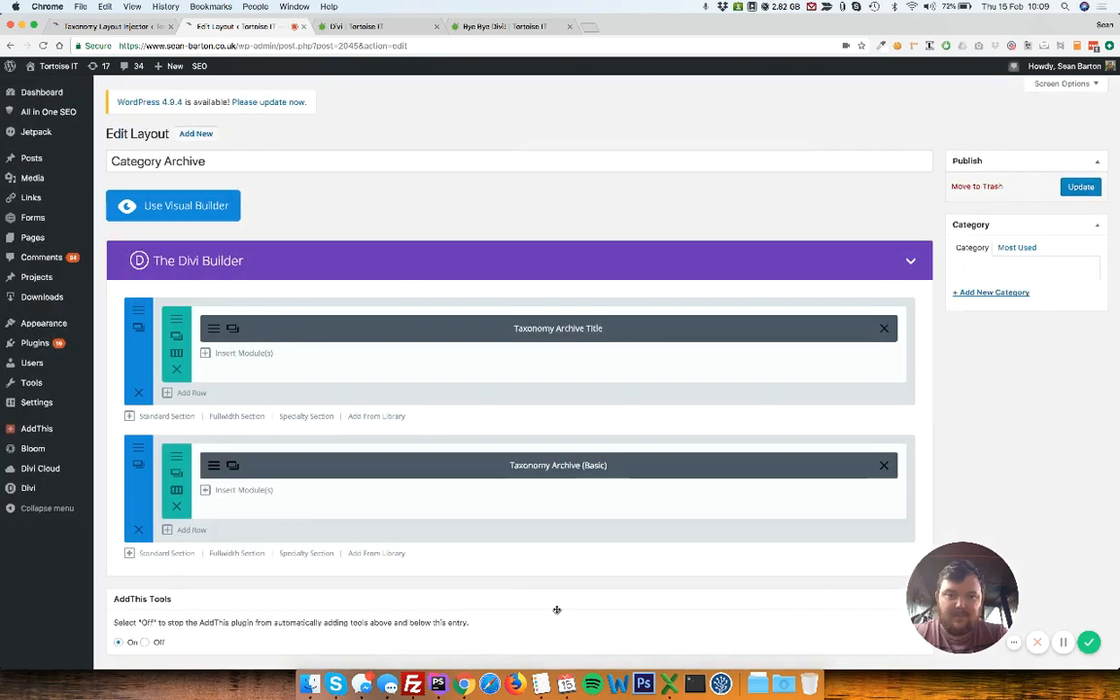
click(1075, 188)
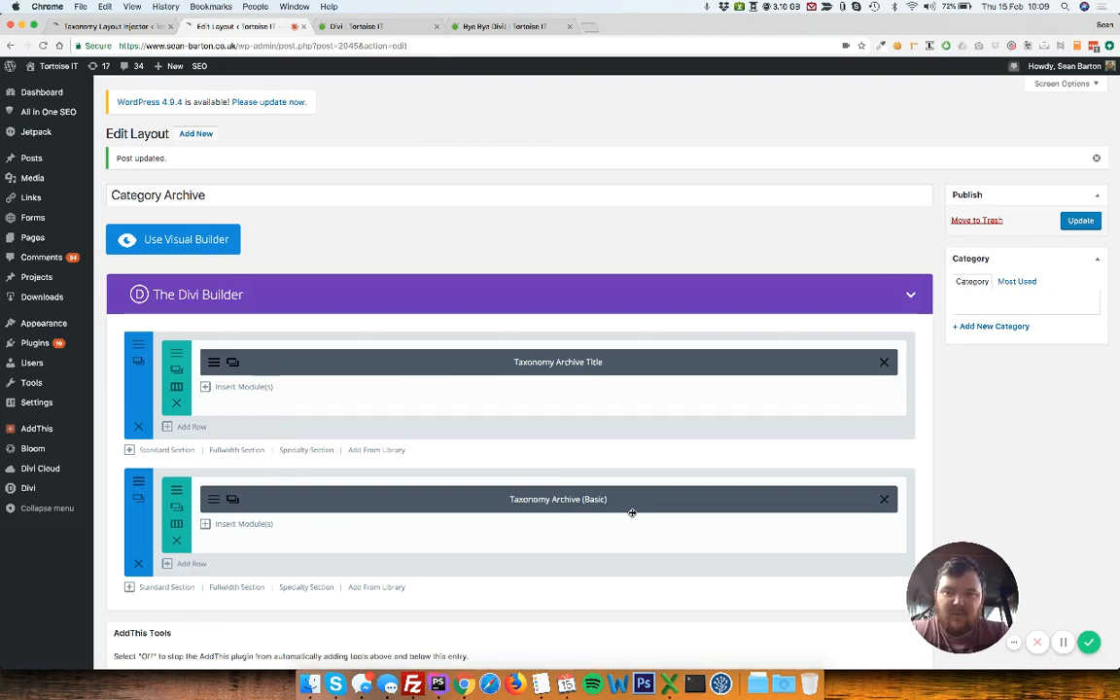
- Reload the Taxonomy Layout Injector settings, assign Category Archive as the archive layout of the first Categories group, and save
click(130, 28)
scroll(309, 264, down, 5)
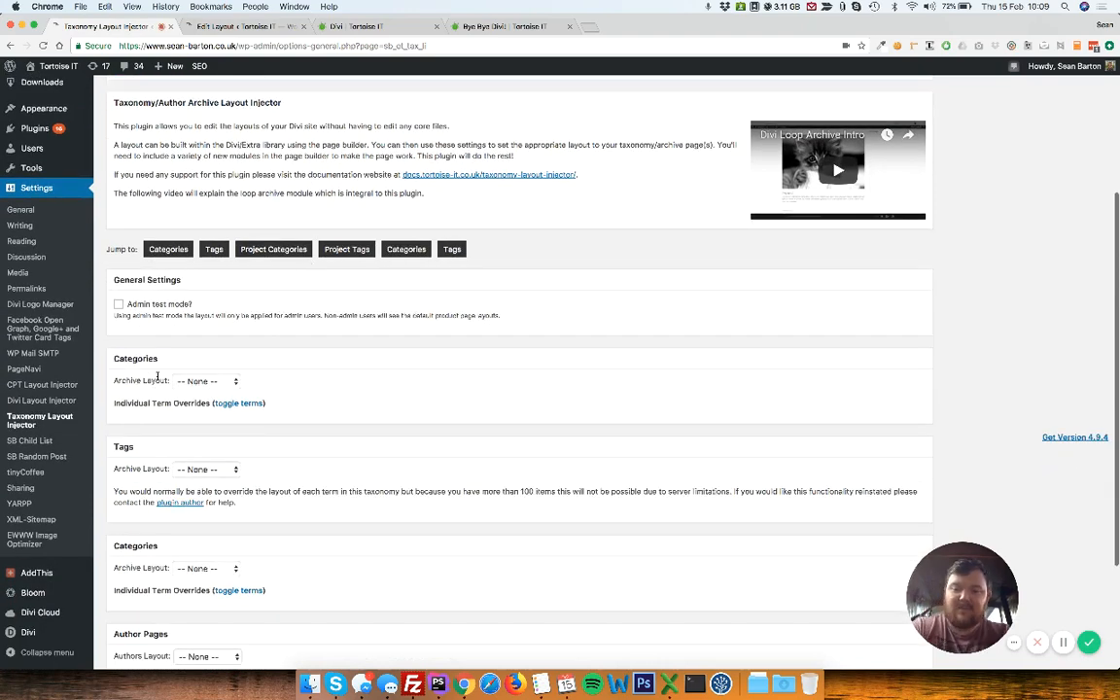
key(super+r)
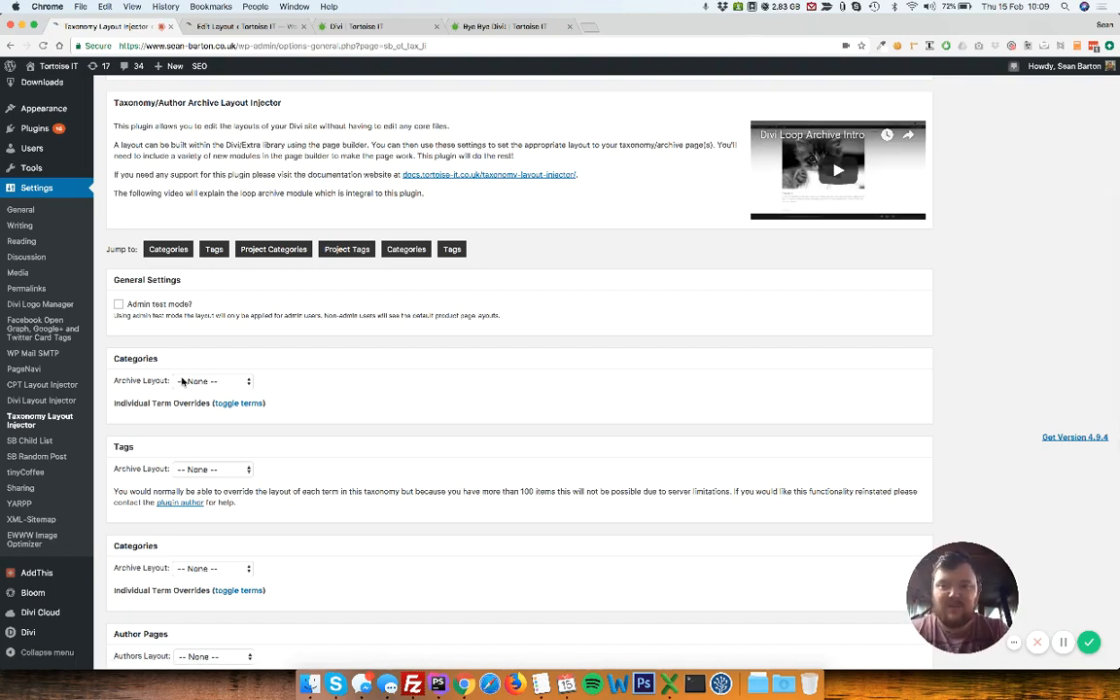
click(182, 383)
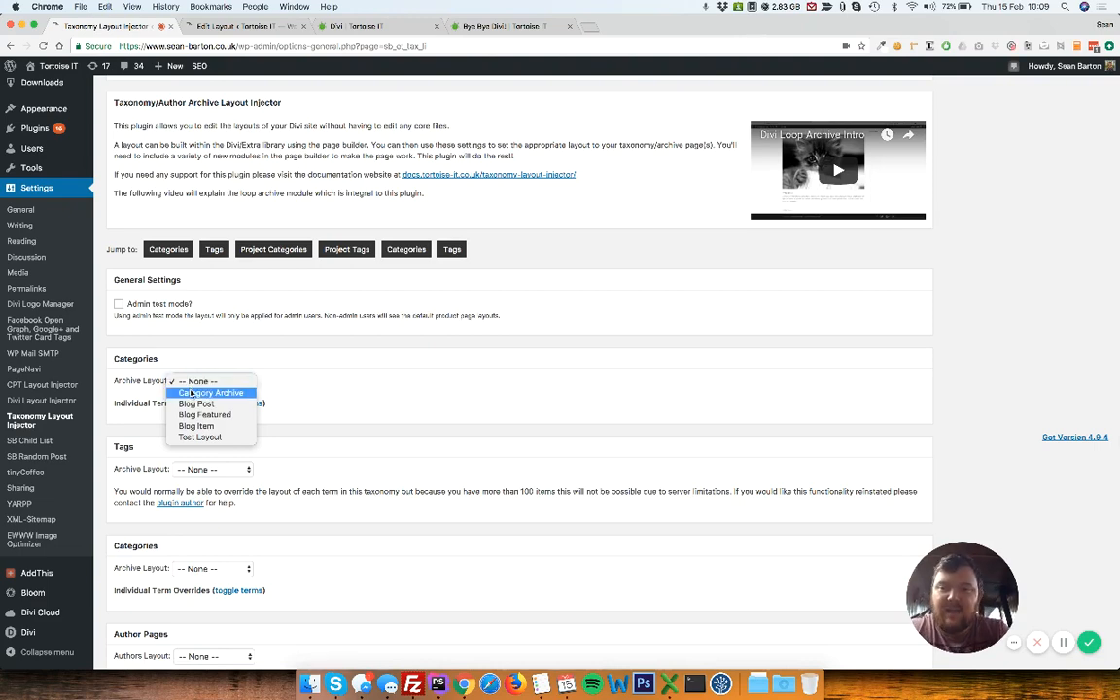
click(192, 393)
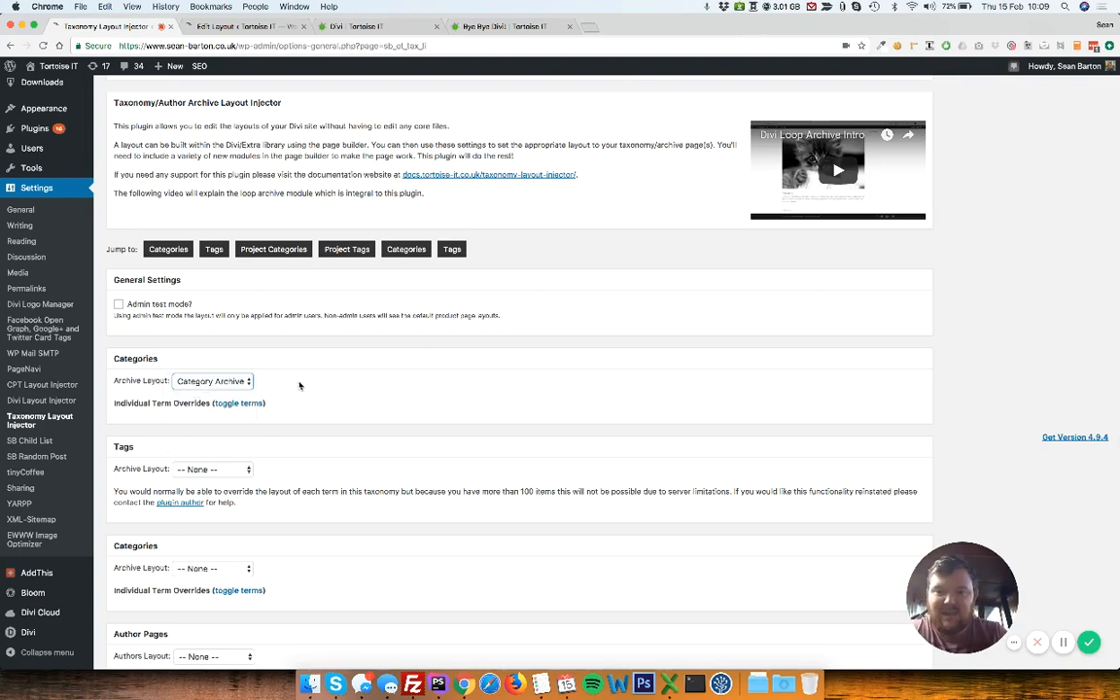
scroll(299, 382, down, 5)
click(152, 614)
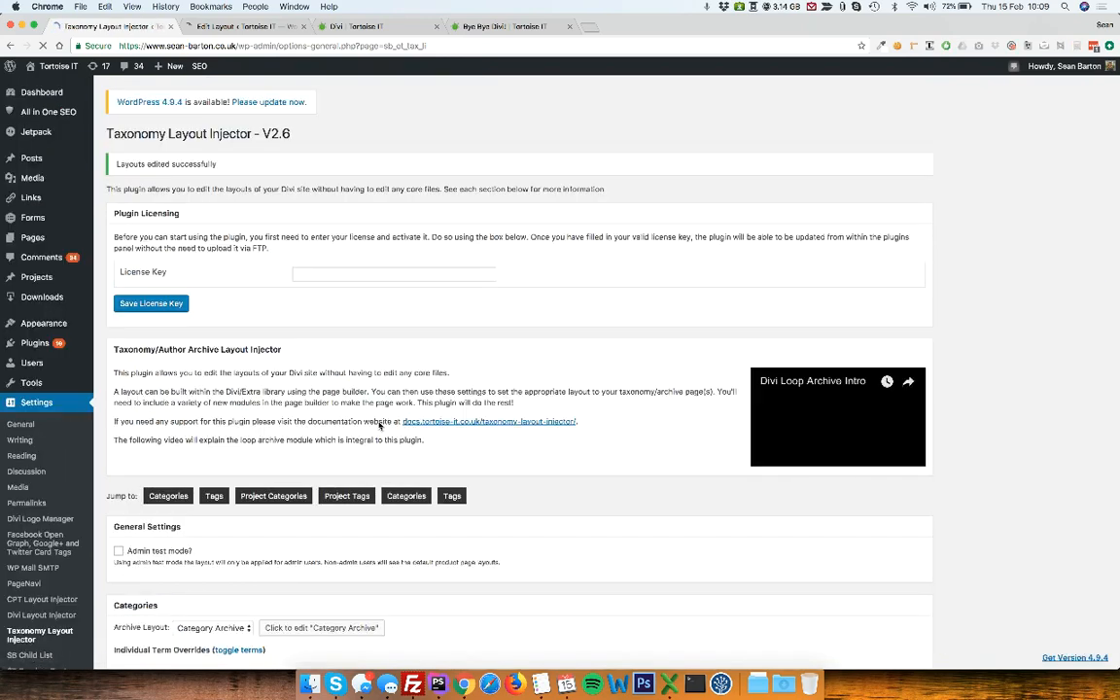
- Reload the live Divi category page and examine the archive with the assigned layout from the title section to the page end
click(350, 25)
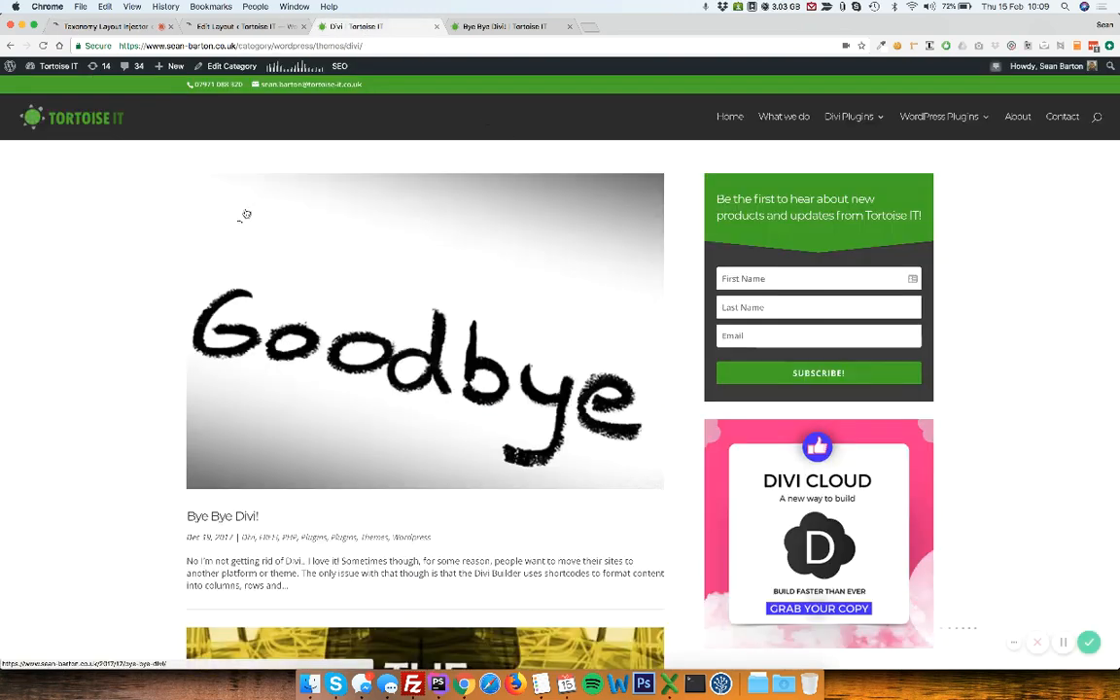
key(super+r)
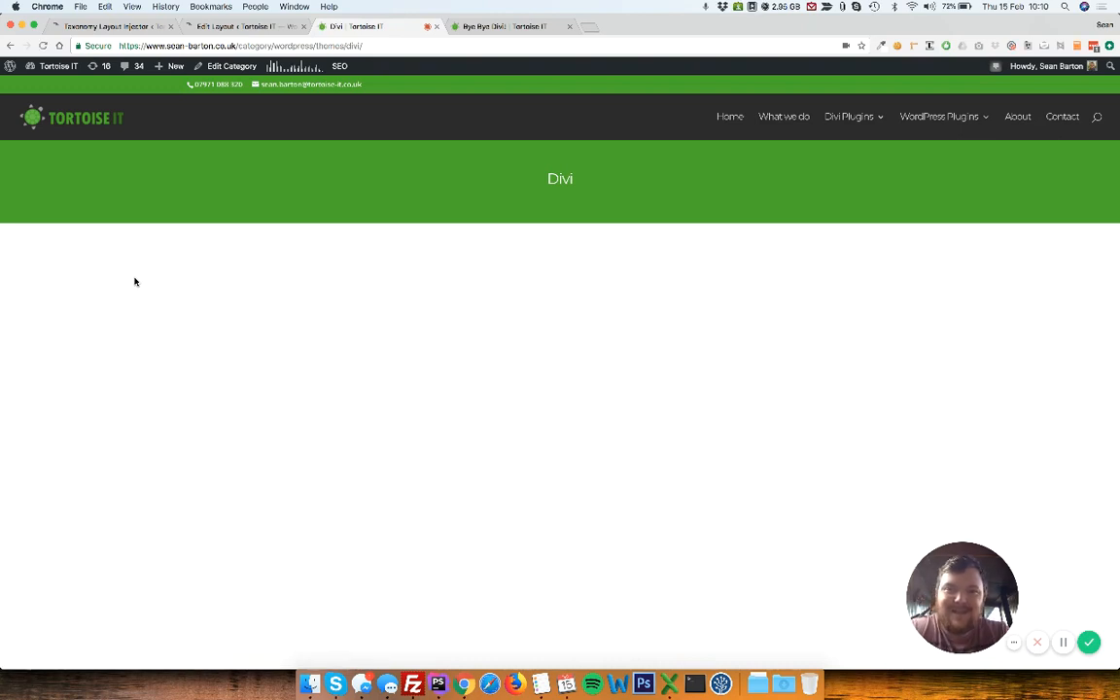
scroll(135, 282, down, 5)
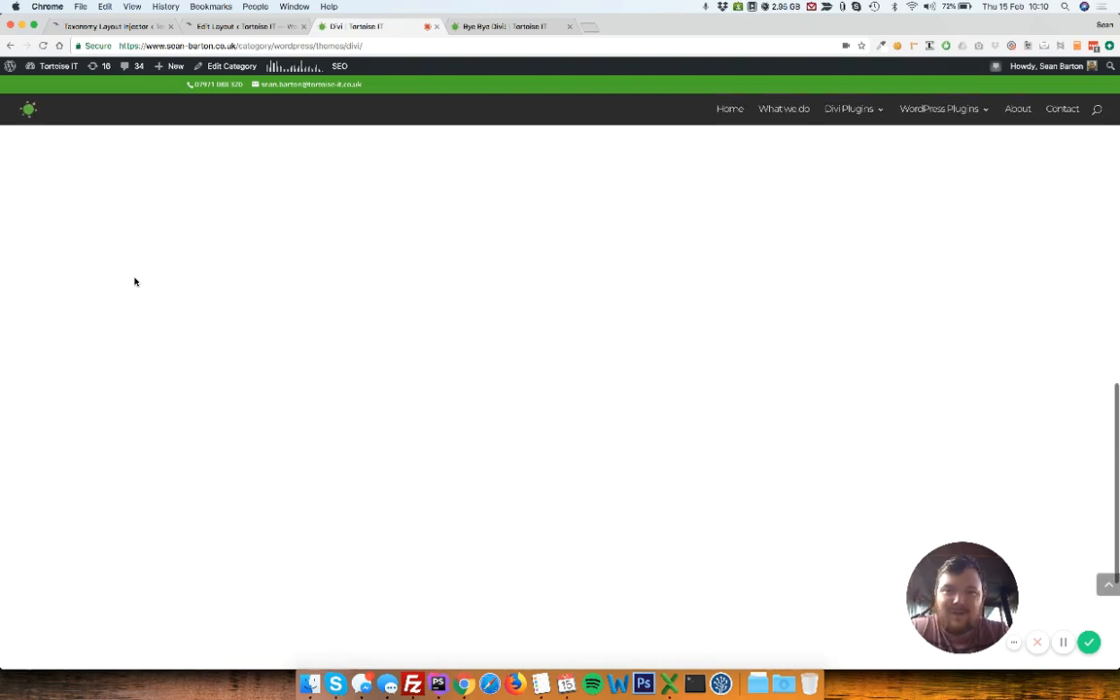
scroll(135, 282, down, 3)
scroll(135, 283, up, 5)
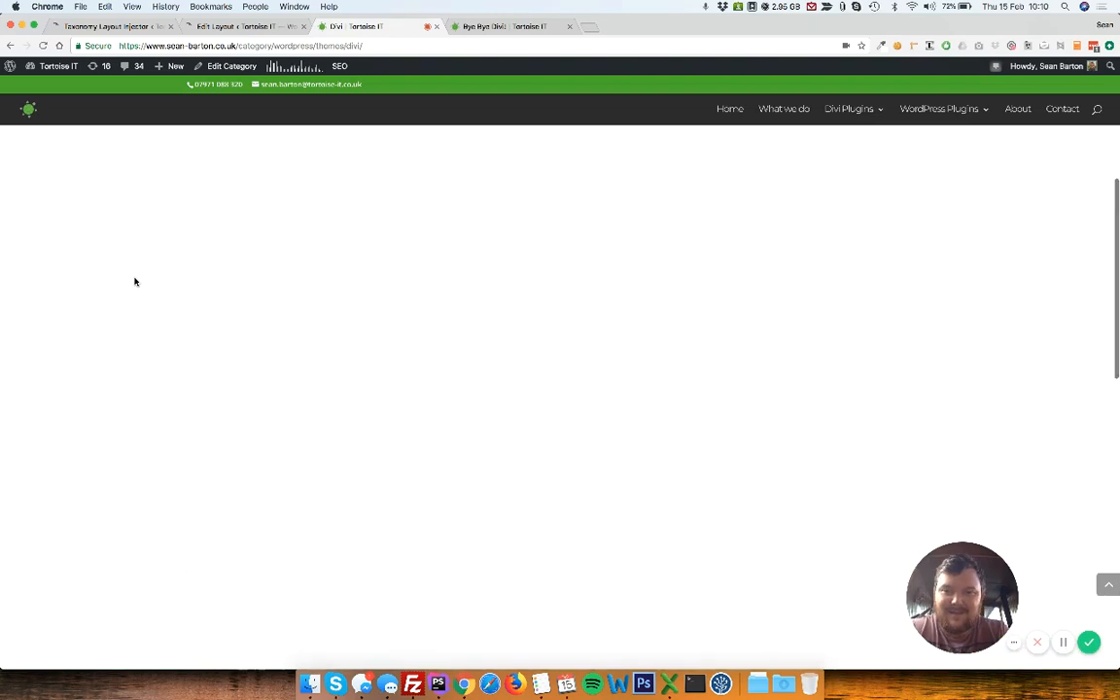
scroll(135, 282, up, 4)
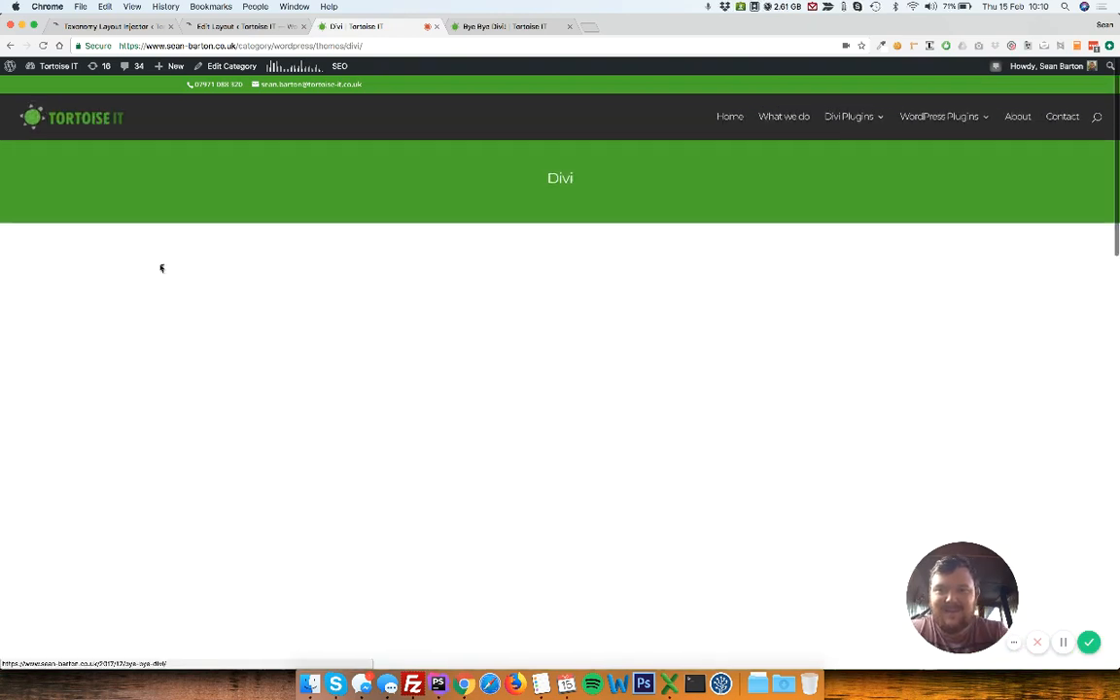
- Review the Advanced, Design and Content options of the Taxonomy Archive (Basic) module in the Category Archive layout
click(201, 27)
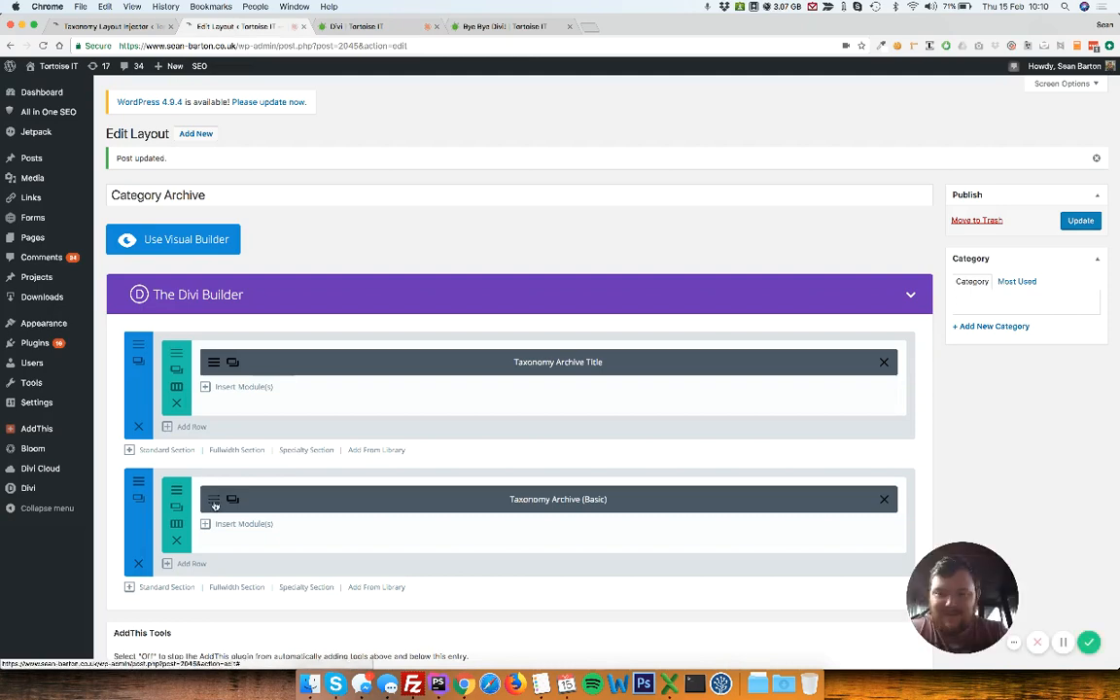
click(215, 505)
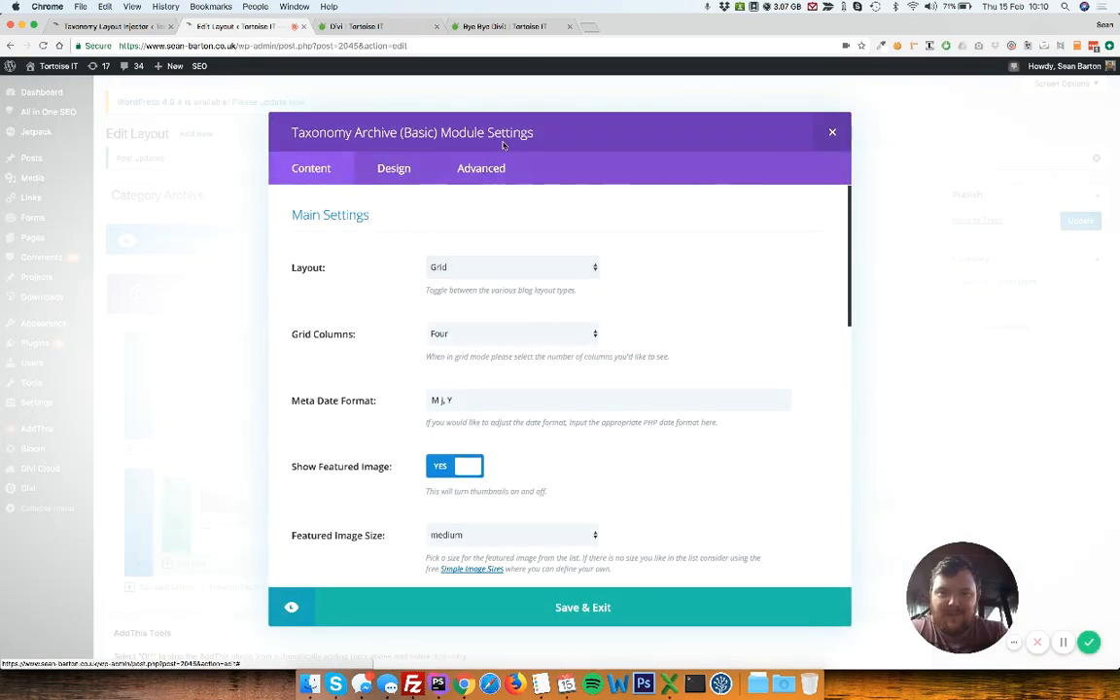
click(481, 168)
scroll(418, 321, down, 10)
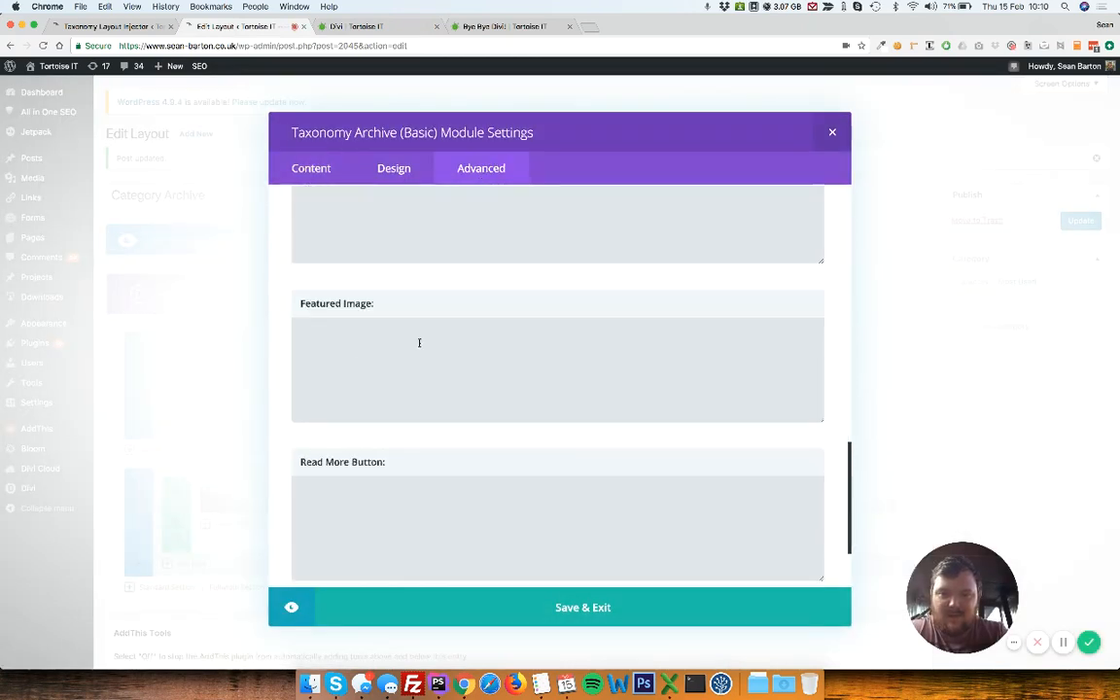
click(394, 168)
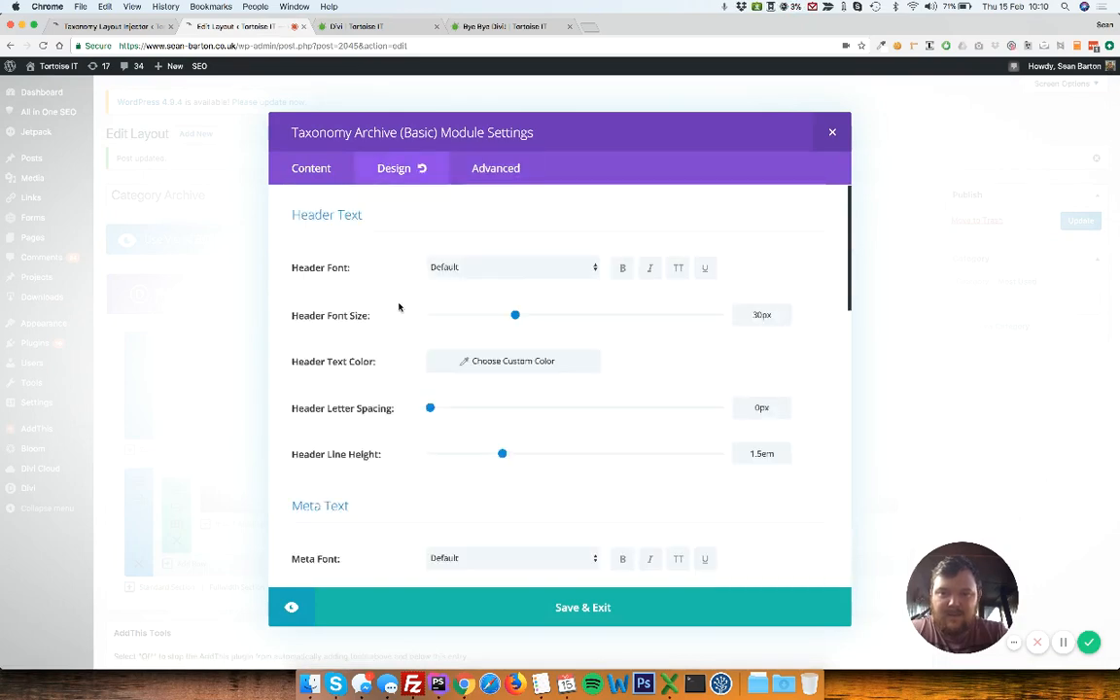
scroll(399, 307, down, 8)
scroll(389, 292, up, 10)
click(312, 171)
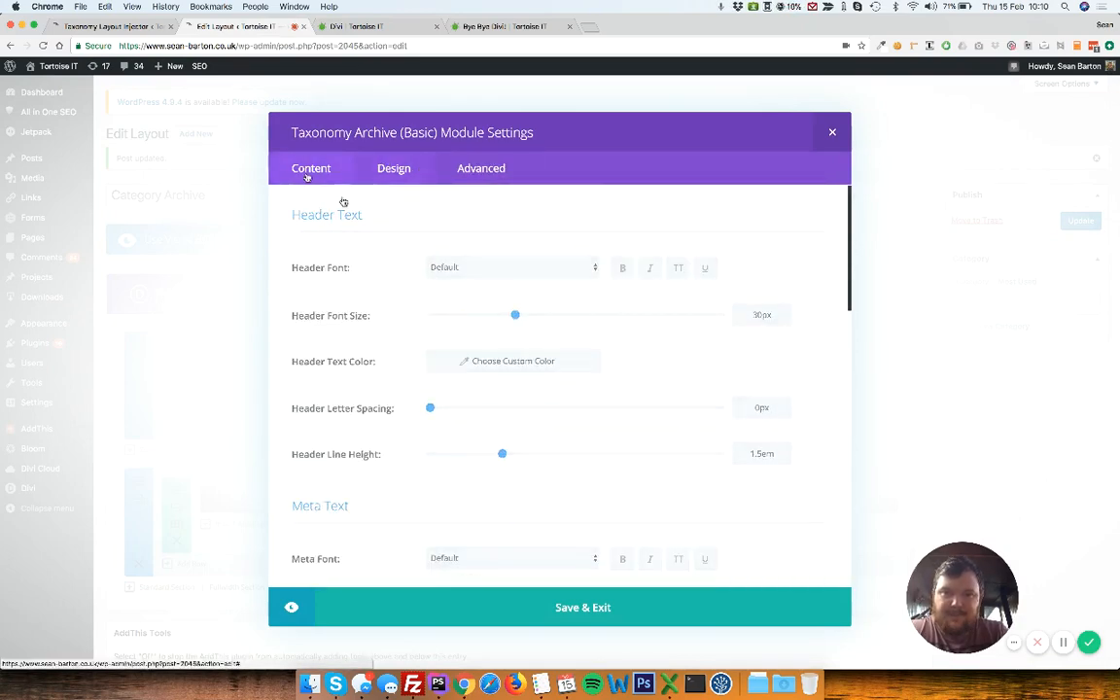
scroll(635, 325, down, 10)
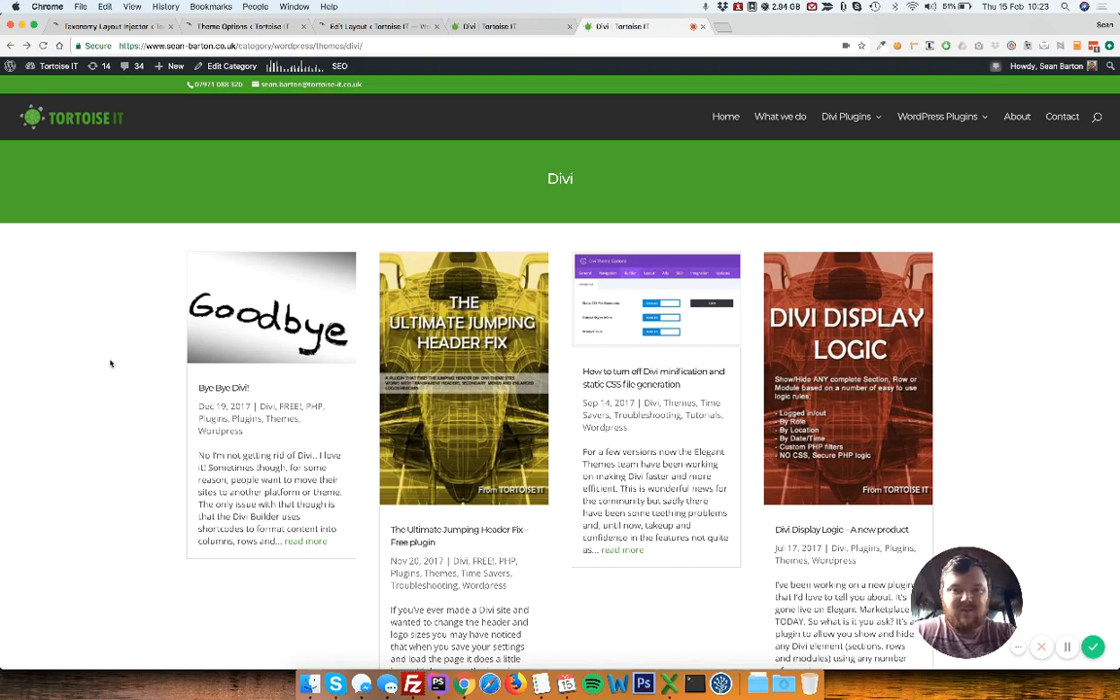
- Examine the four-column post grid on the live Divi category page, from the title section down to the pagination
scroll(109, 364, down, 5)
scroll(110, 364, up, 5)
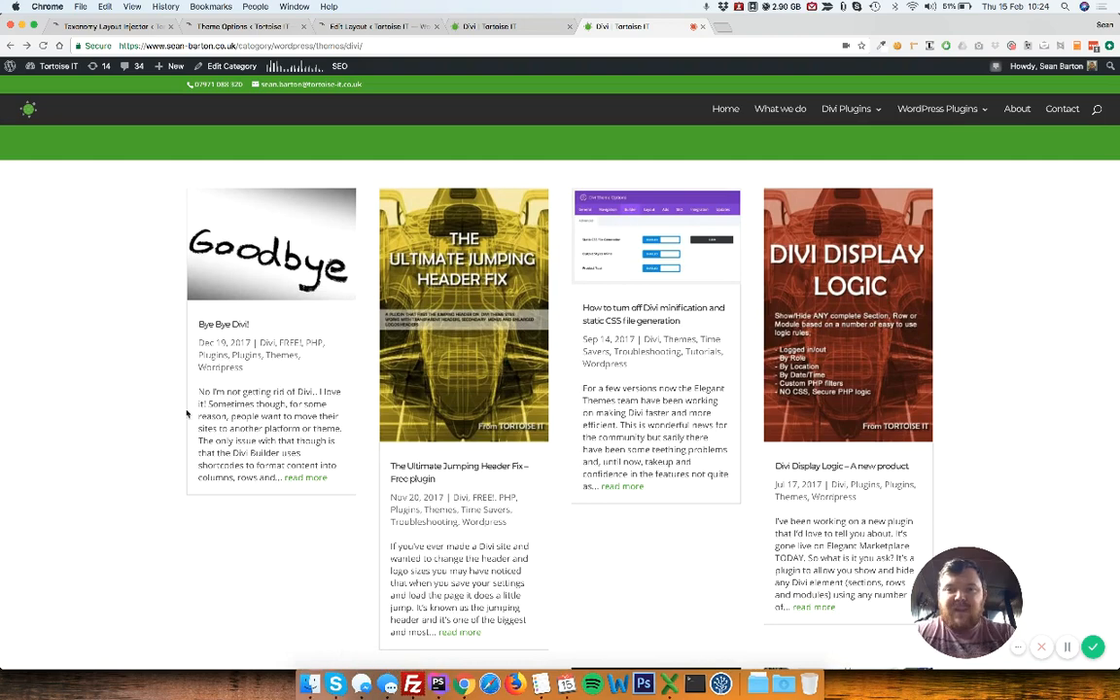
scroll(152, 355, up, 1)
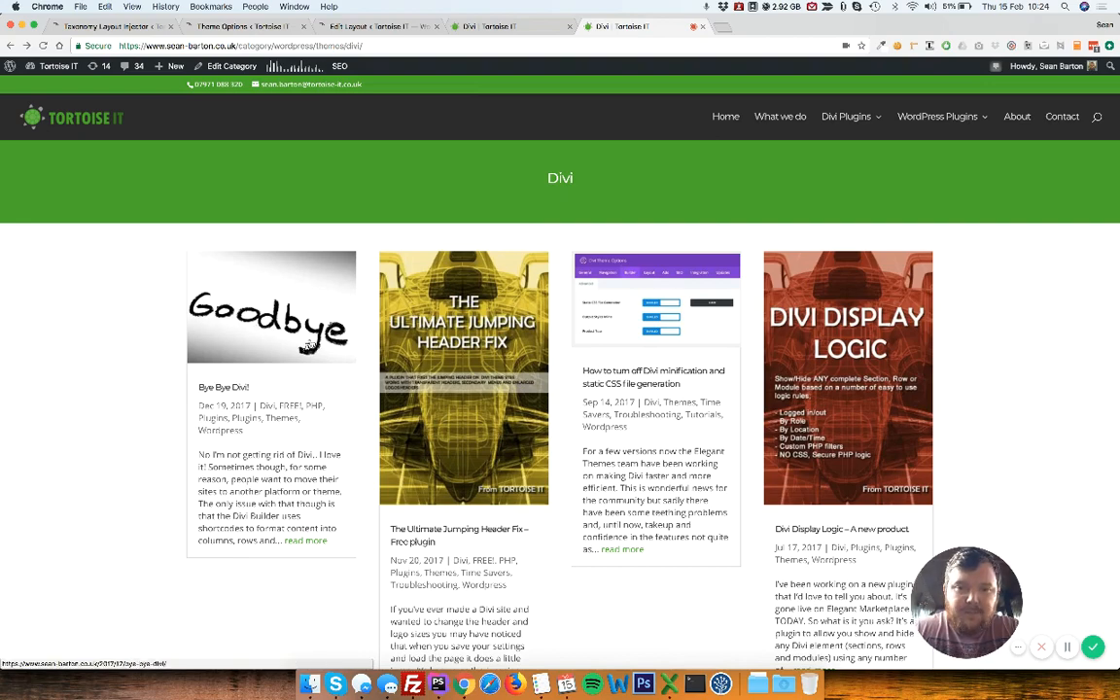
scroll(139, 320, down, 2)
scroll(139, 320, down, 5)
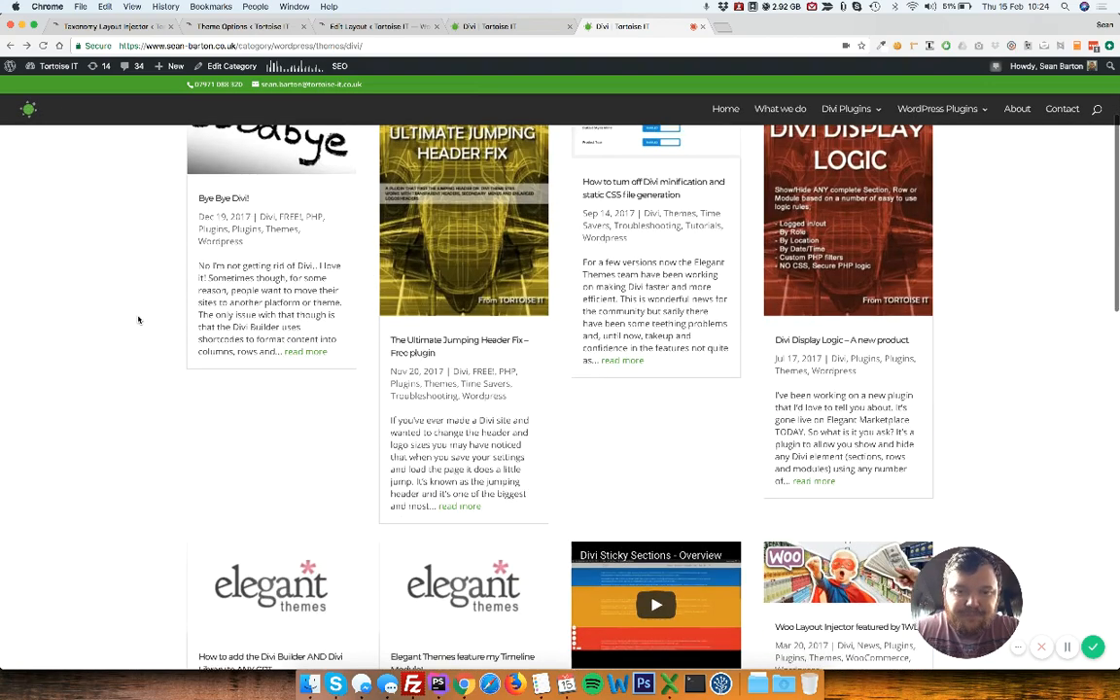
scroll(139, 320, down, 6)
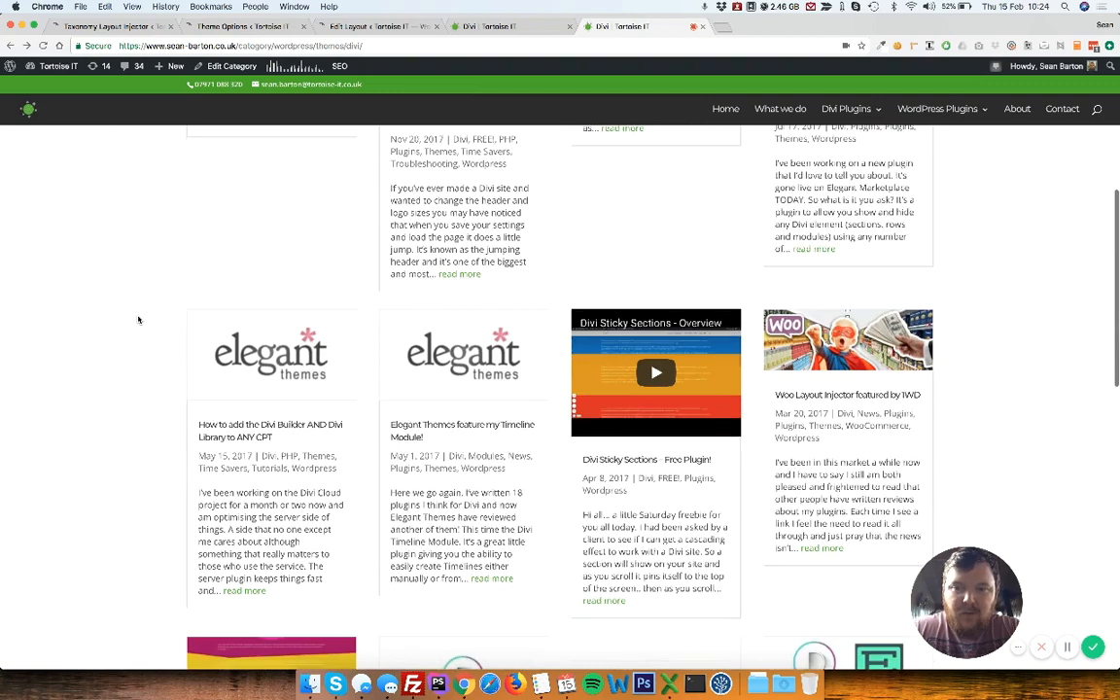
scroll(139, 320, down, 7)
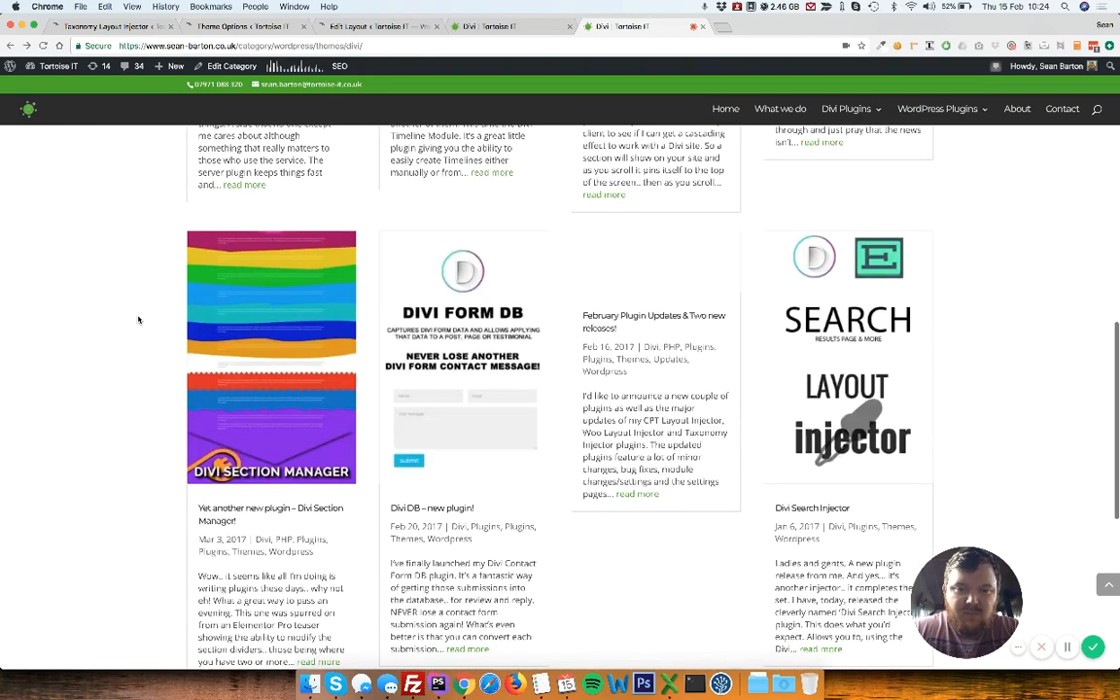
scroll(139, 320, down, 3)
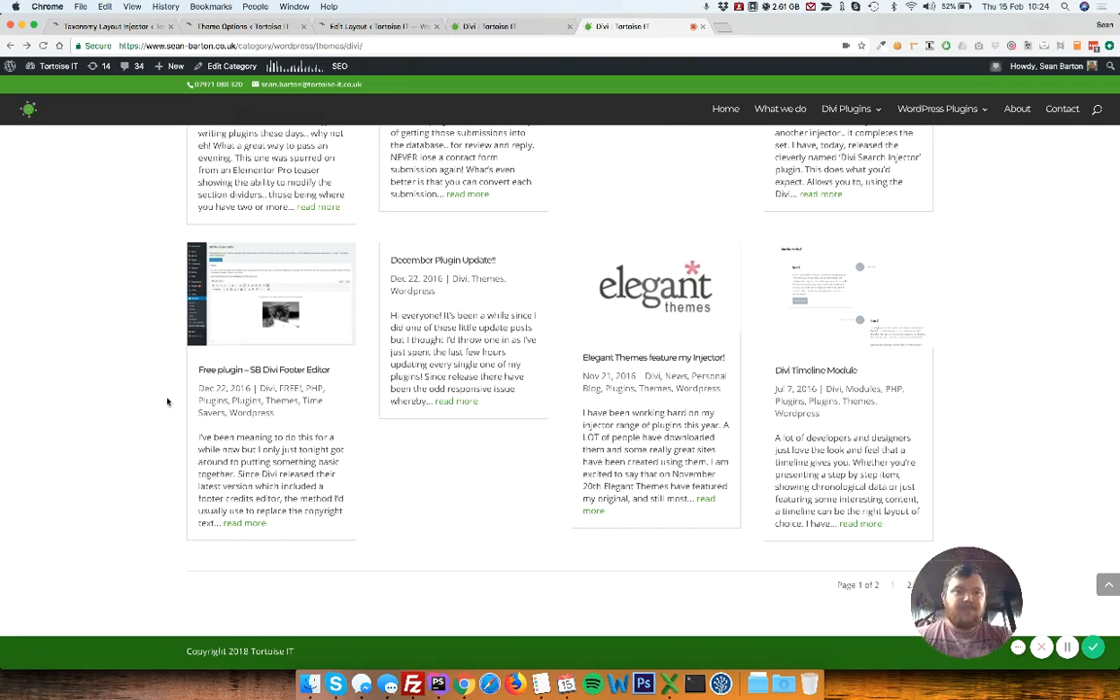
scroll(130, 330, up, 8)
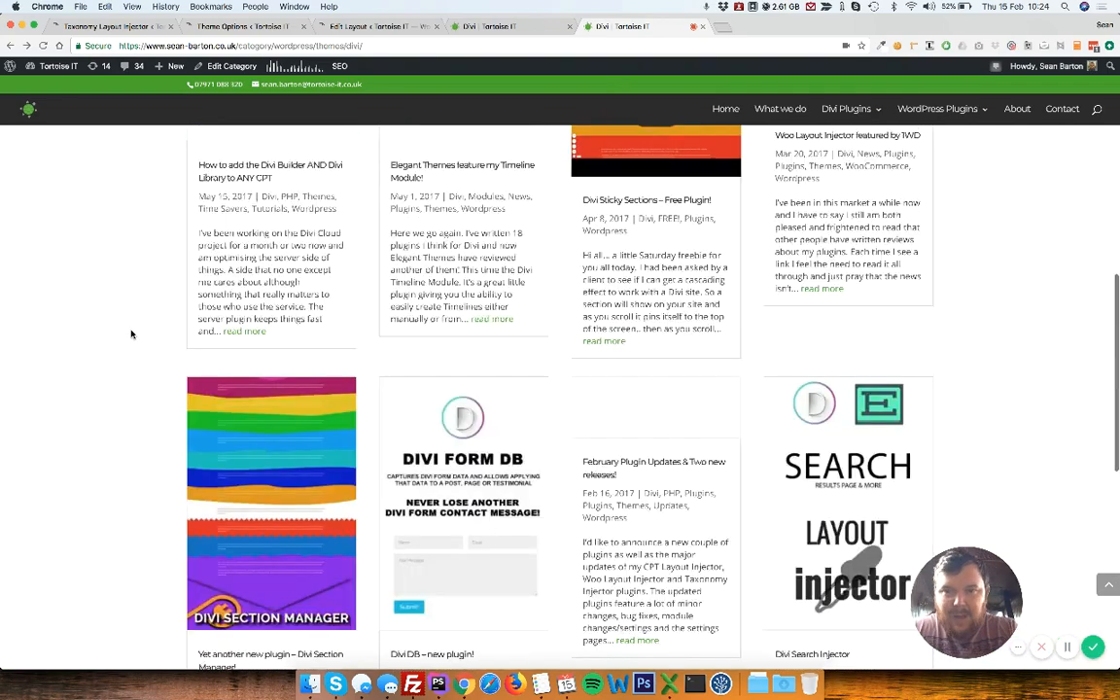
scroll(149, 253, up, 8)
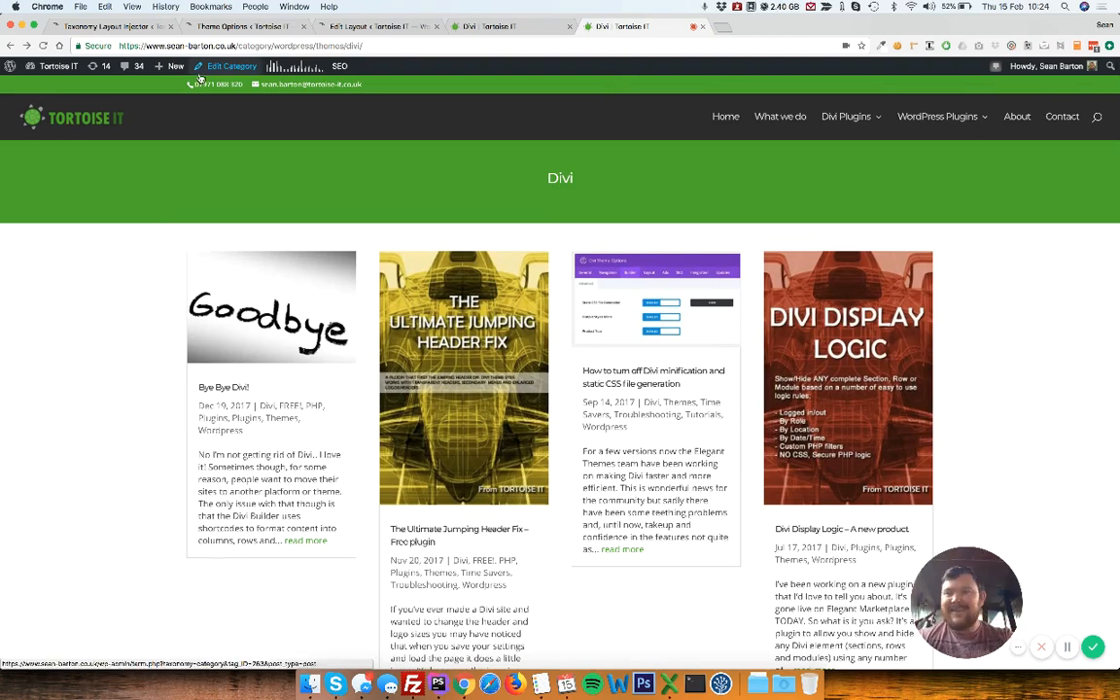
- Close the archive module settings in the layout editor and set the post grid section's background to black at 0.4 opacity
click(347, 29)
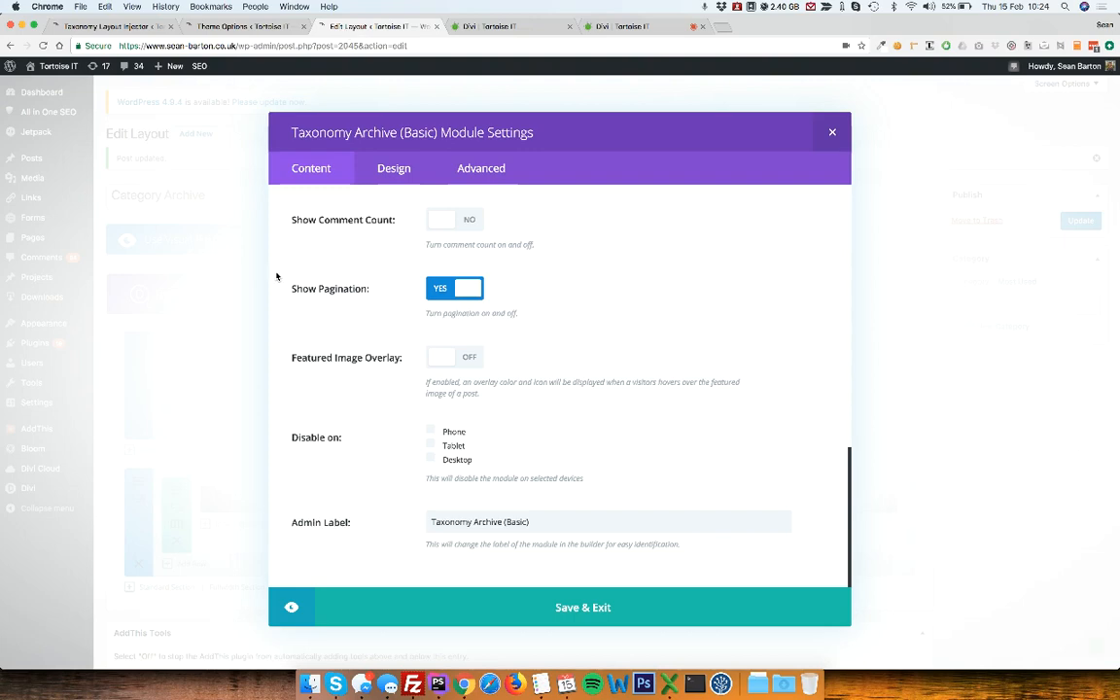
click(833, 132)
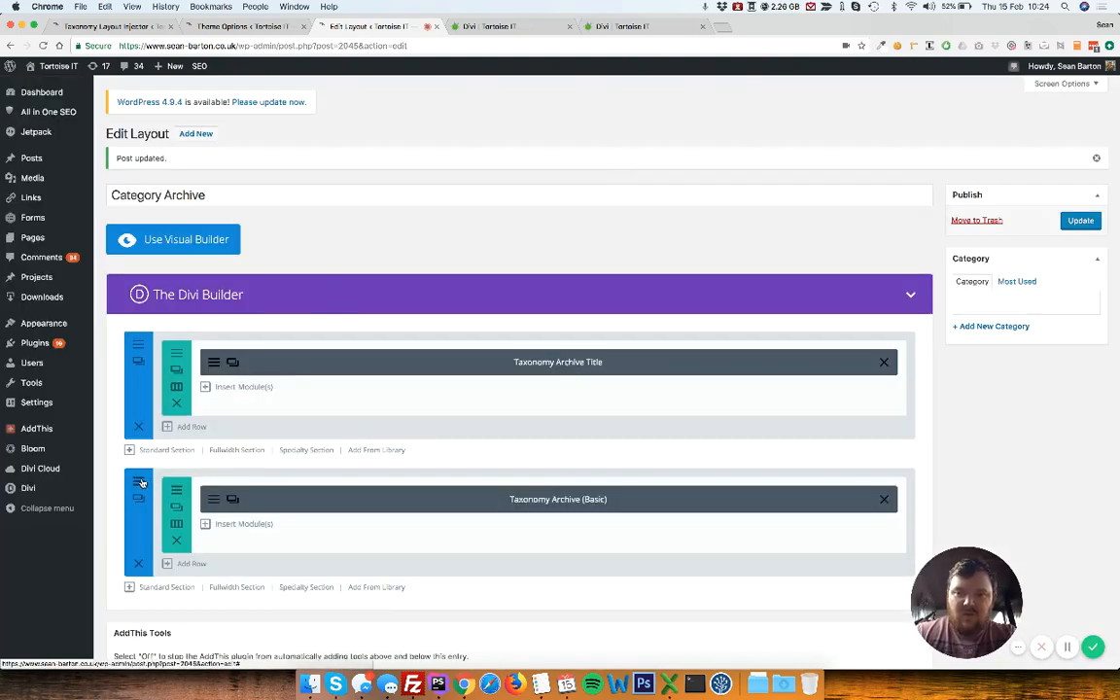
click(139, 481)
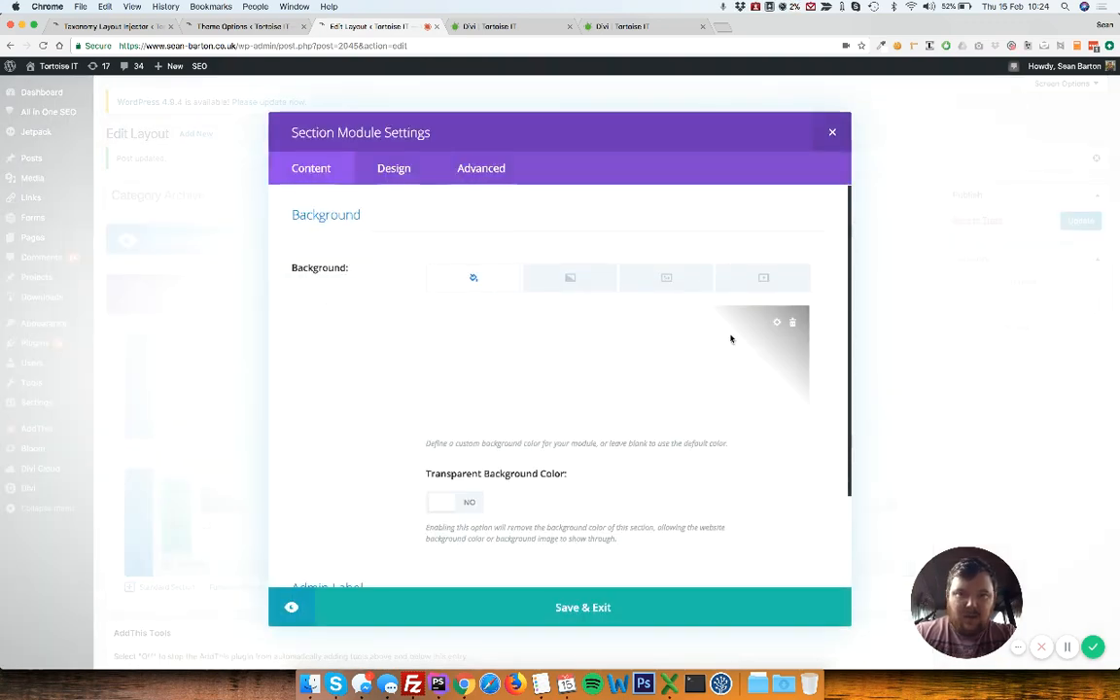
click(536, 415)
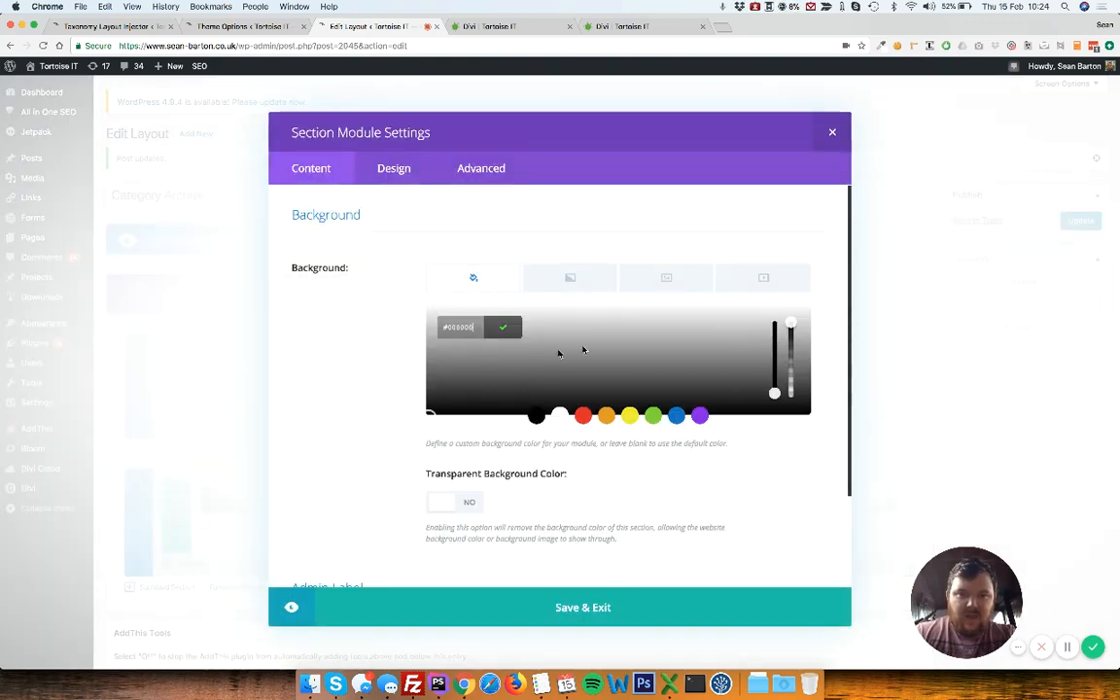
drag(791, 323, 791, 393)
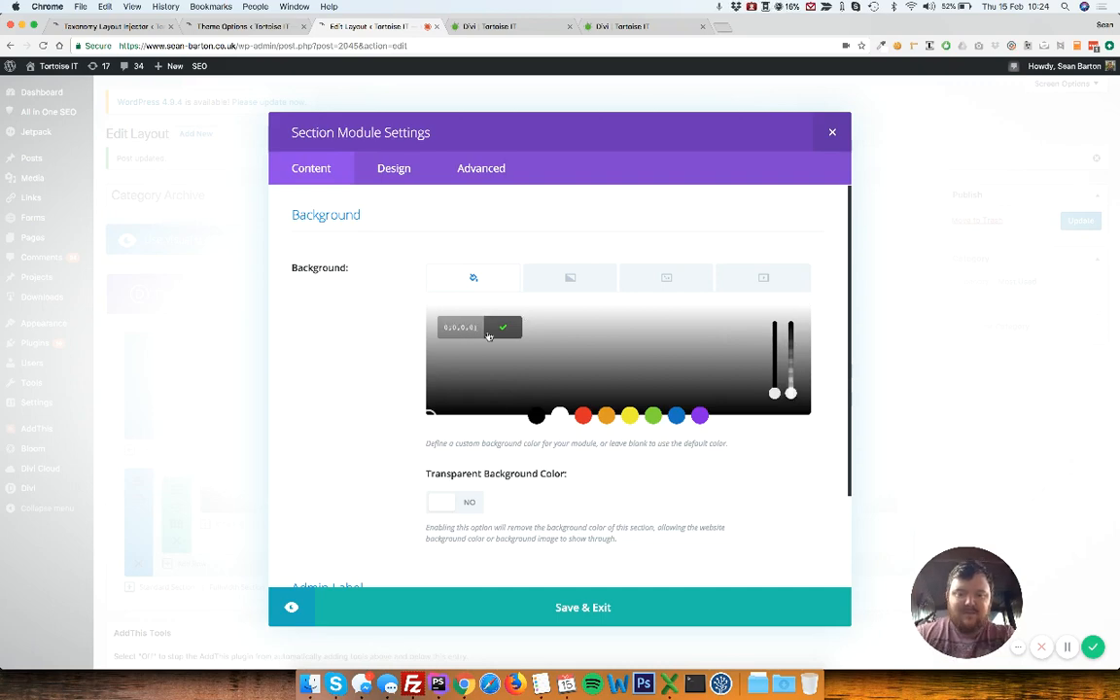
text(.4)
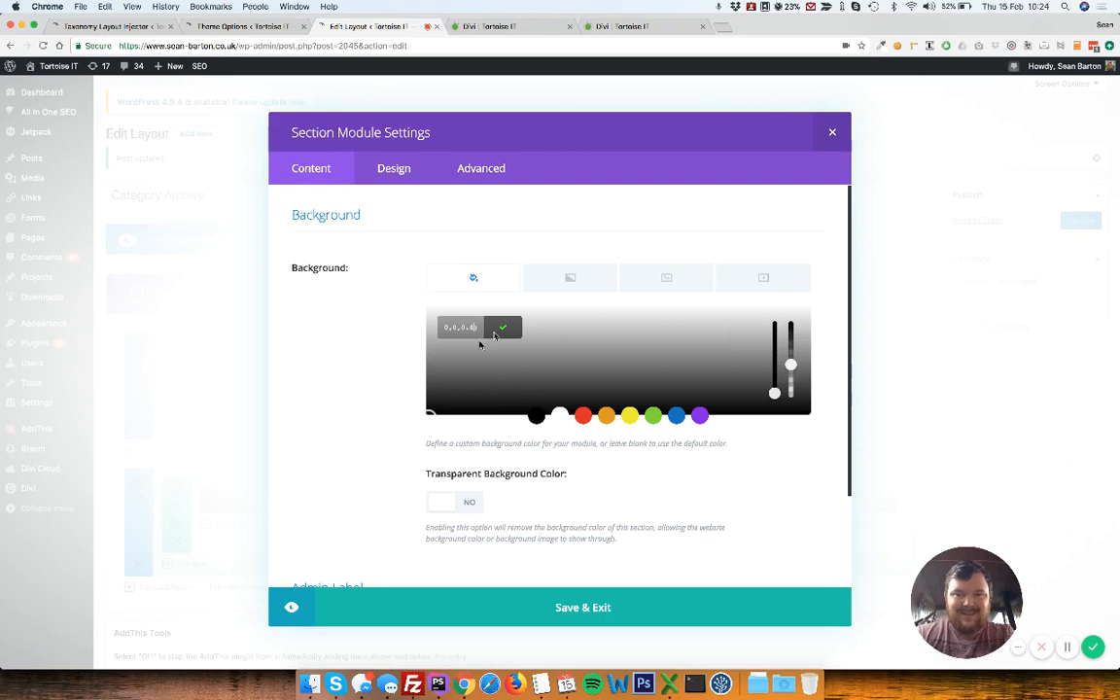
click(502, 329)
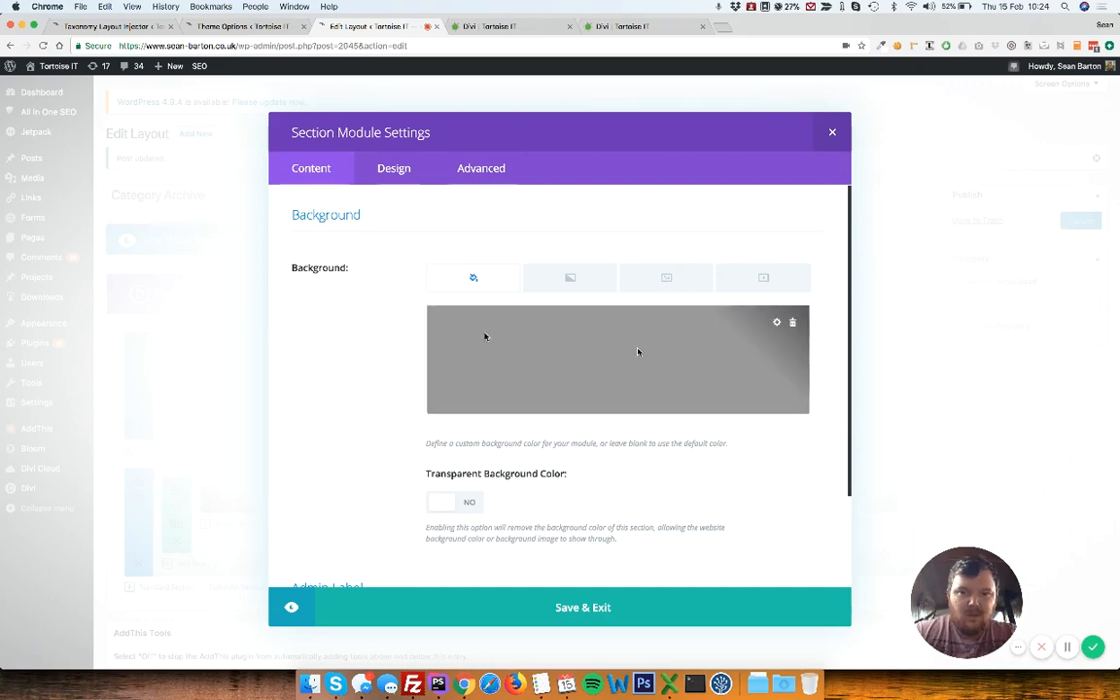
- Lower the opacity of the post grid section's black background to 0.04 and save the section settings
click(762, 361)
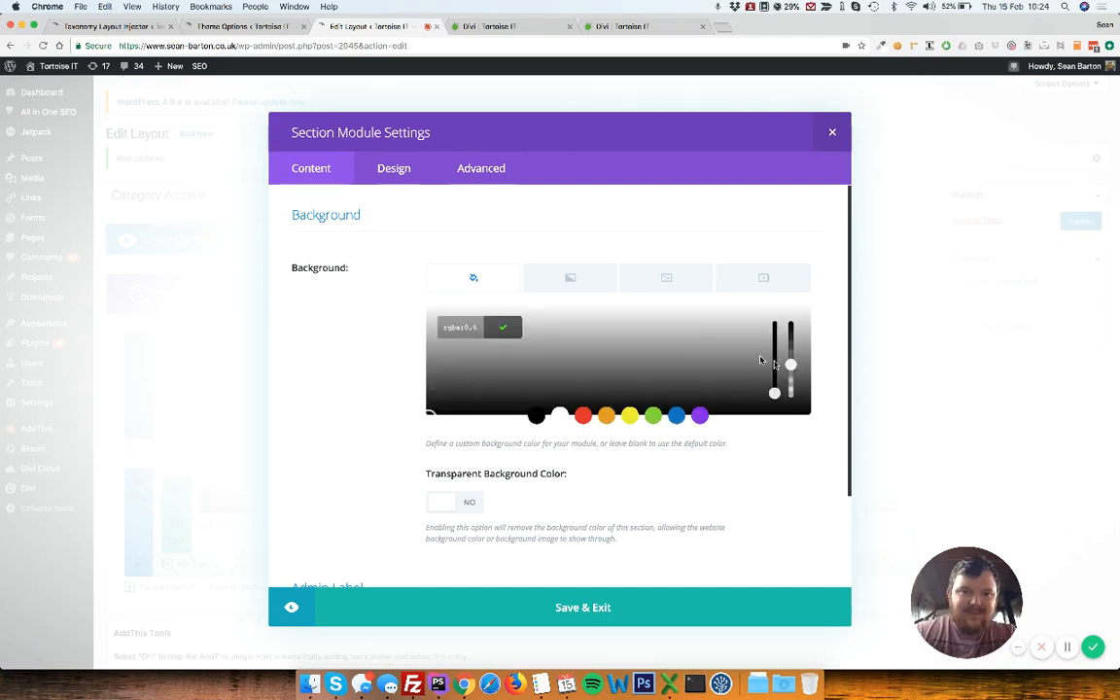
drag(477, 331, 550, 272)
key(Right)
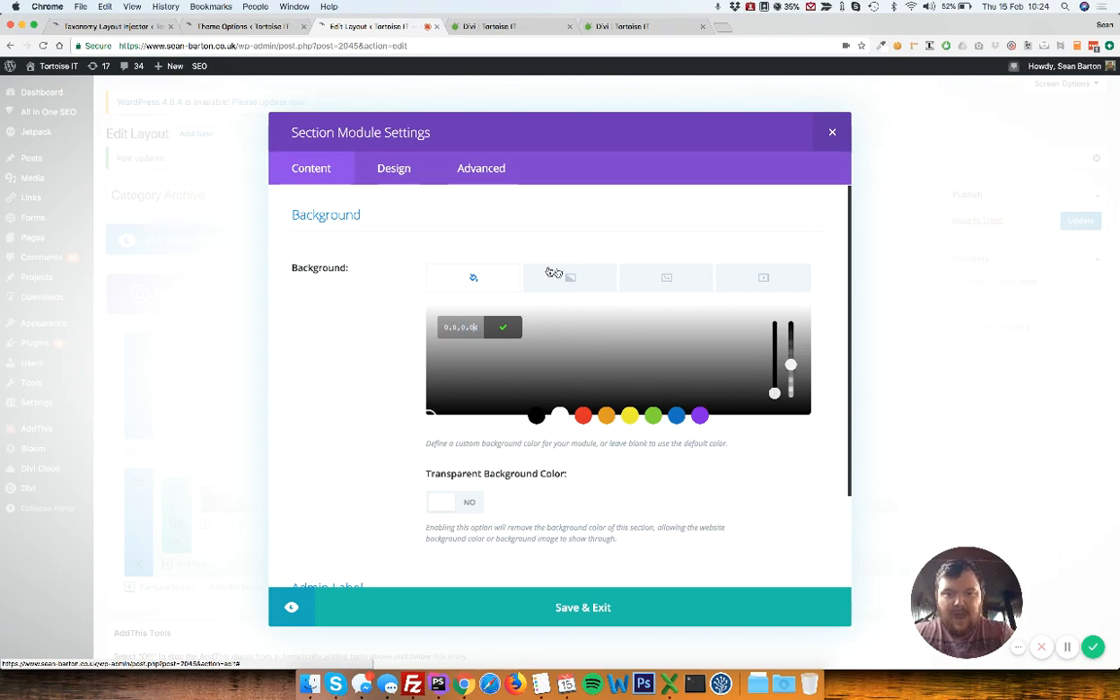
click(504, 328)
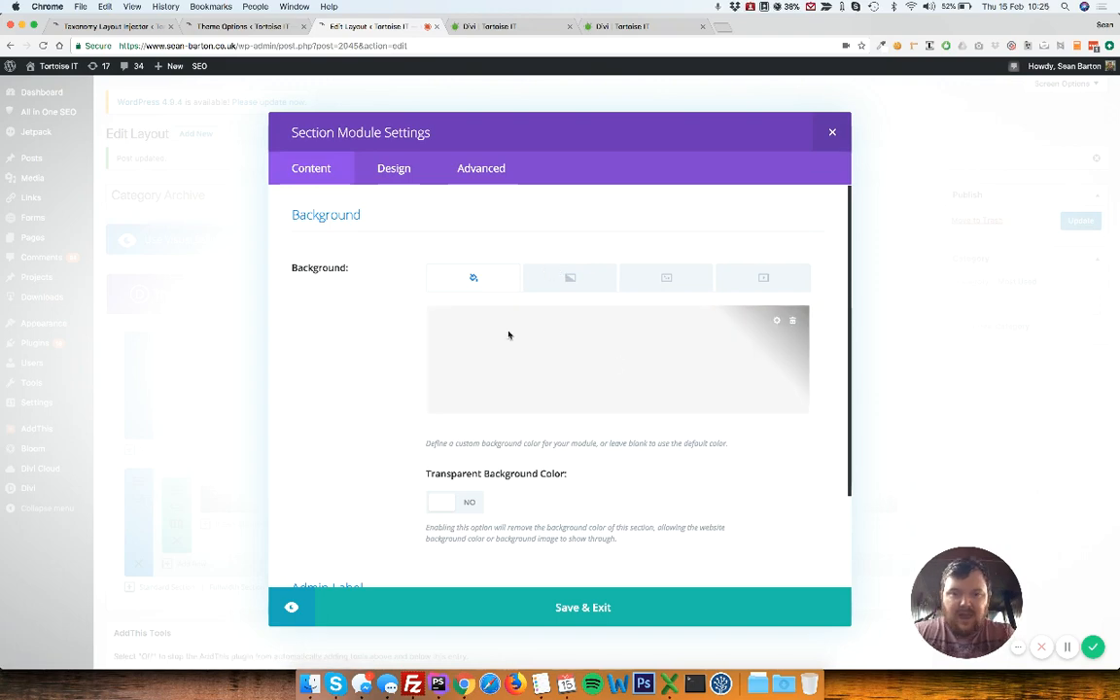
click(577, 607)
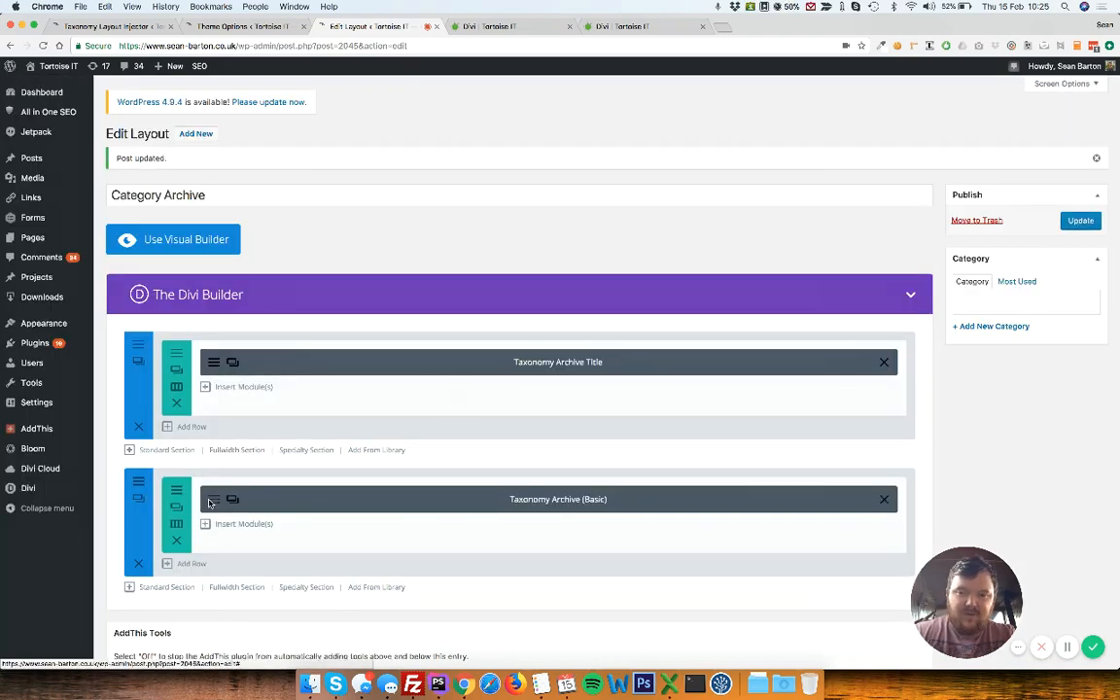
- Give the row containing the Taxonomy Archive (Basic) module a white background
click(209, 504)
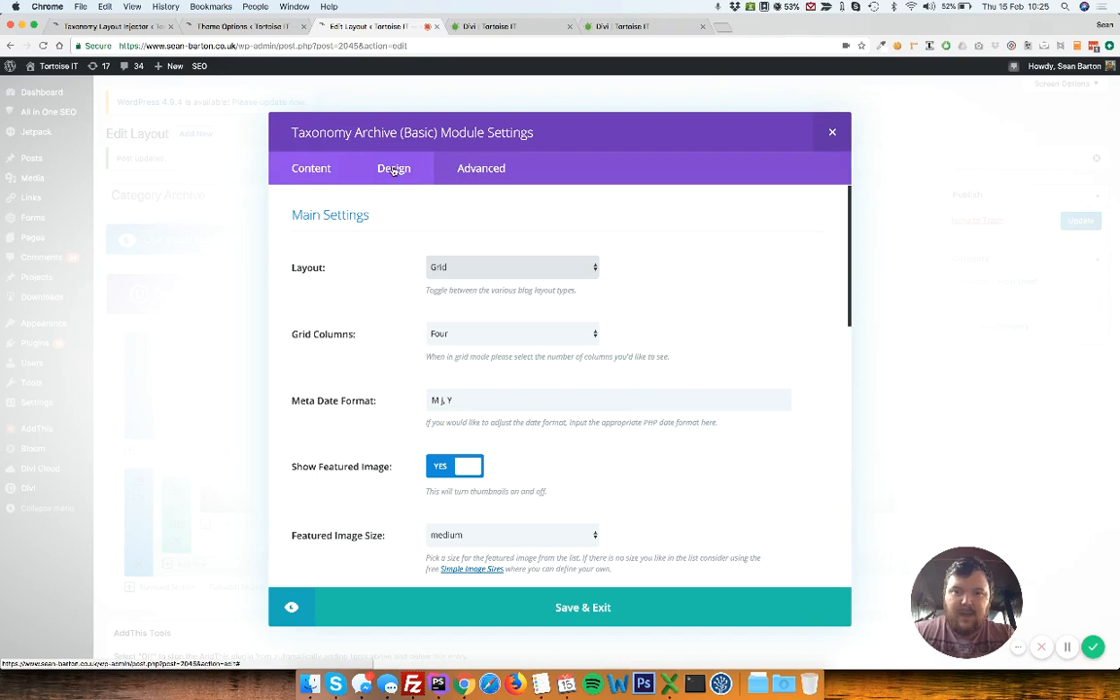
click(831, 132)
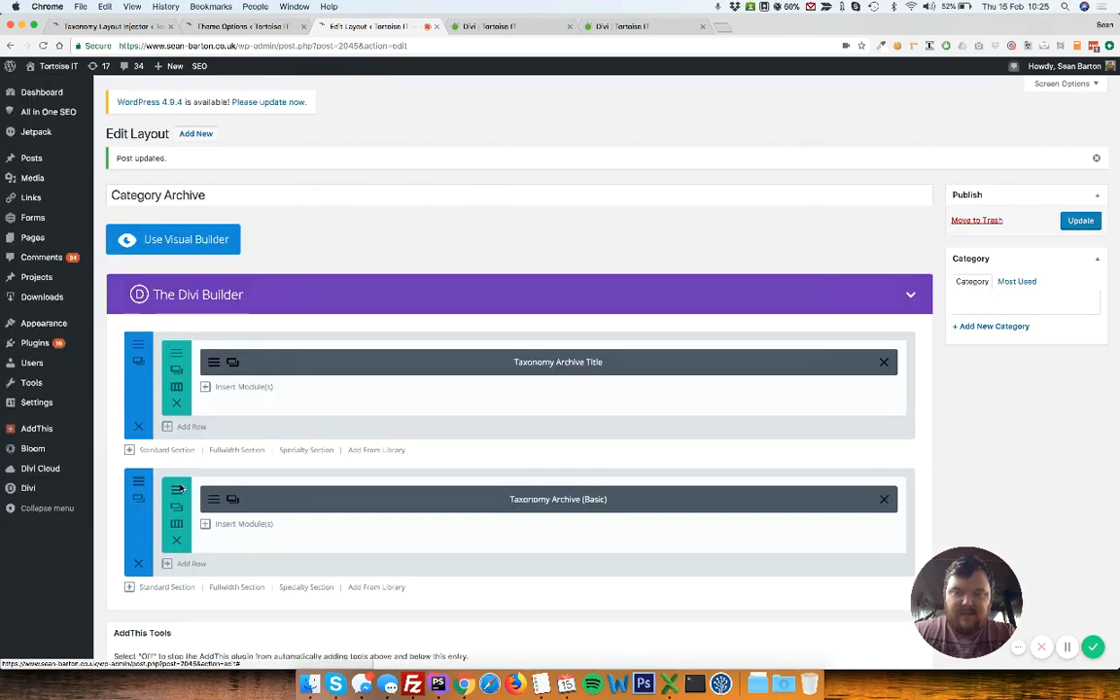
click(178, 489)
click(381, 172)
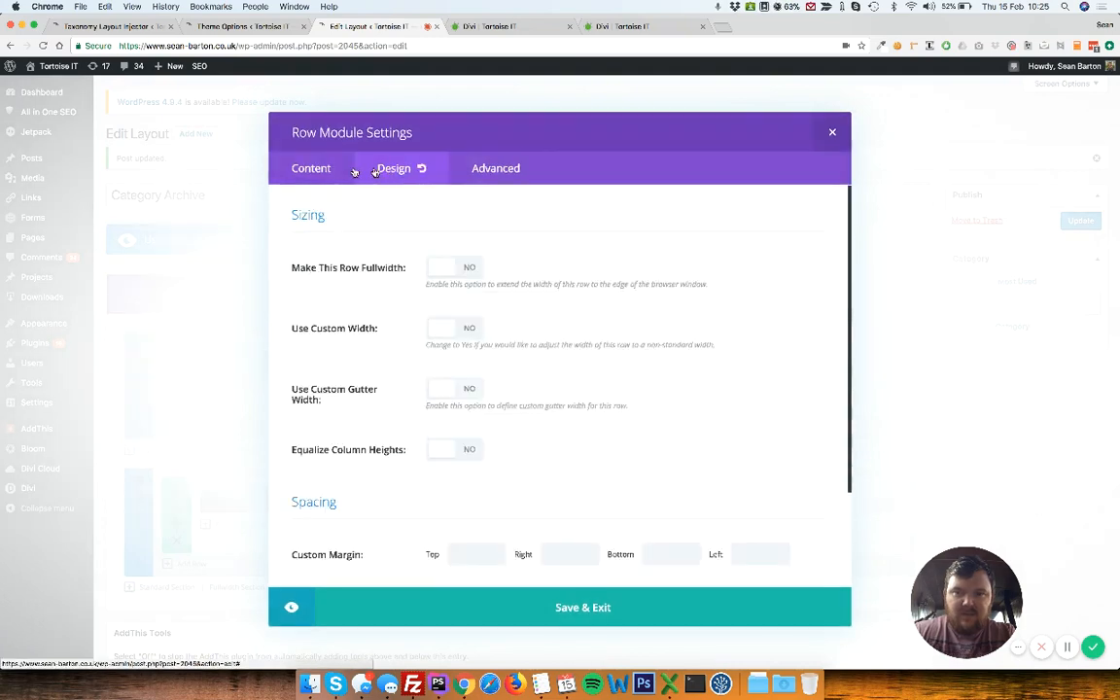
click(323, 168)
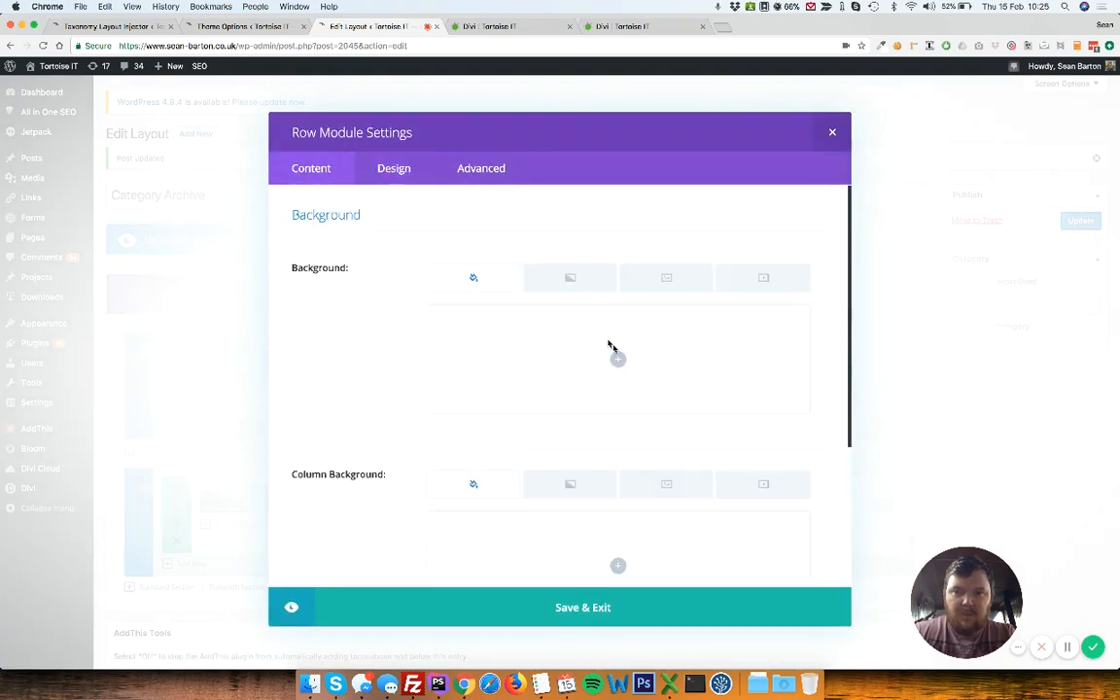
click(617, 357)
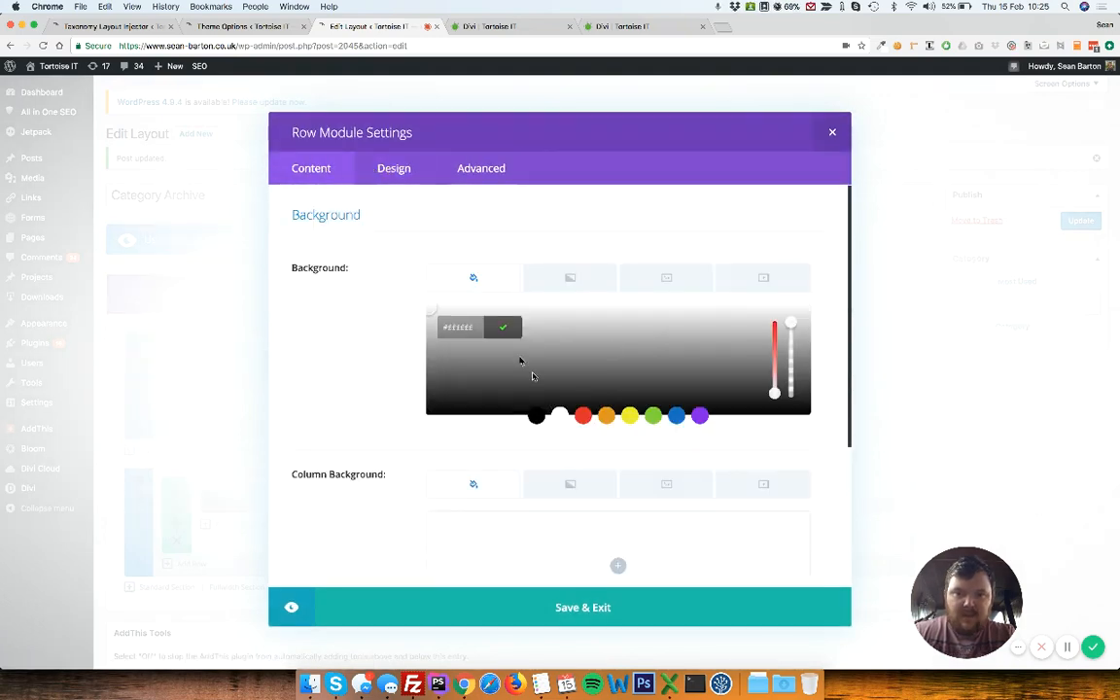
click(503, 327)
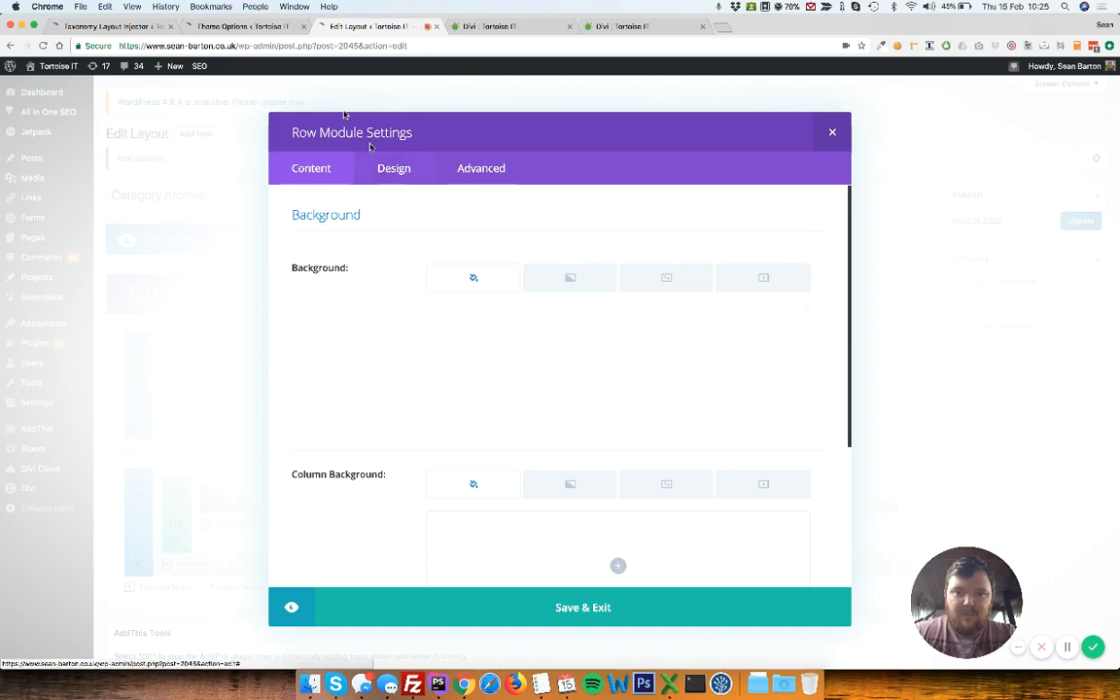
- Set the post grid row's custom padding to 30px on all four sides, save the row and update the Category Archive layout
click(394, 168)
scroll(363, 363, down, 2)
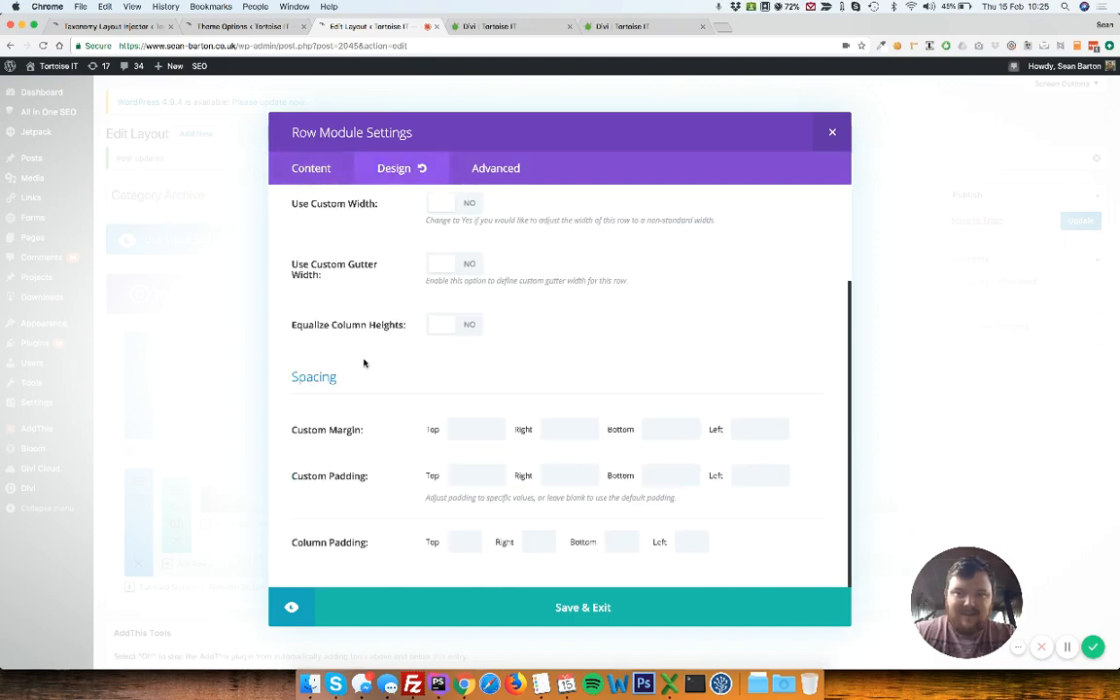
click(477, 474)
text(30px)
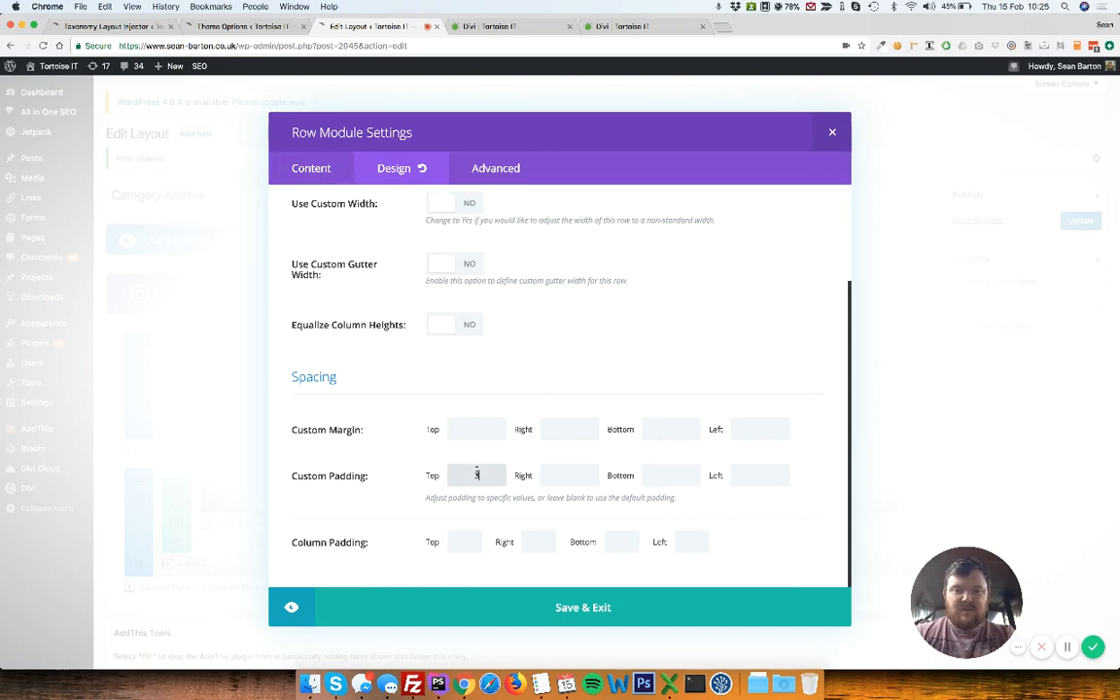
key(Tab)
key(Tab)
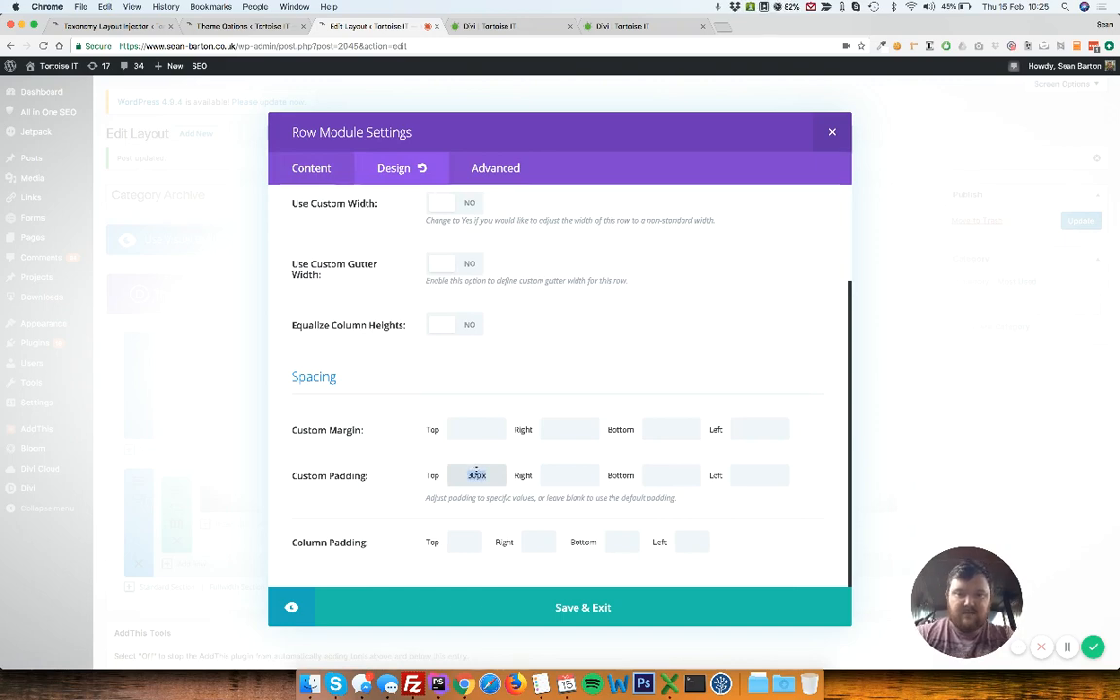
text(30px)
key(Tab)
text(30px)
key(shift+Tab)
key(shift+Tab)
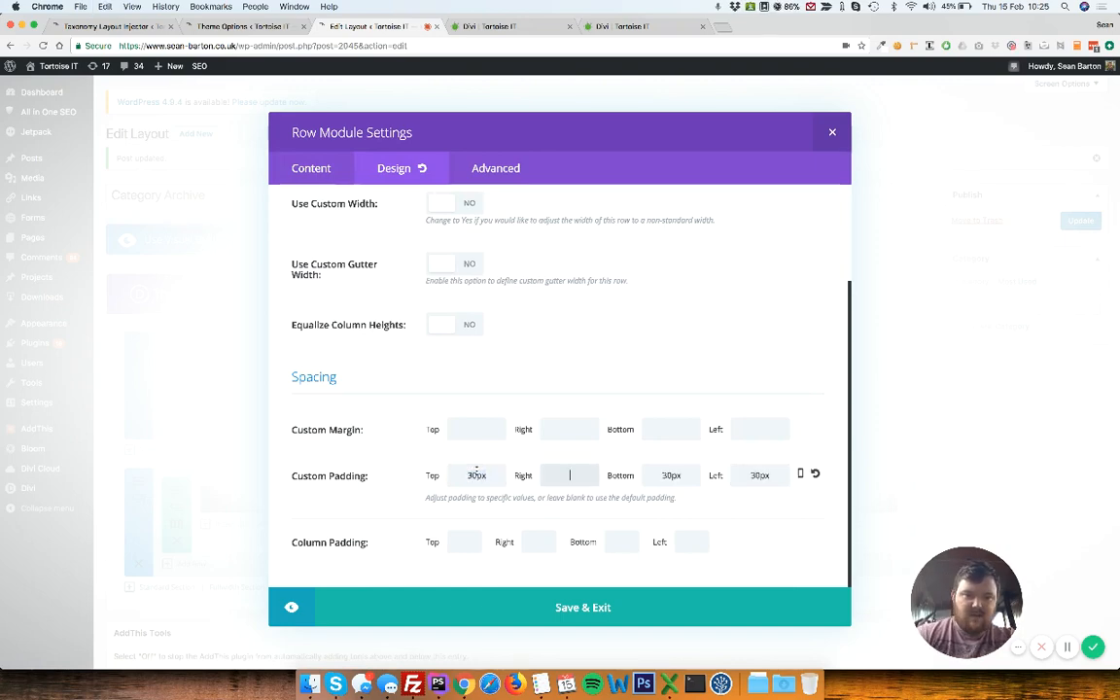
text(30px)
key(Tab)
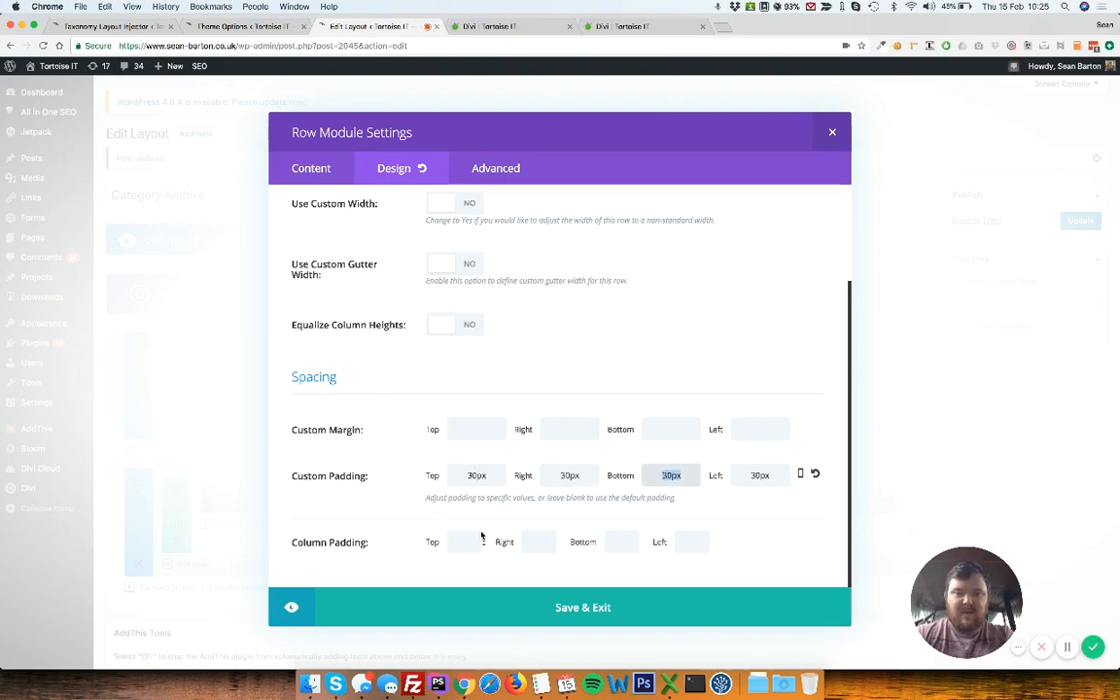
click(533, 607)
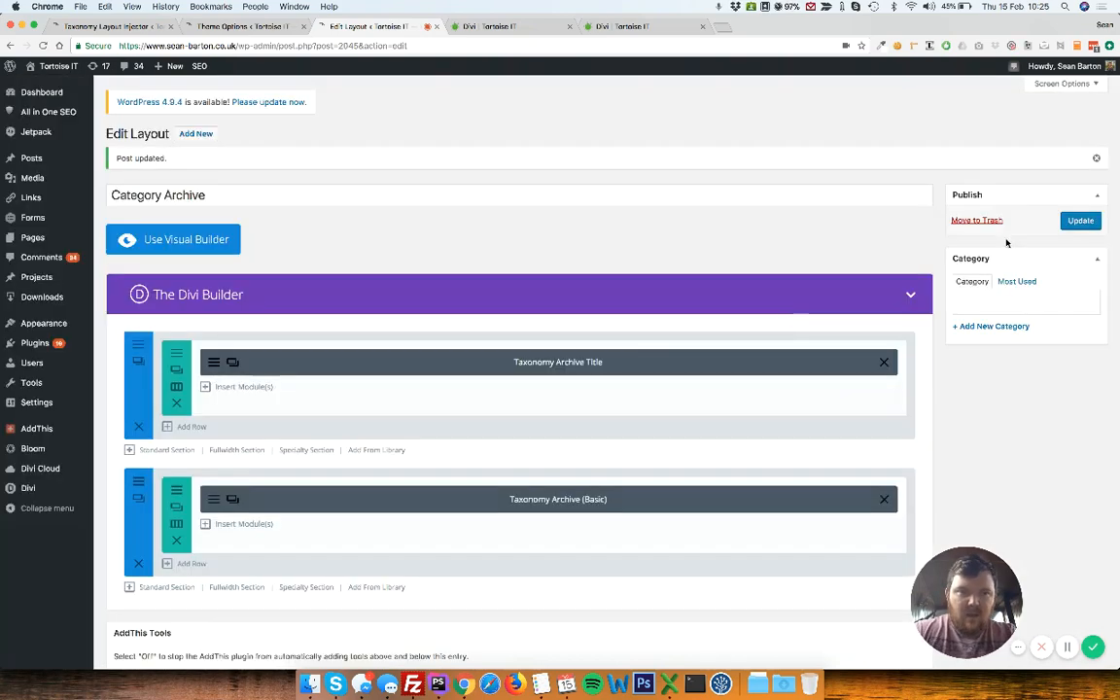
click(1081, 219)
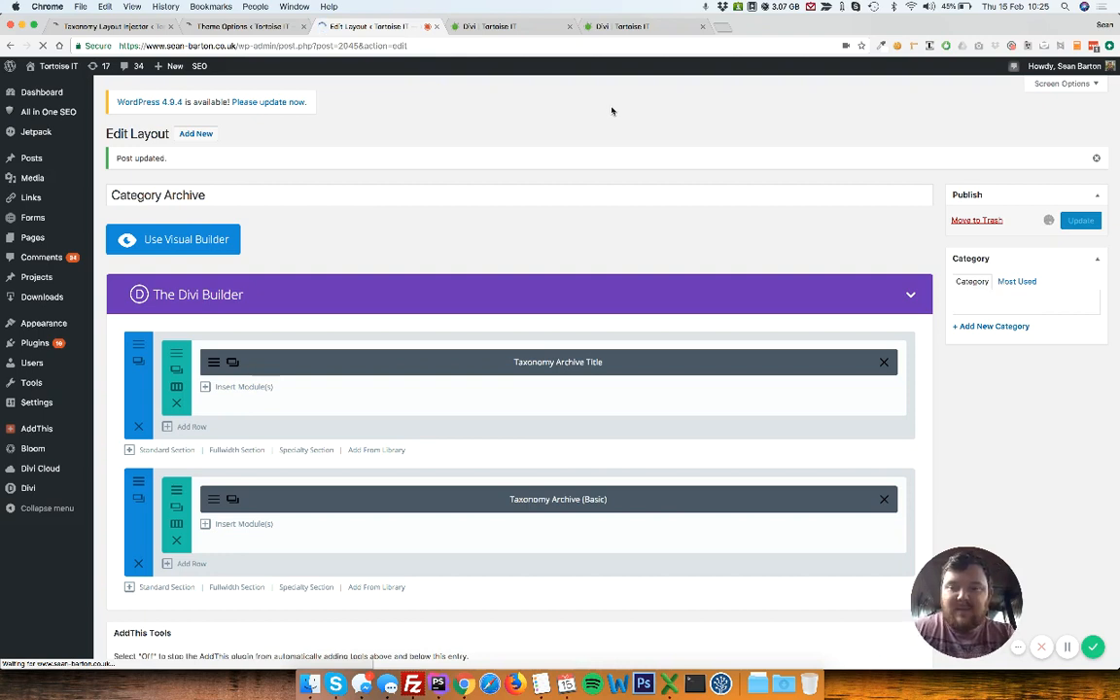
- Reload the live Divi category page and examine the post grid's background and padding down the page and back up
click(623, 26)
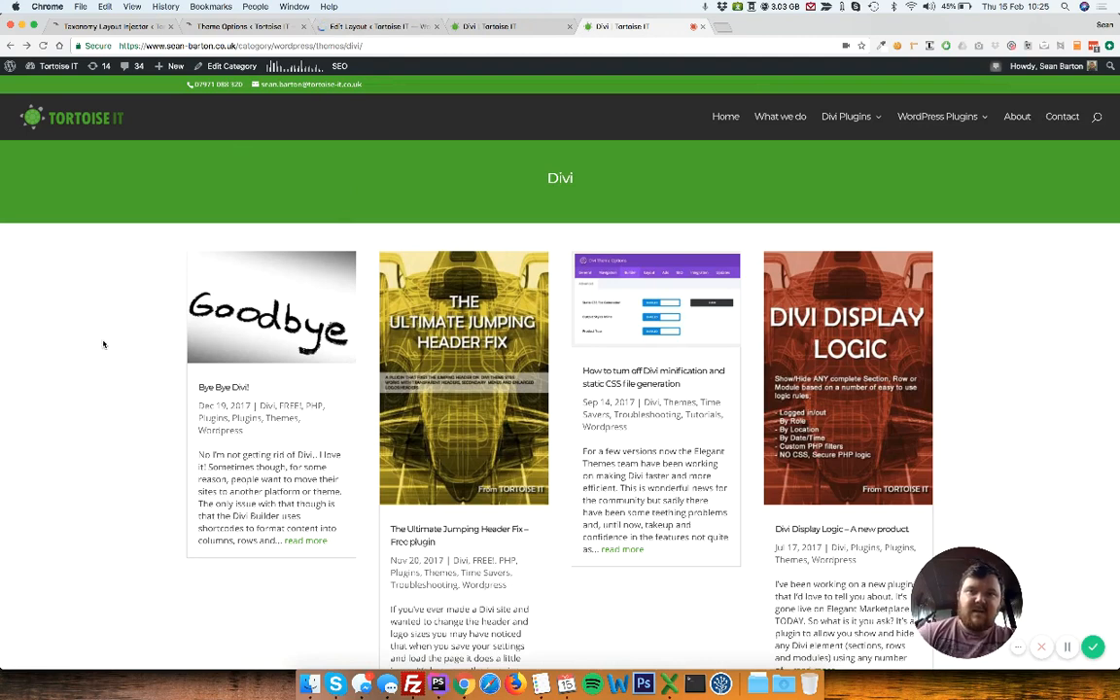
key(super+r)
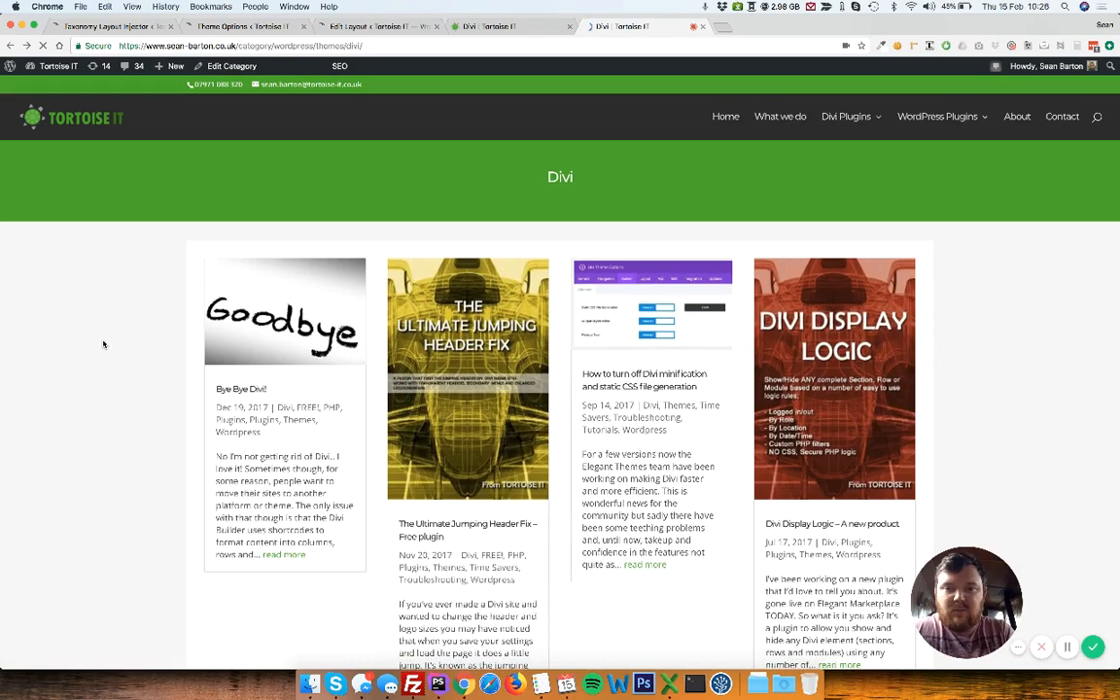
scroll(105, 344, down, 5)
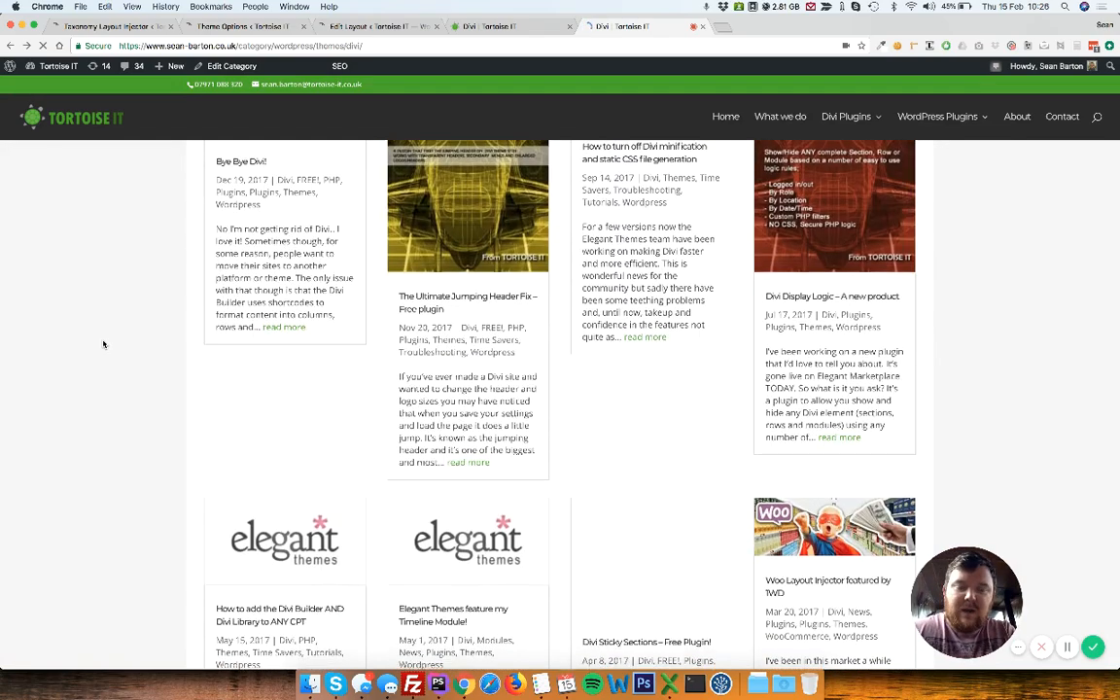
scroll(104, 344, down, 15)
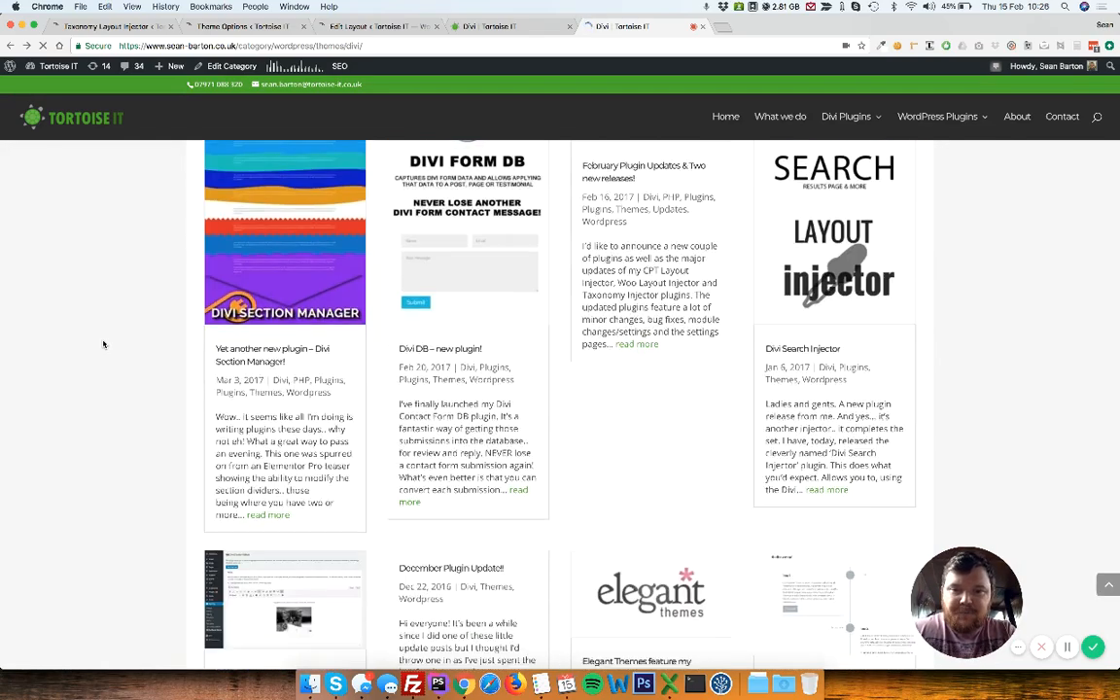
scroll(104, 345, down, 10)
scroll(104, 344, up, 20)
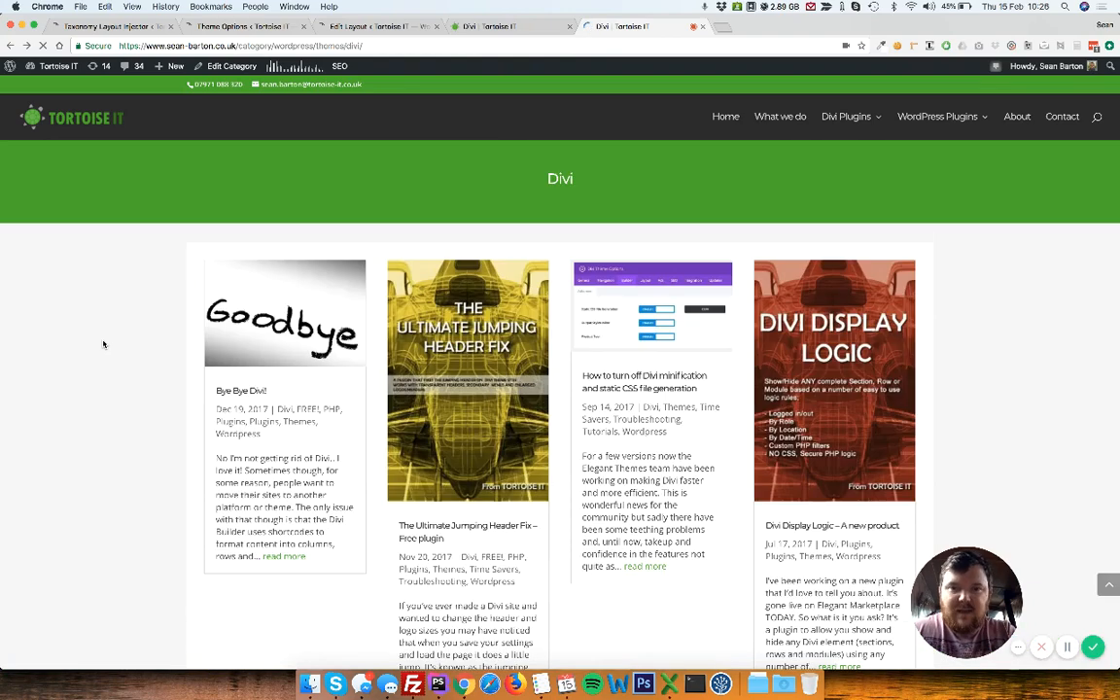
- In the Category Archive layout editor, enable a custom width of 80% for the post grid row and save the row settings
click(387, 27)
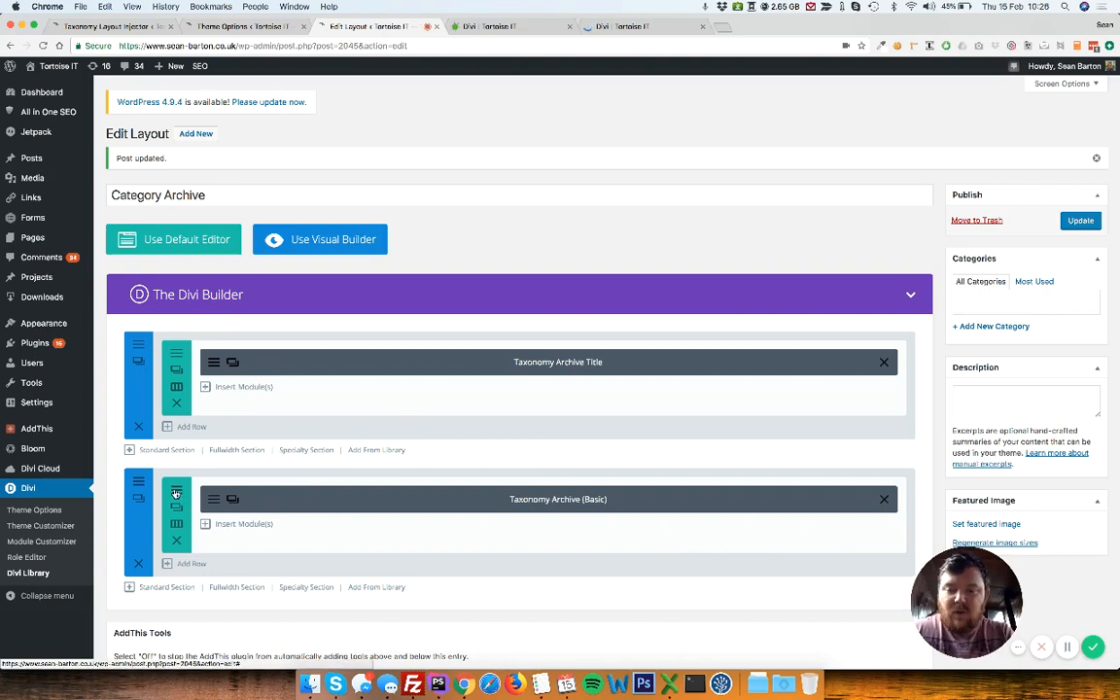
click(175, 494)
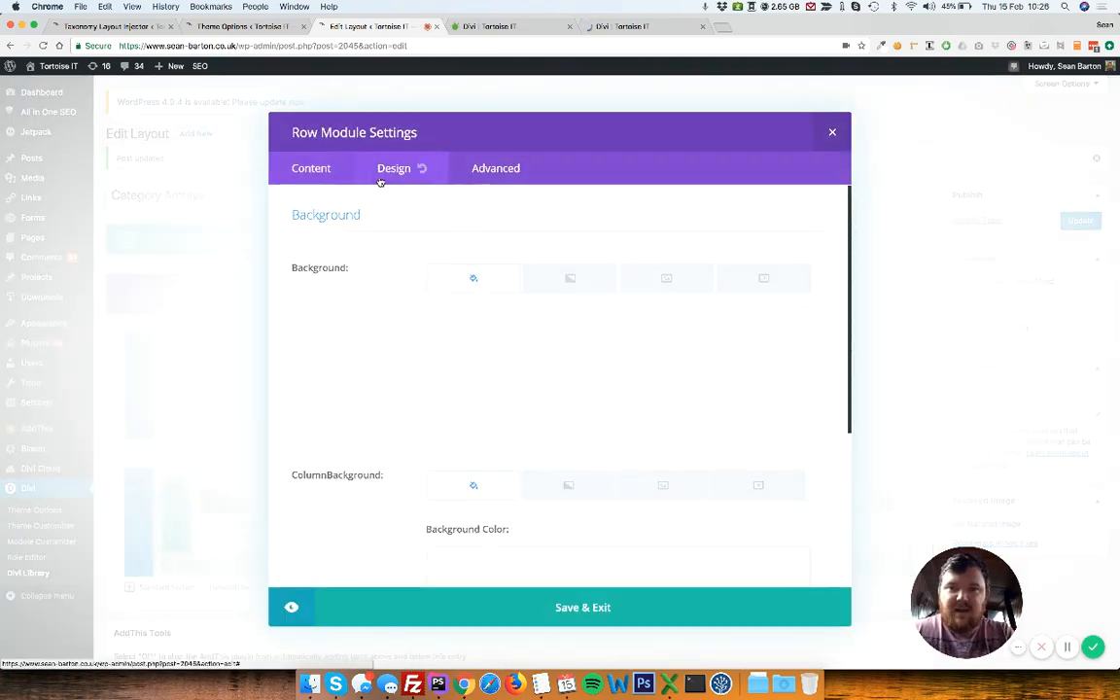
click(380, 180)
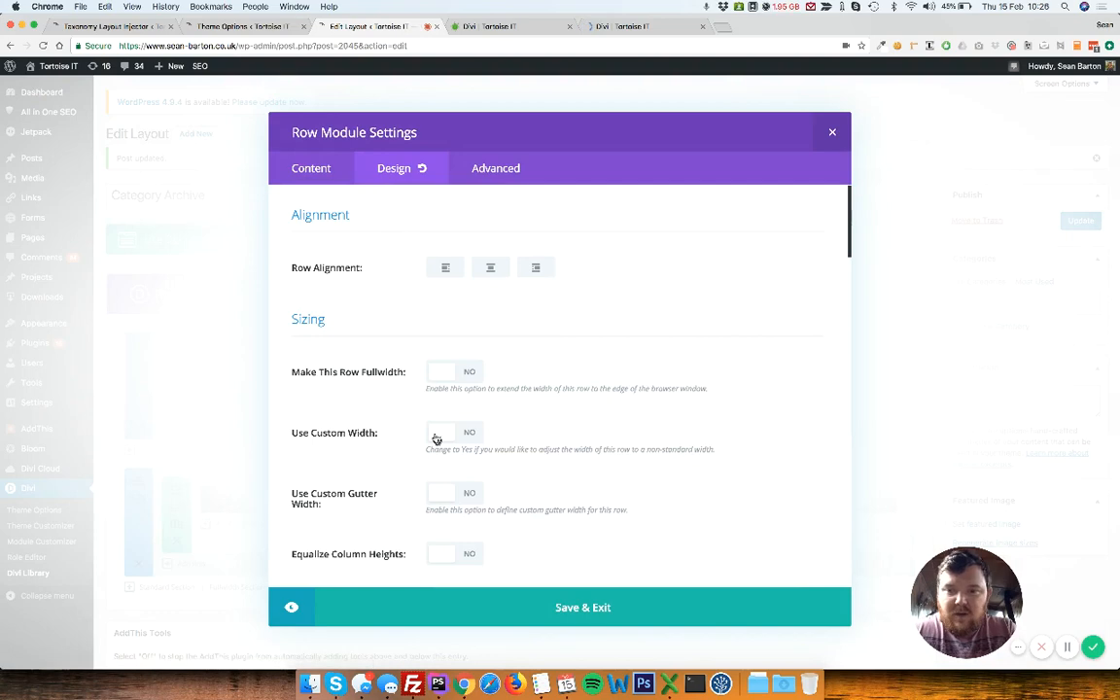
click(438, 437)
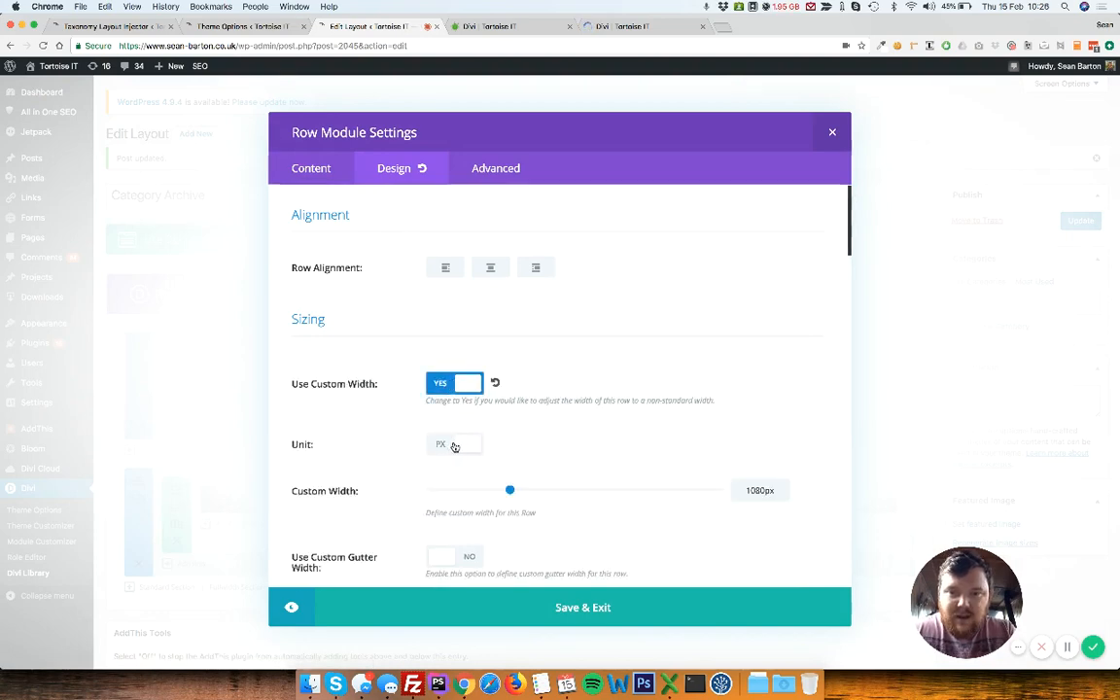
click(454, 447)
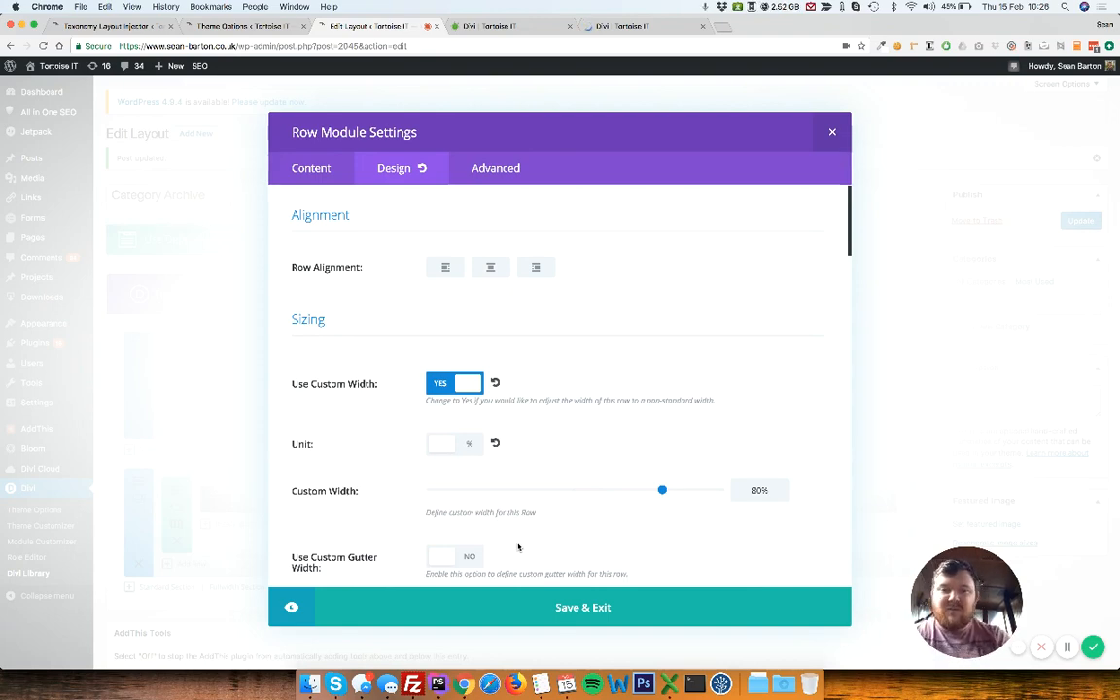
click(525, 610)
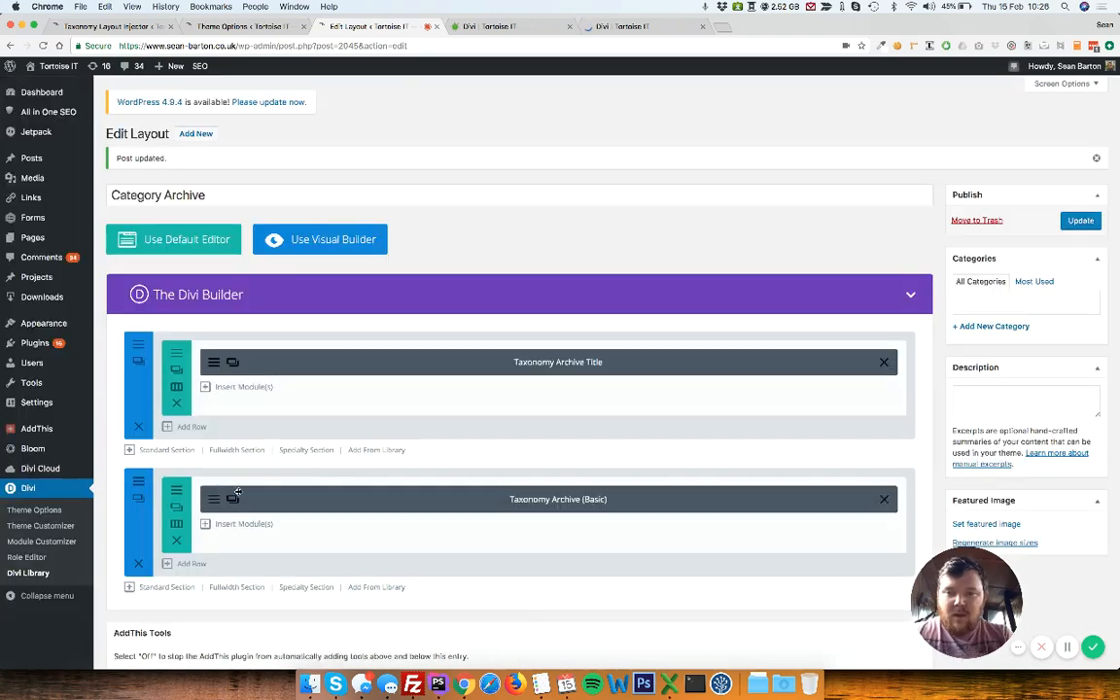
- Set the post grid row's custom padding to 40px on all four sides, save the row and update the layout
click(177, 494)
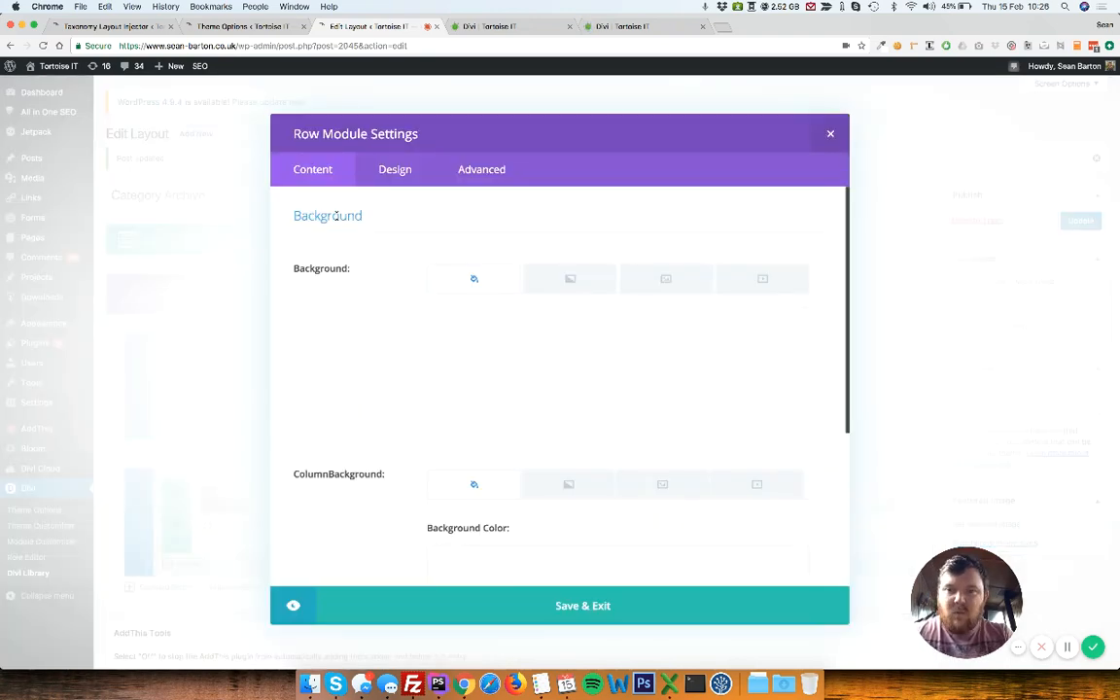
click(384, 171)
scroll(414, 377, down, 5)
scroll(414, 376, down, 3)
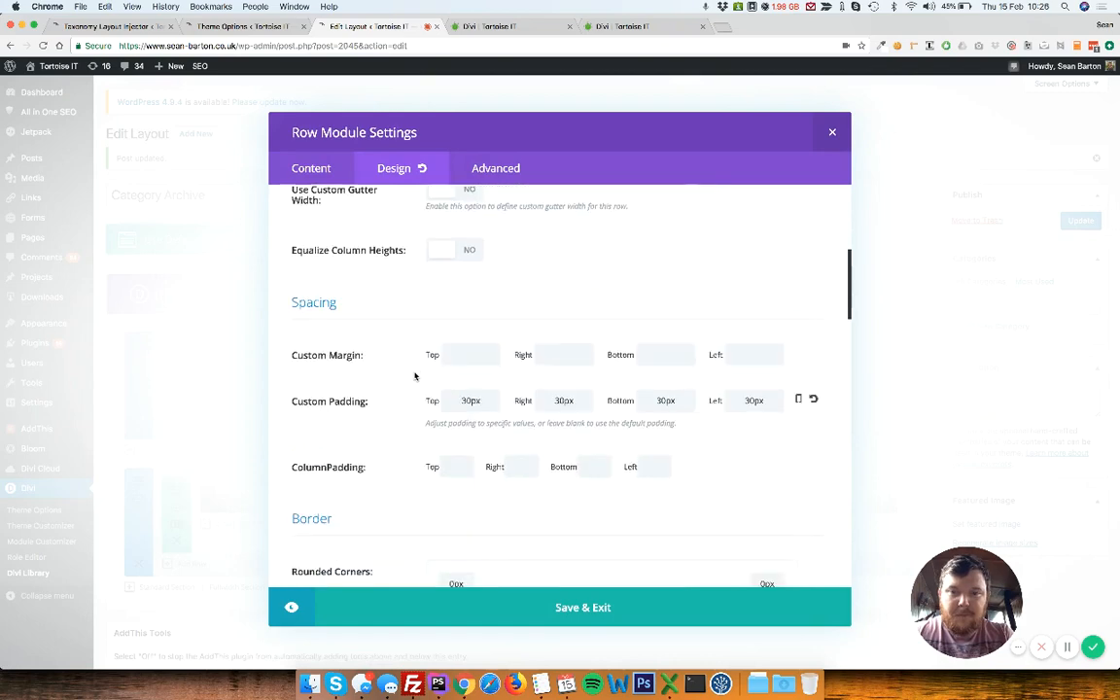
click(470, 400)
text(4)
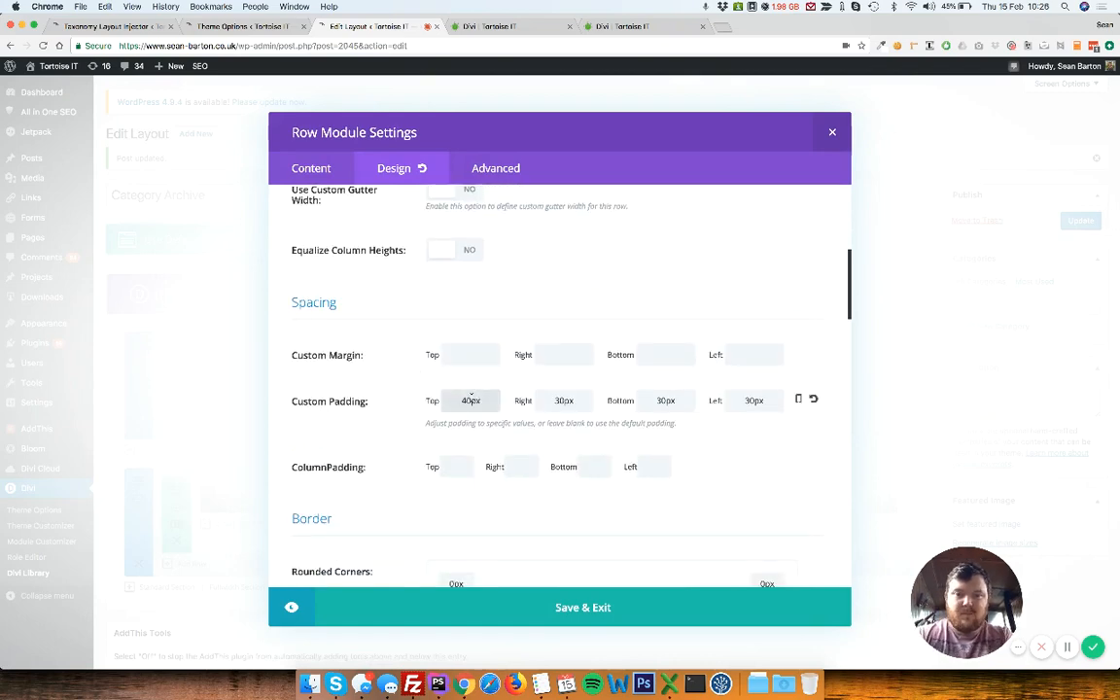
key(super+a)
key(super+c)
key(Tab)
key(super+v)
key(Tab)
key(super+v)
key(Tab)
key(super+v)
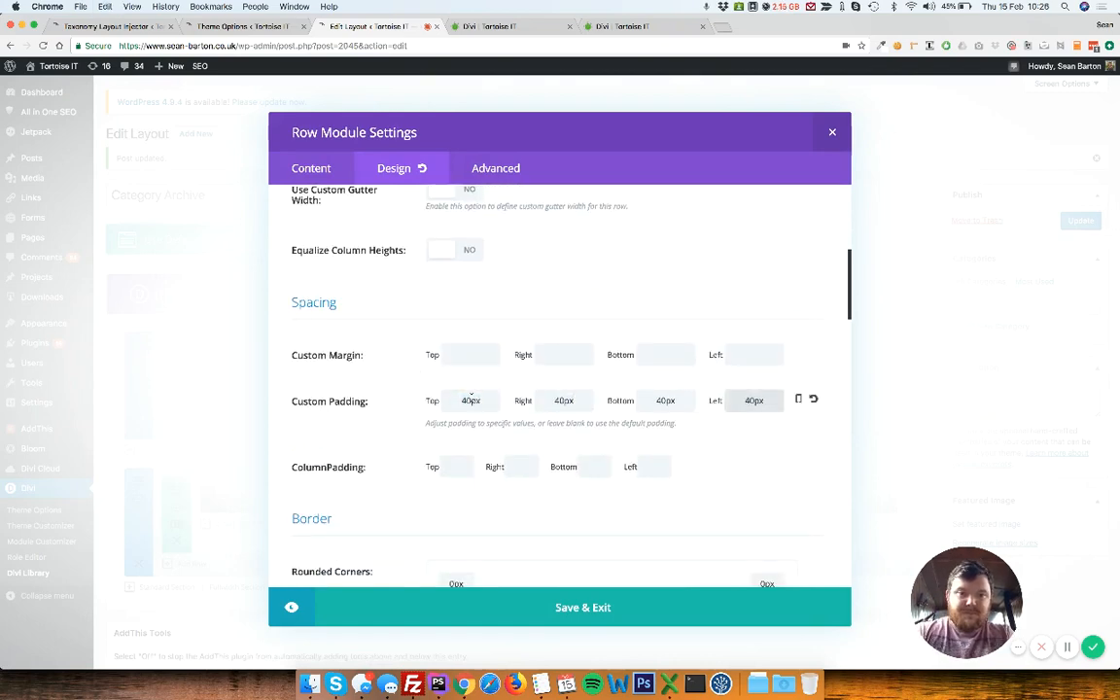
click(526, 605)
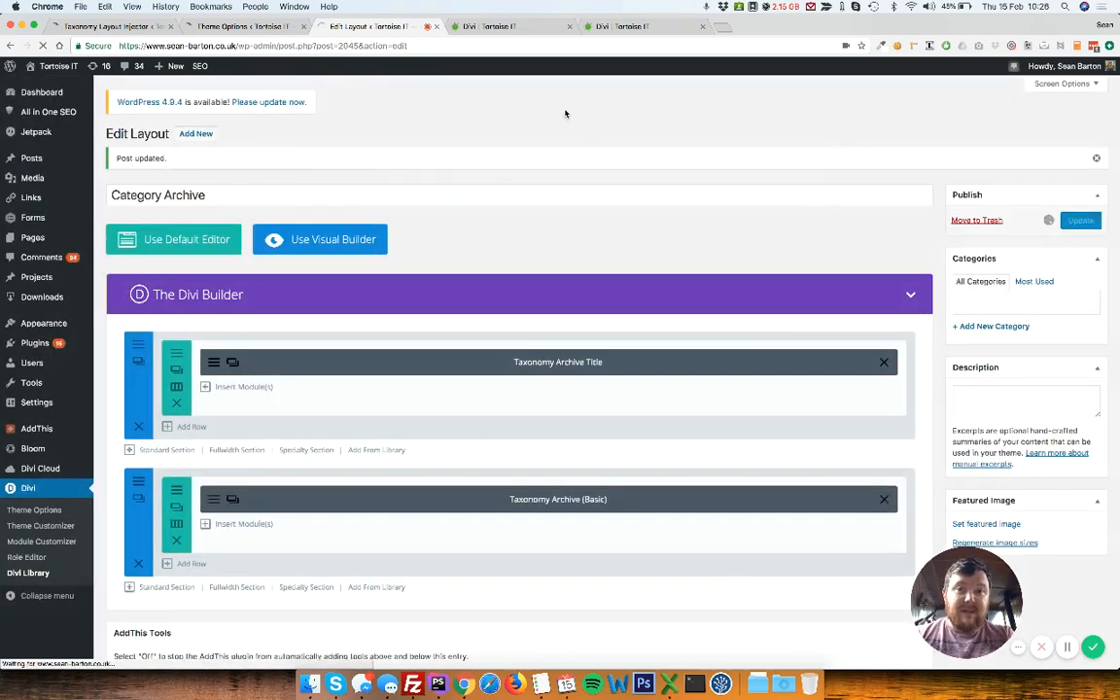
- Reload the live Divi category page to check the post grid row's new width and padding
click(604, 25)
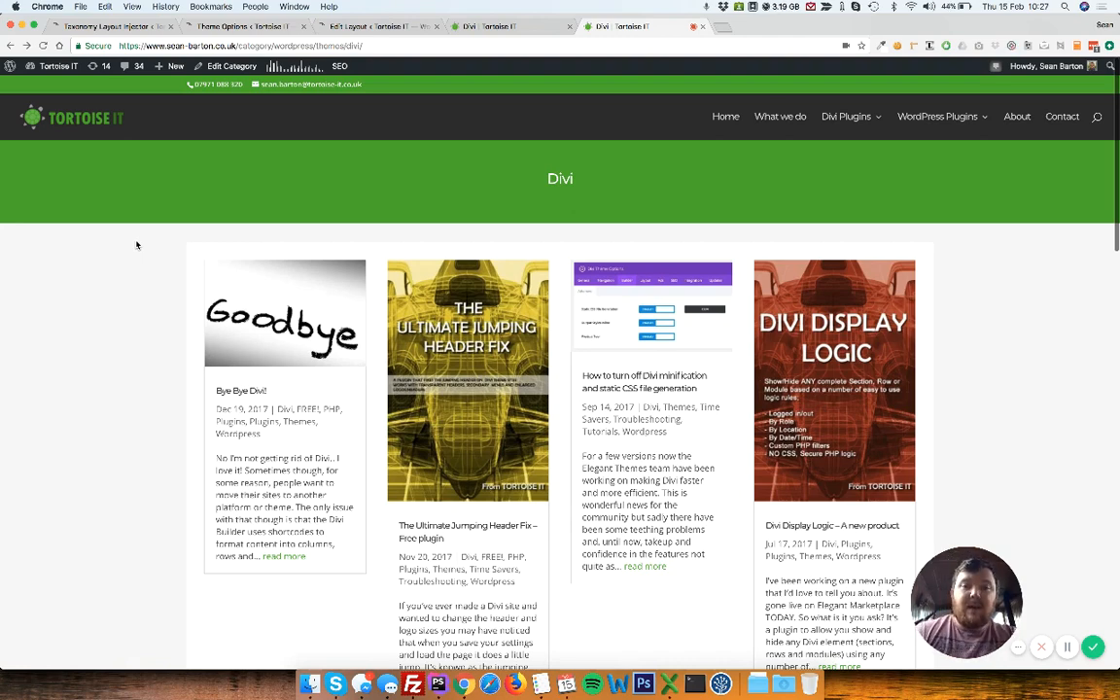
key(super+r)
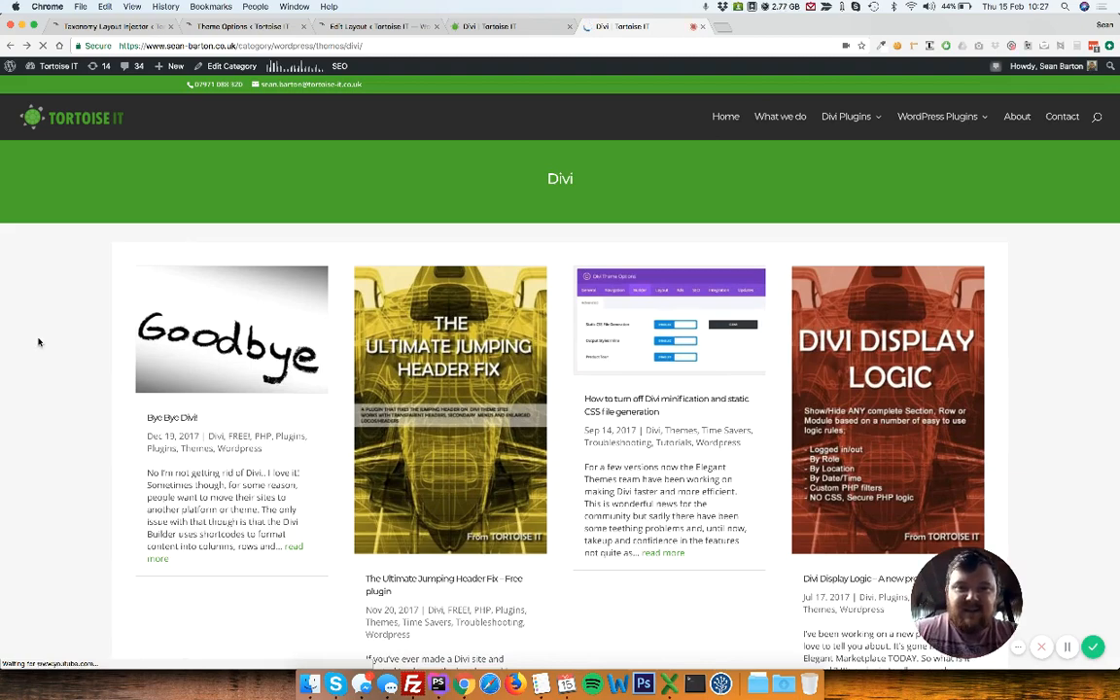
- Examine the widened, padded post grid down to the footer of the live Divi category page and back up
scroll(39, 342, down, 3)
scroll(38, 342, up, 1)
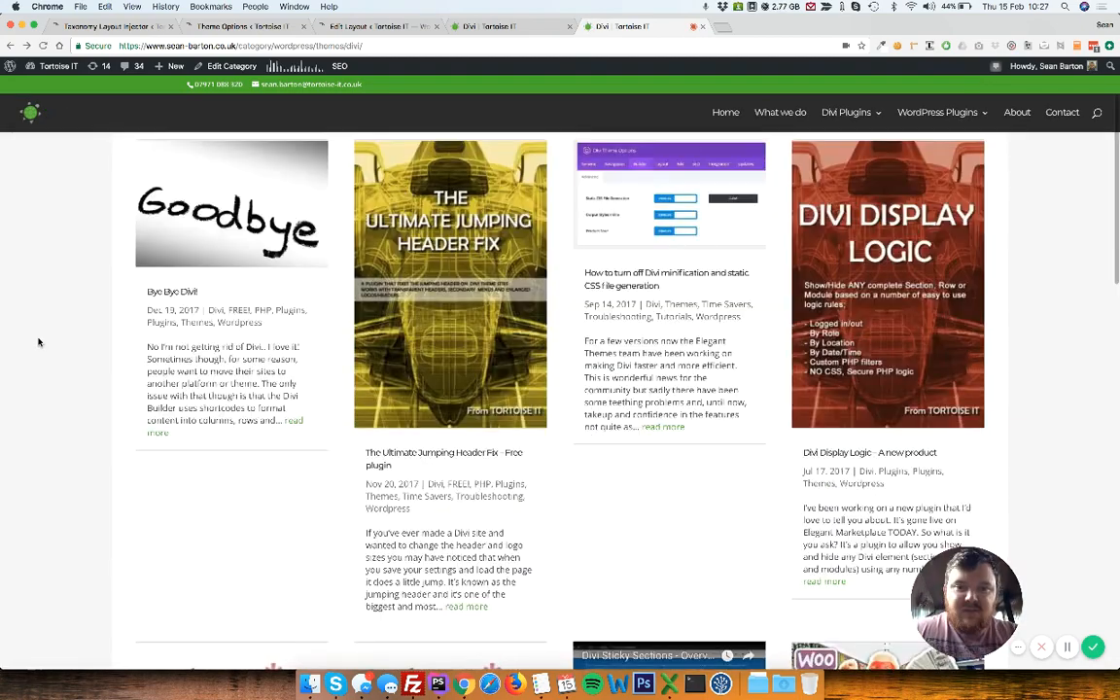
scroll(39, 342, down, 1)
scroll(39, 342, up, 4)
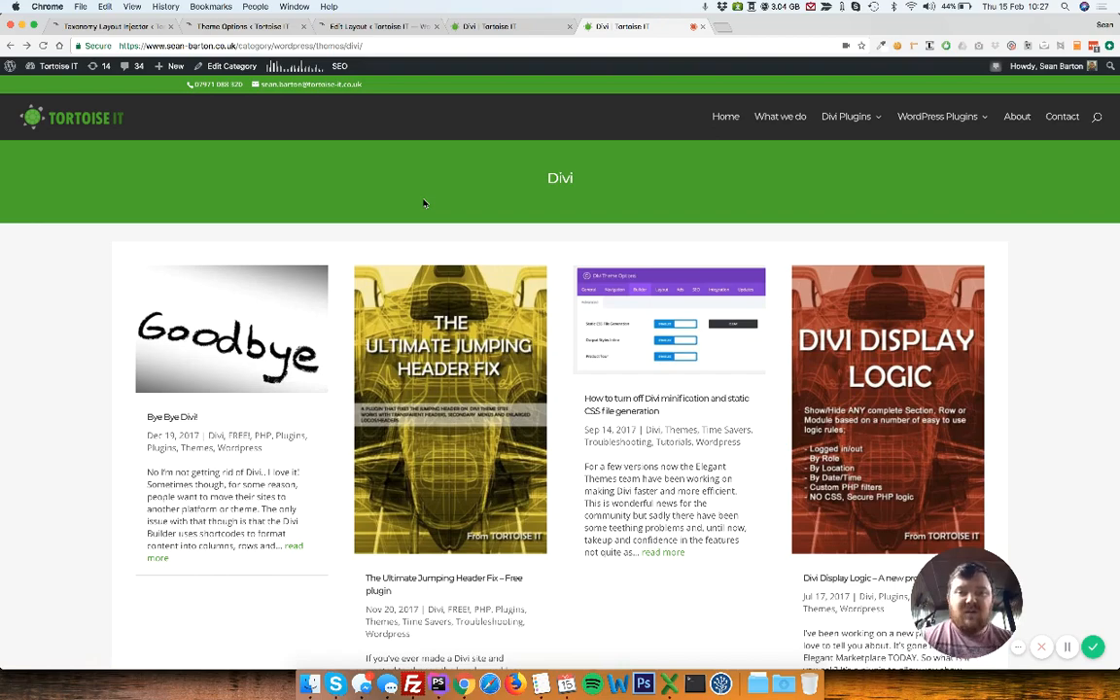
scroll(175, 236, down, 5)
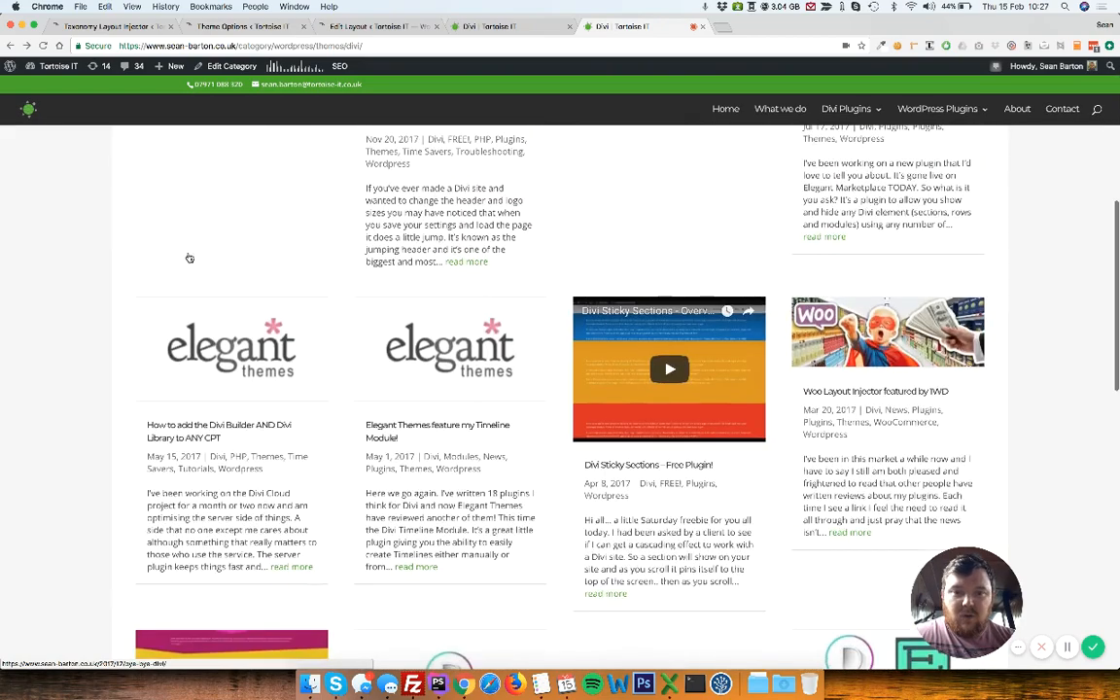
scroll(189, 258, down, 10)
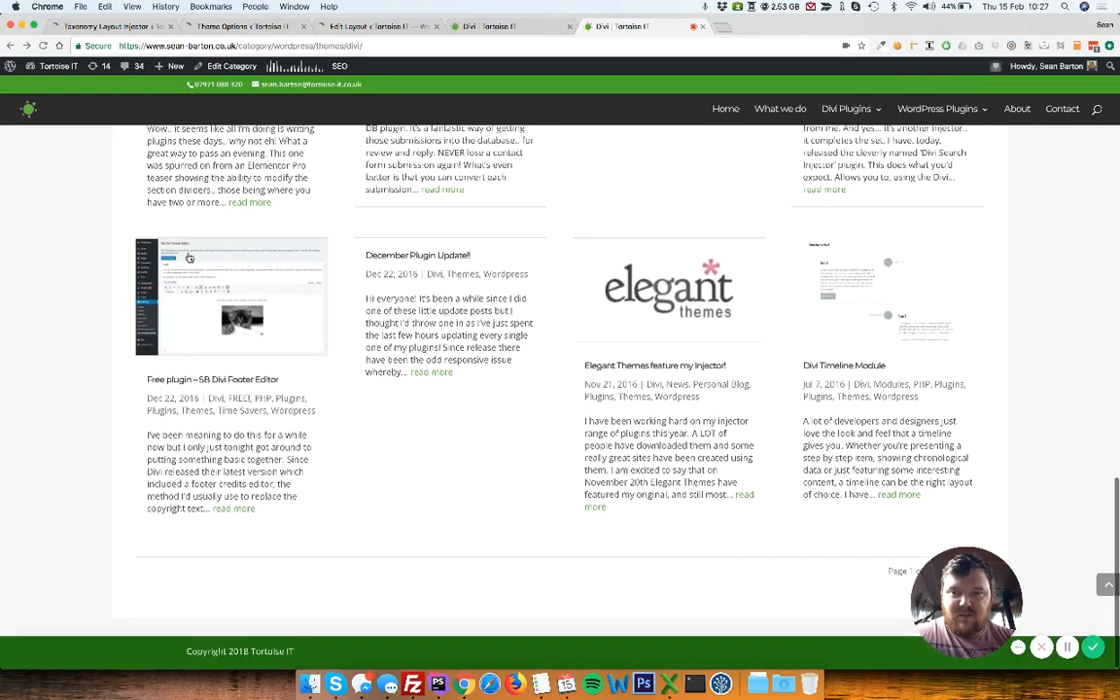
scroll(190, 258, up, 15)
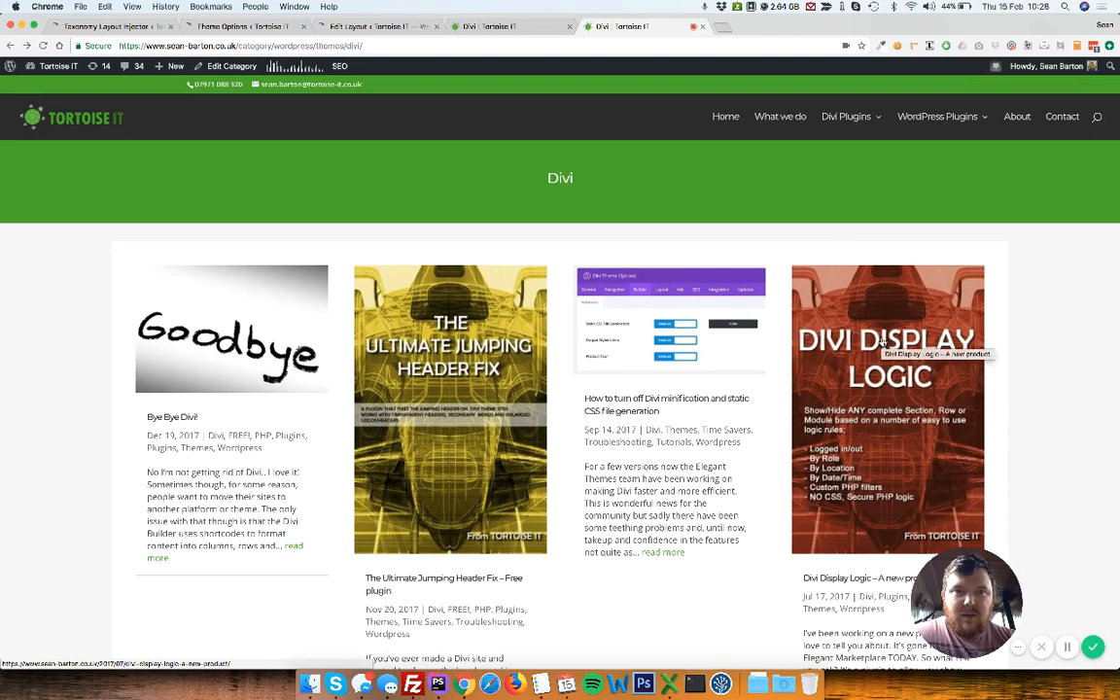
- In the Category Archive layout editor, change the Taxonomy Archive (Basic) row's column structure to 3/4 and 1/4
click(343, 27)
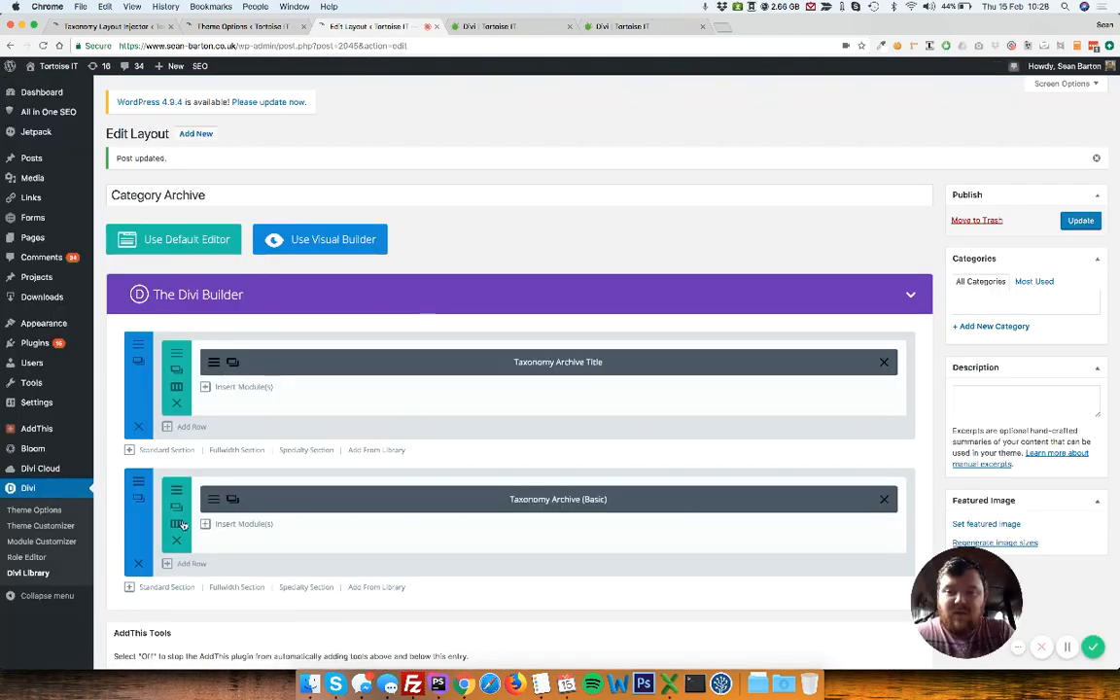
click(179, 524)
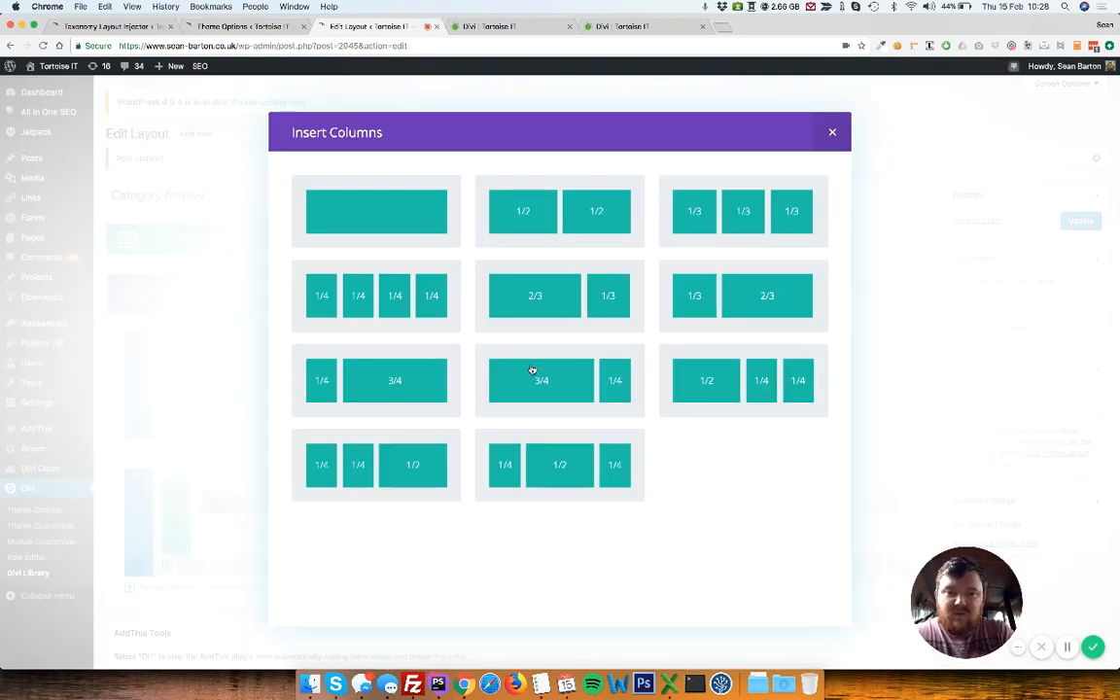
click(562, 370)
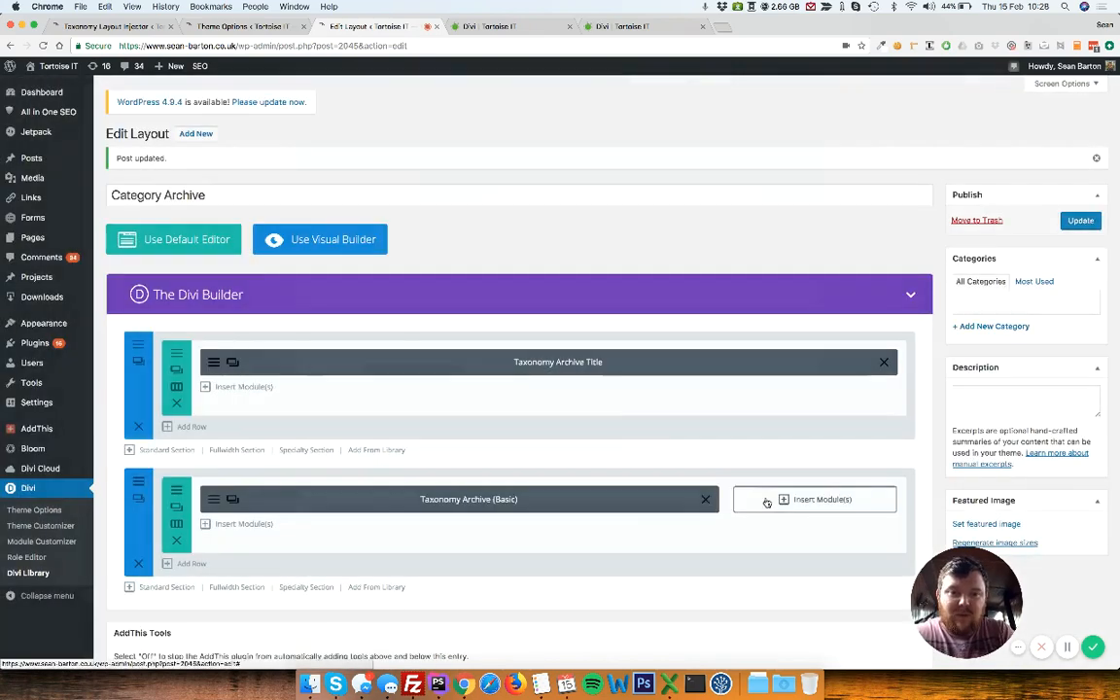
- Insert a Sidebar module with the Sidebar widget area into the row's empty 1/4 column and save it
click(767, 501)
scroll(516, 409, down, 5)
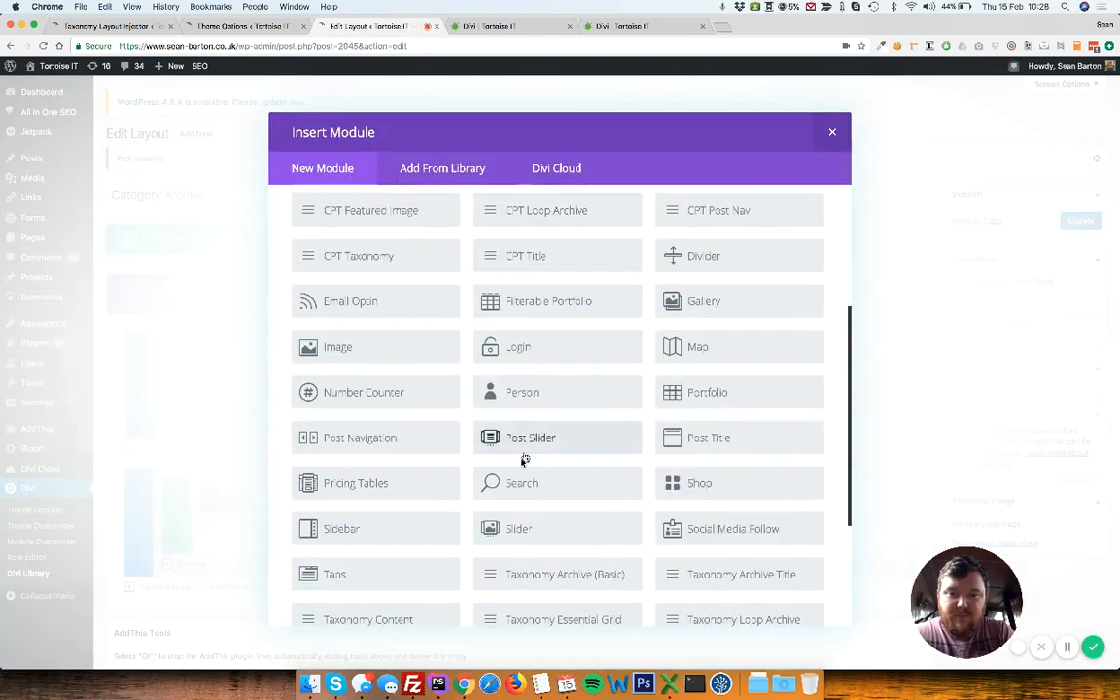
click(396, 531)
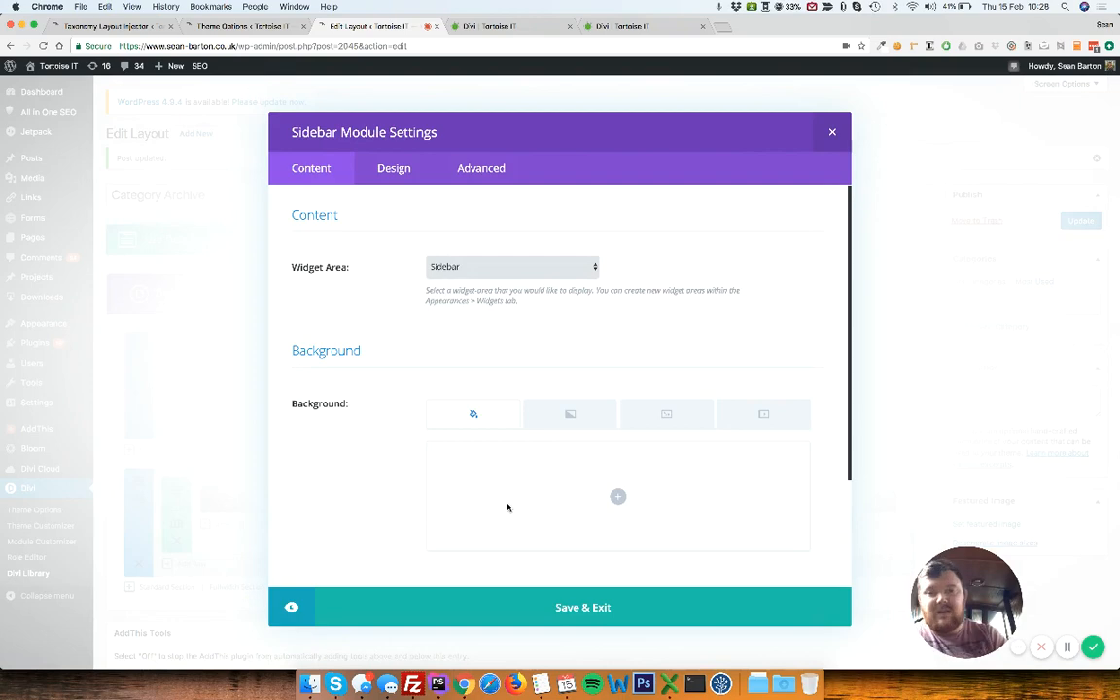
click(432, 266)
click(437, 268)
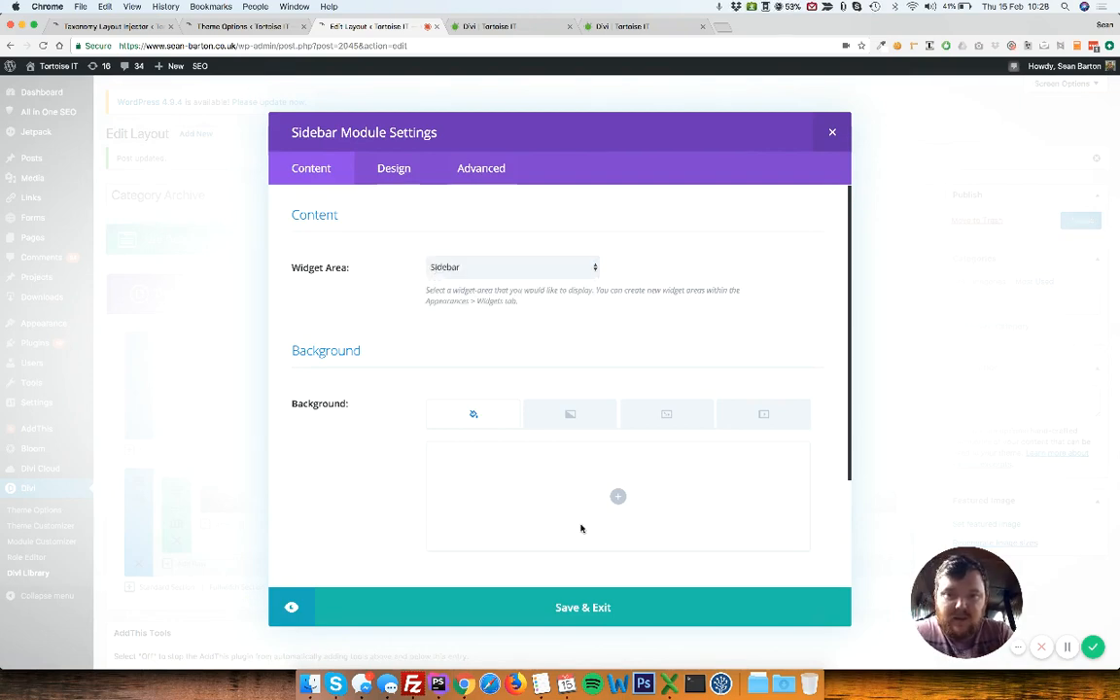
click(593, 604)
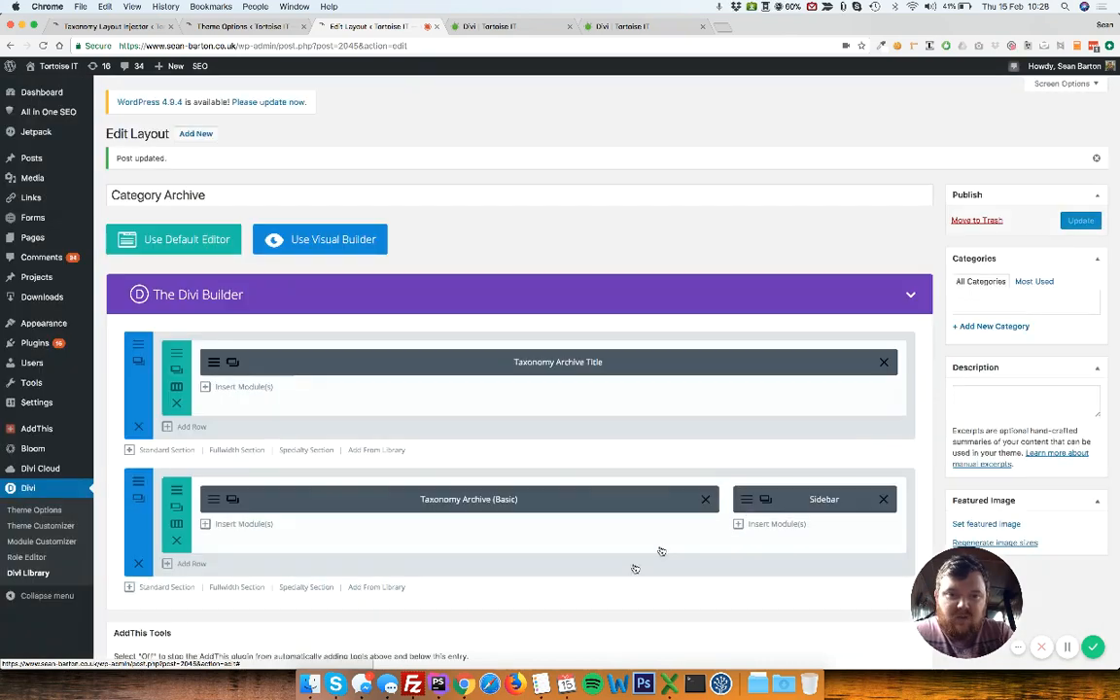
- Turn off the Sidebar module's border separator, set its orientation to Right, save the module and update the layout
click(749, 503)
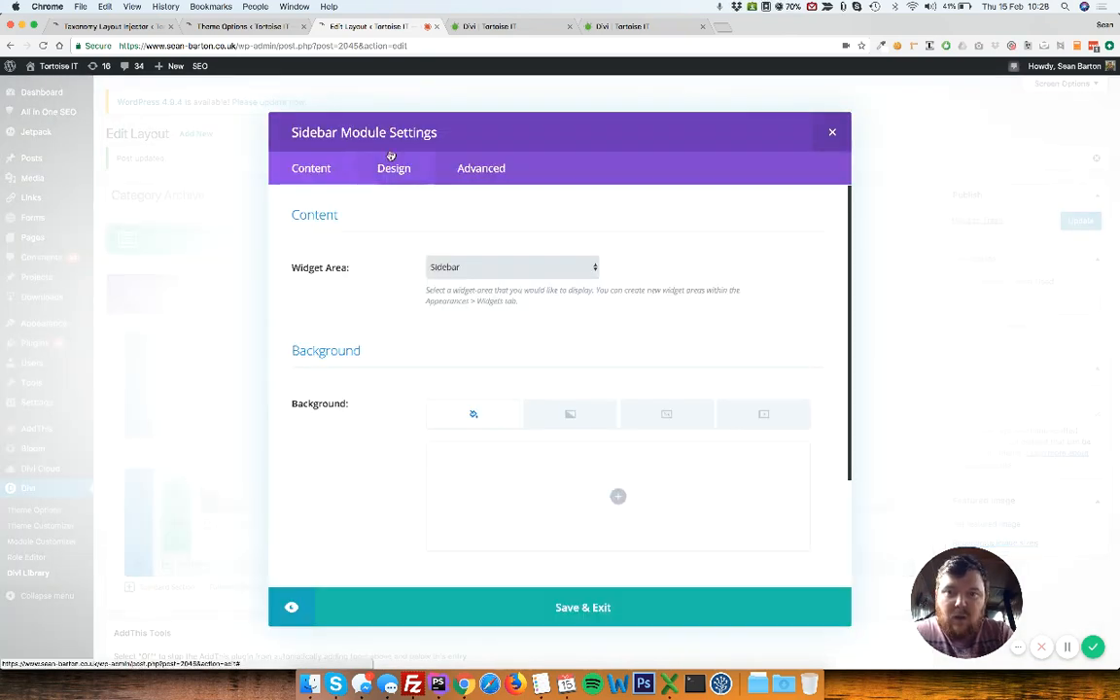
click(391, 157)
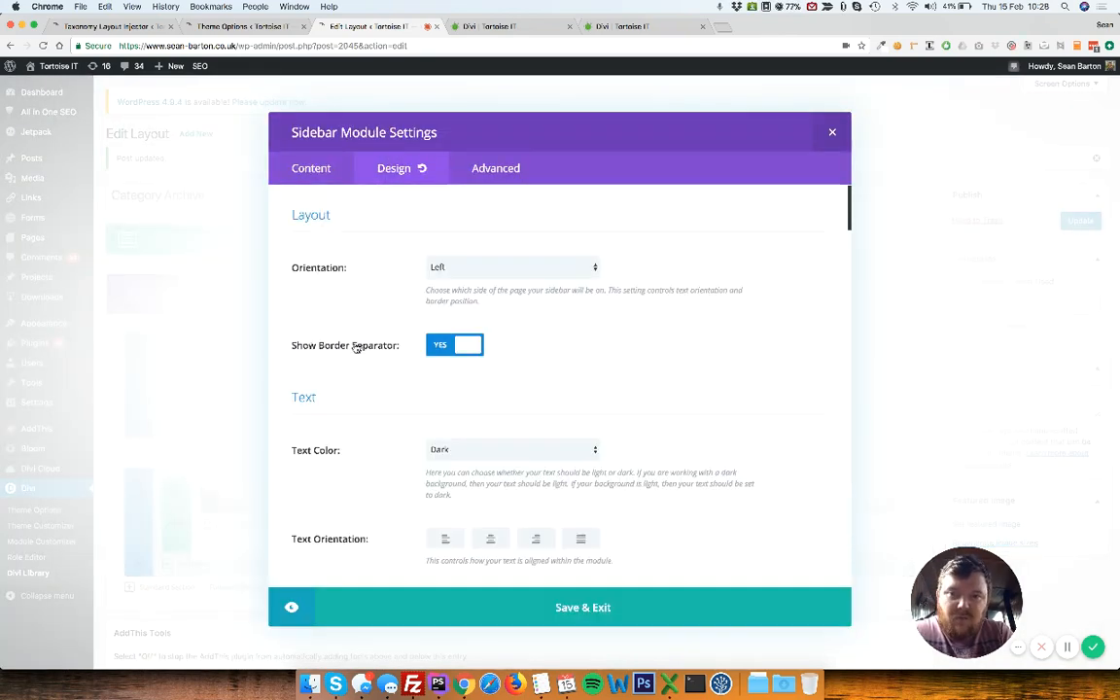
click(443, 347)
click(443, 267)
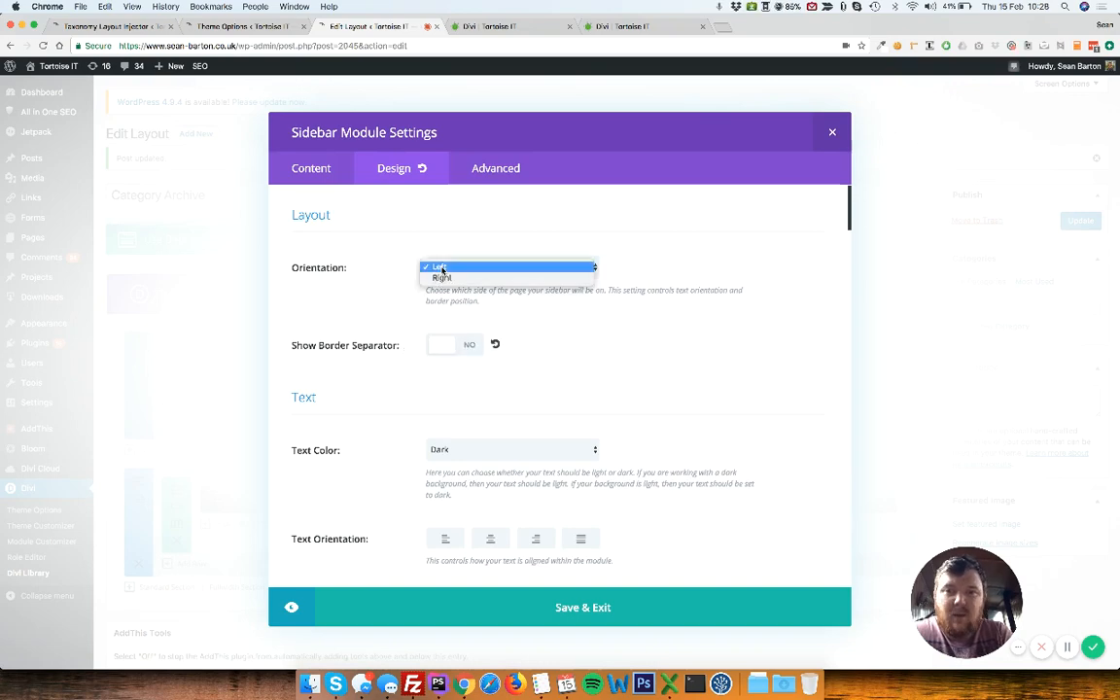
click(442, 279)
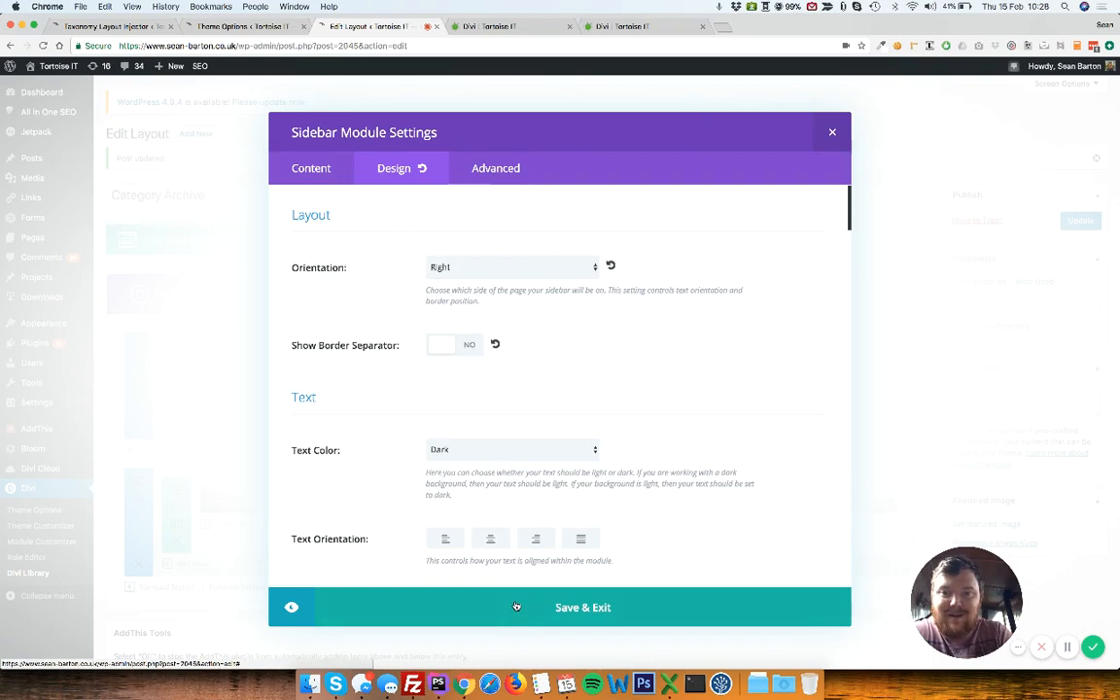
click(583, 607)
click(1081, 220)
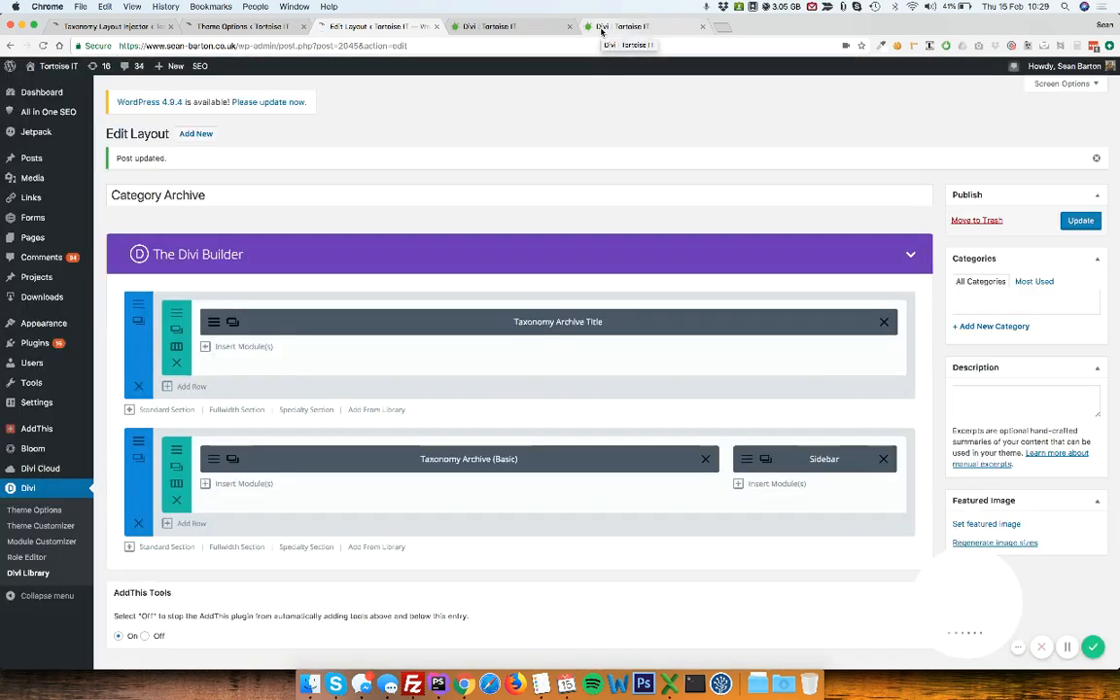
- Reload the live Divi category page and examine the new sidebar beside the post grid down the page and back up
click(602, 31)
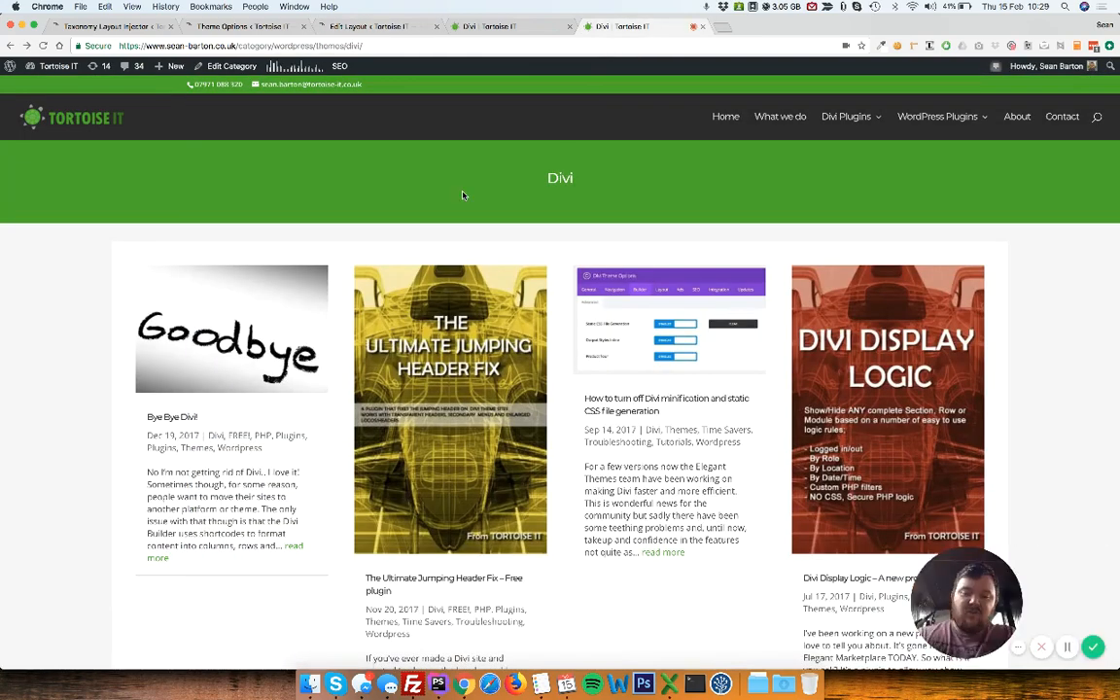
key(super+r)
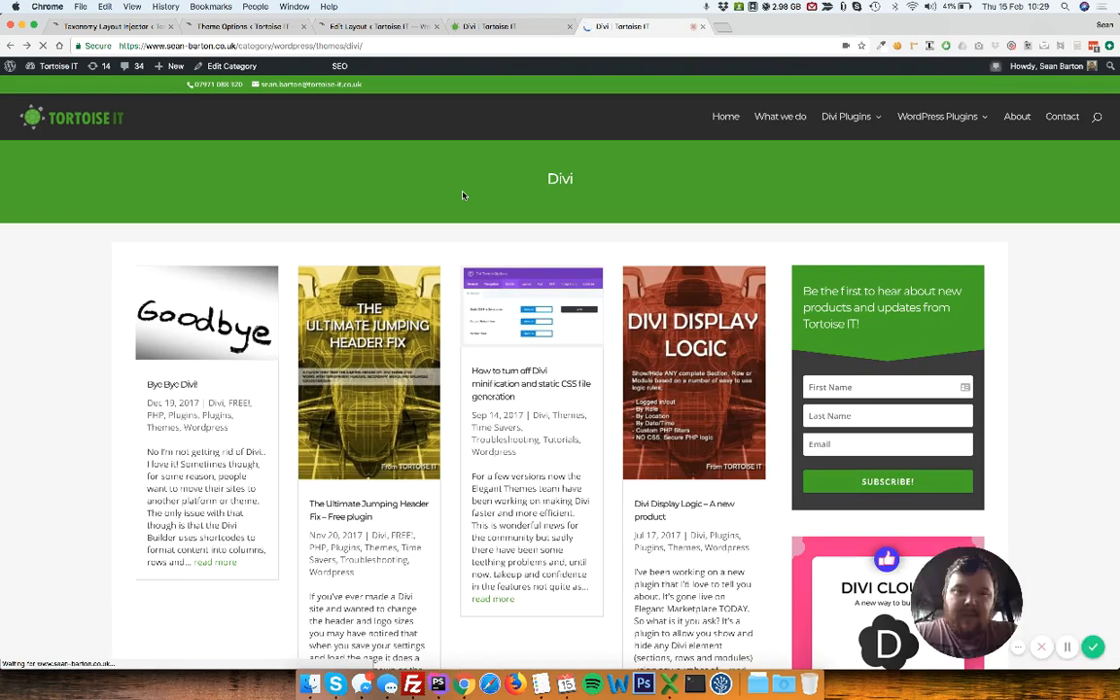
scroll(462, 195, down, 1)
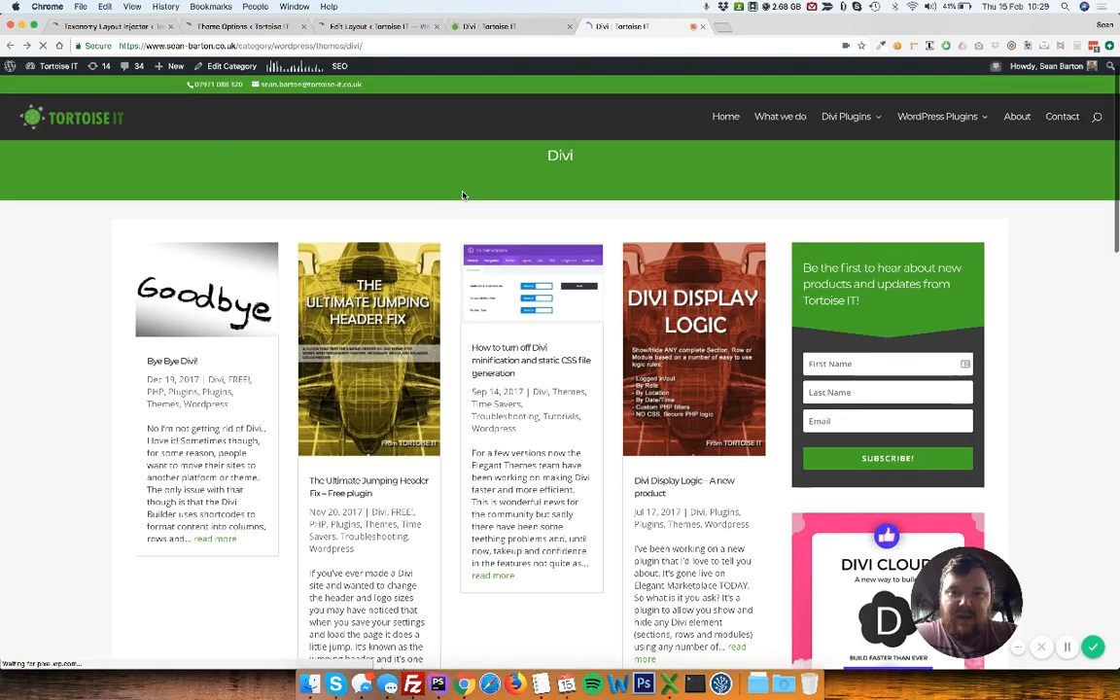
scroll(312, 347, up, 1)
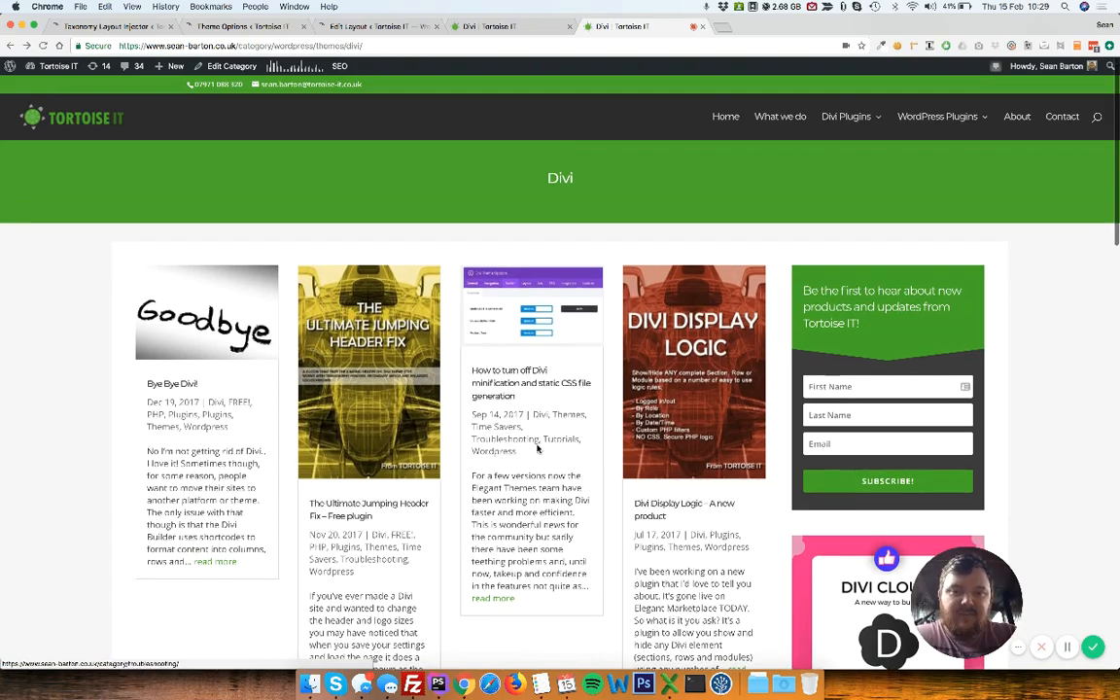
scroll(538, 448, down, 5)
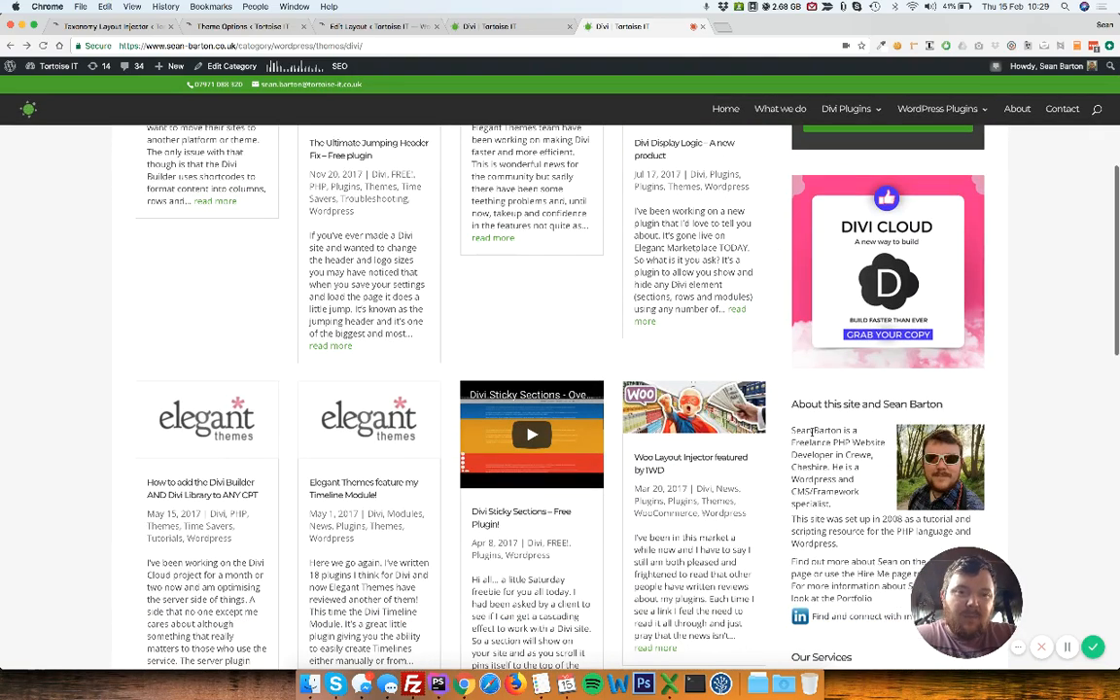
scroll(812, 432, down, 8)
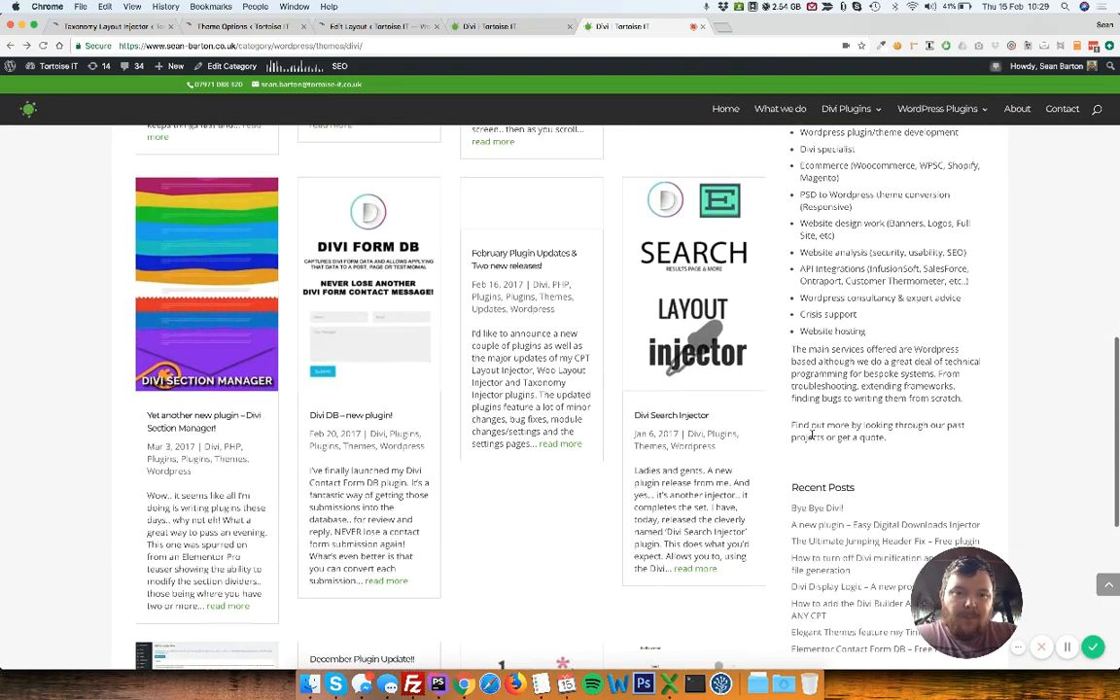
scroll(812, 436, down, 4)
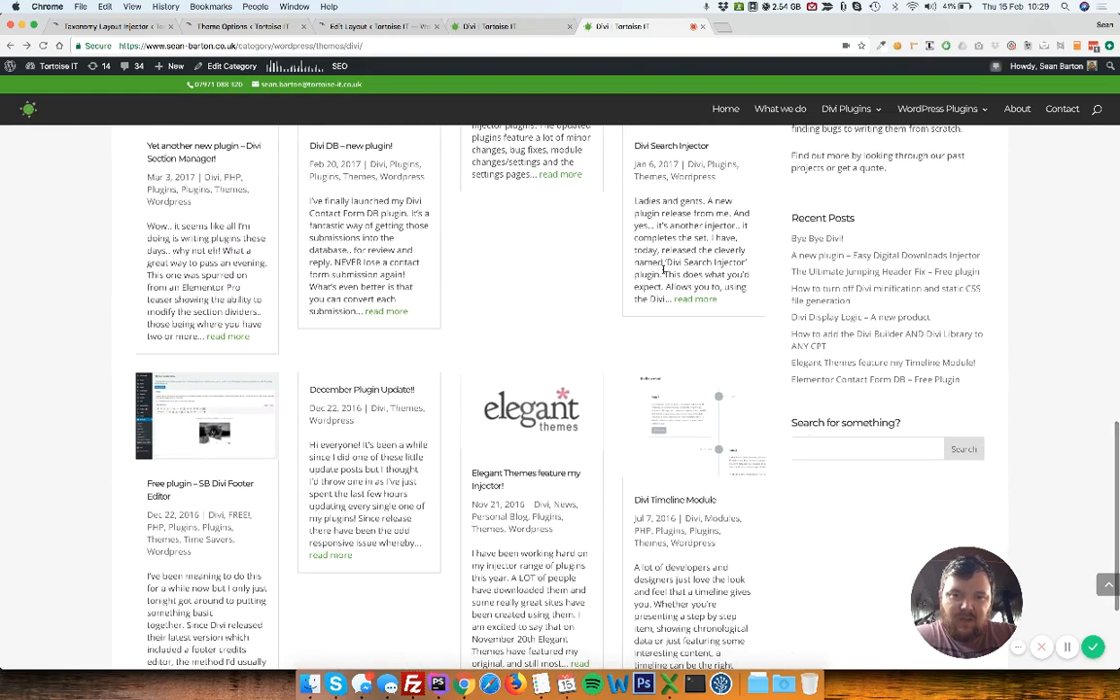
scroll(663, 272, down, 2)
scroll(663, 272, up, 10)
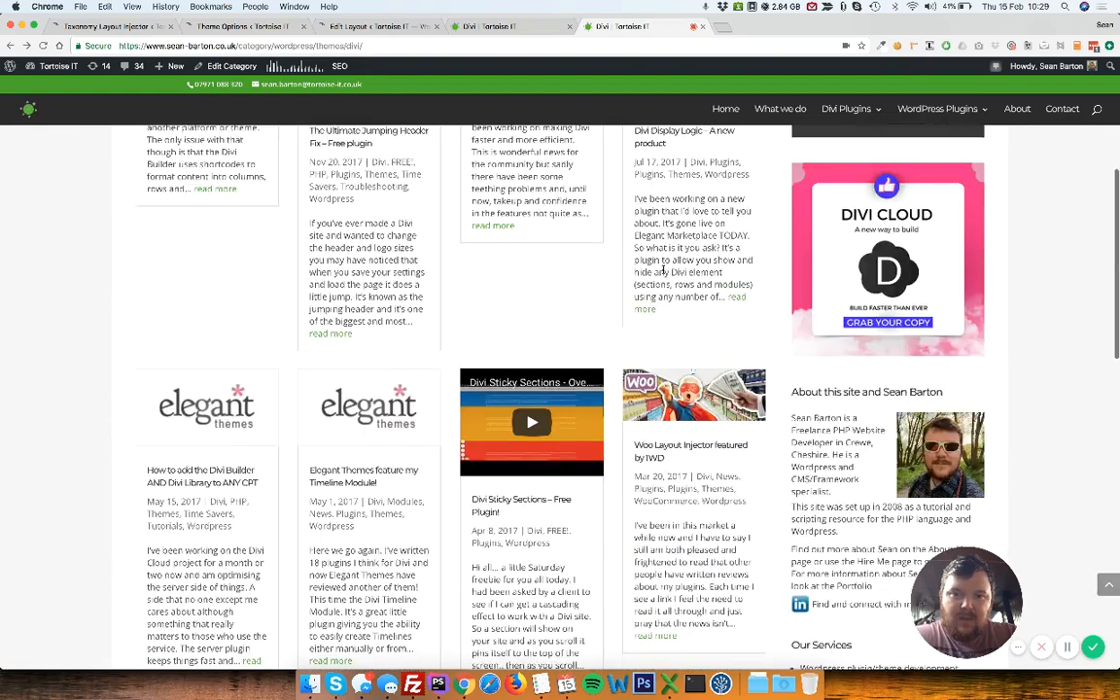
scroll(663, 272, up, 5)
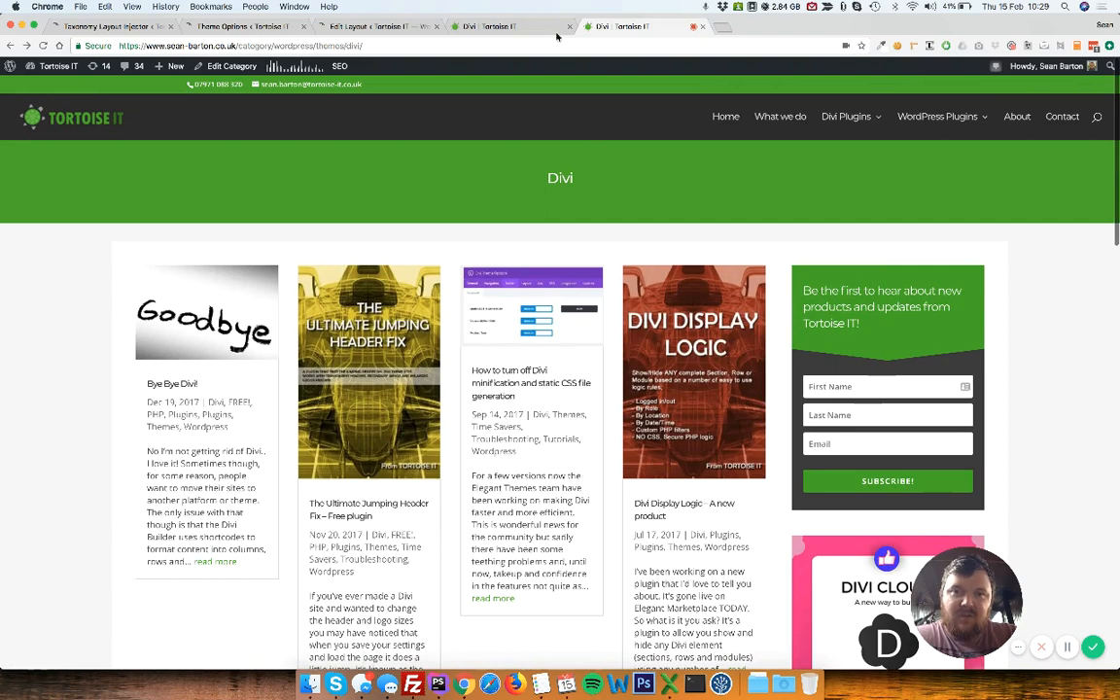
- In the layout editor, set the Taxonomy Archive (Basic) module's grid columns to Three, save it and update the layout
click(343, 26)
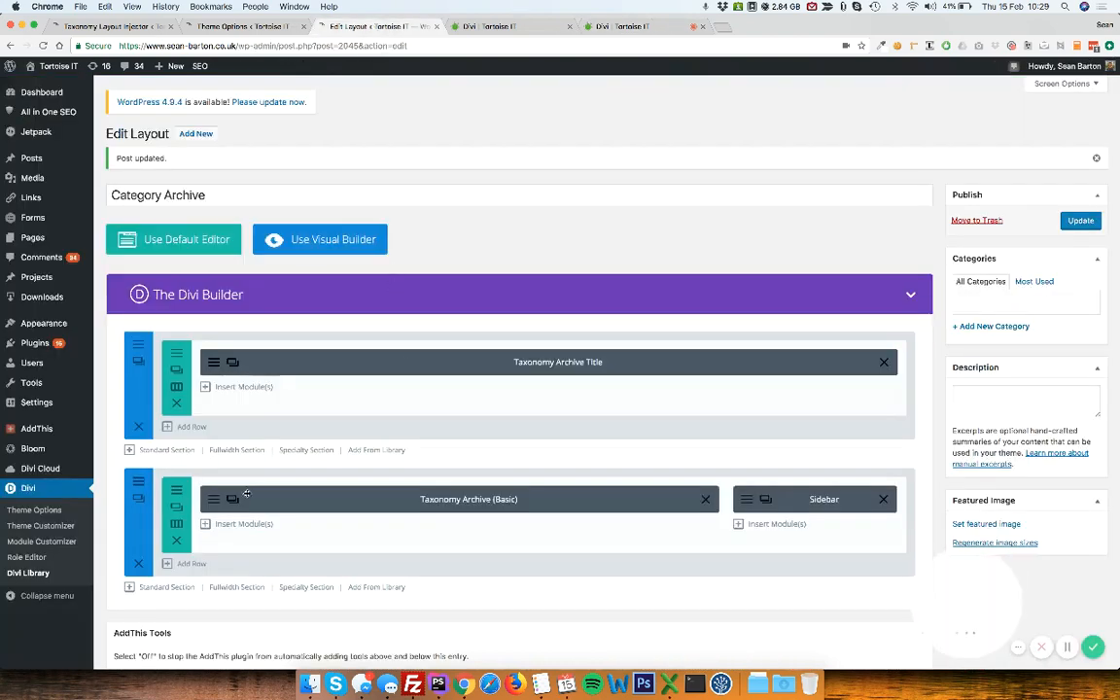
click(213, 502)
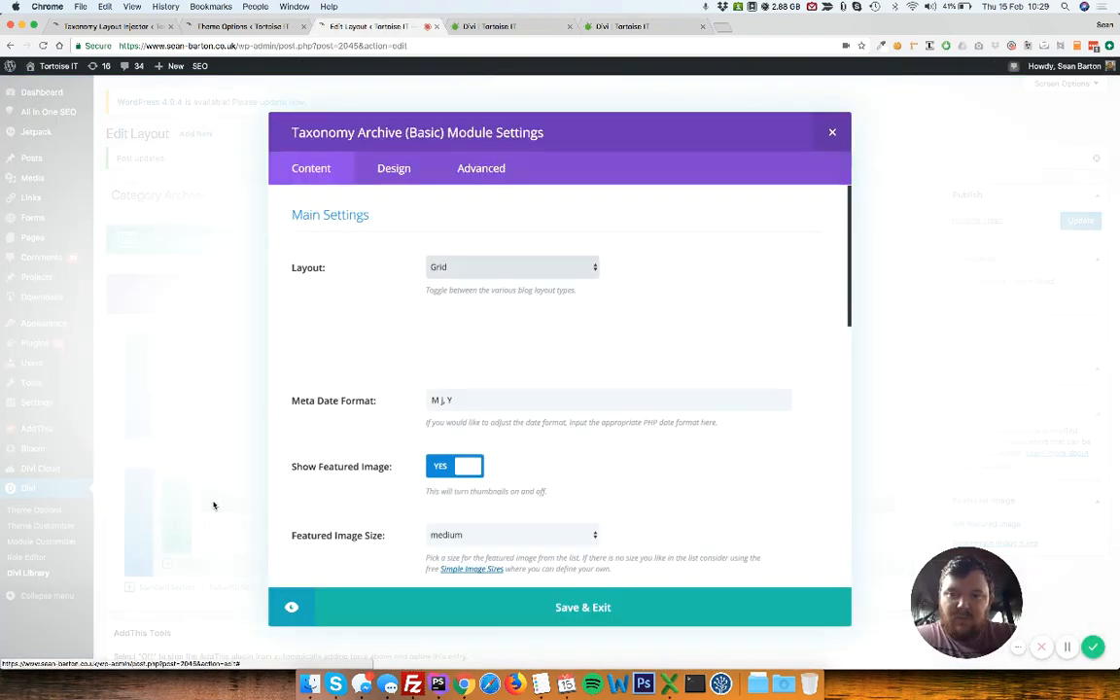
click(447, 336)
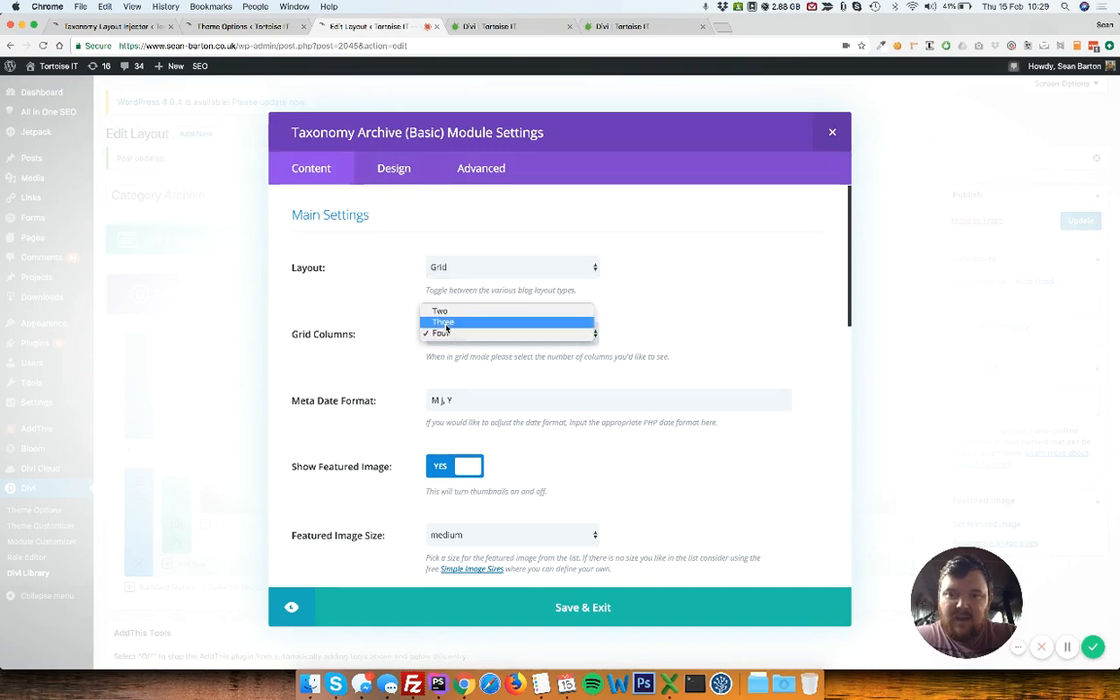
click(445, 316)
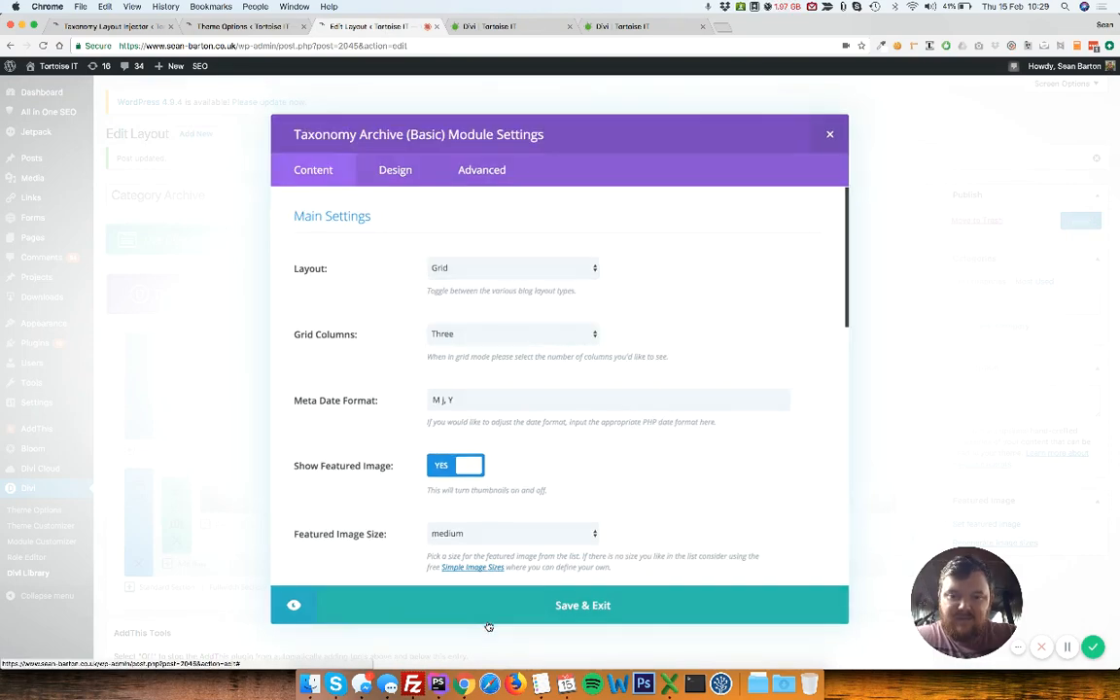
click(488, 622)
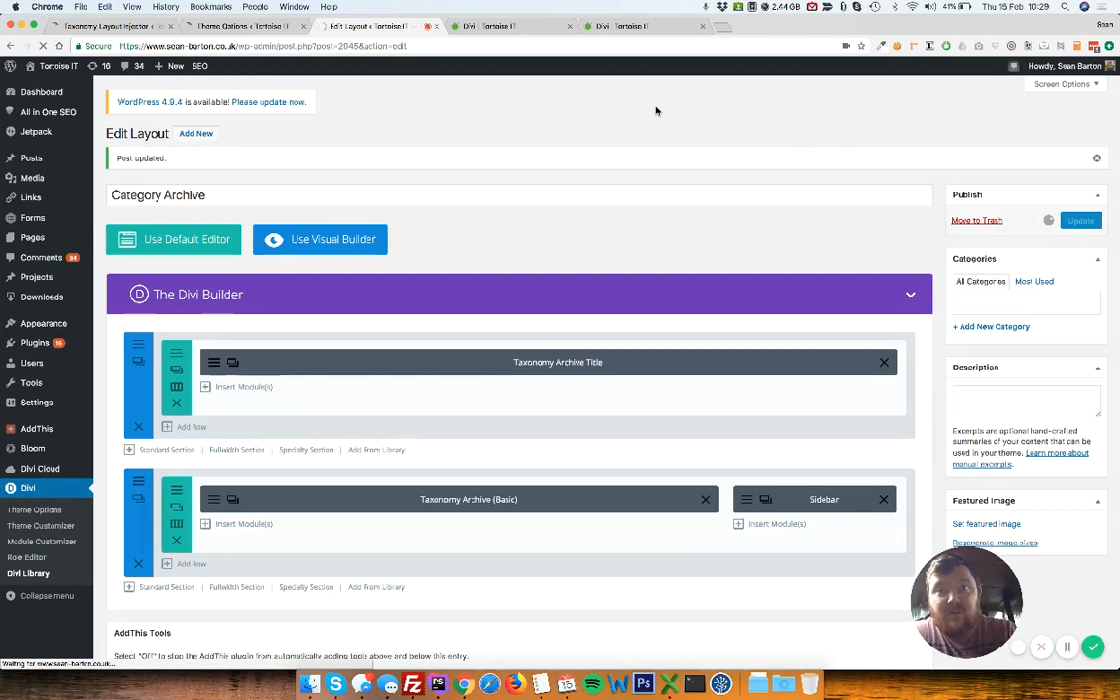
- Reload the live Divi category page and examine the three-column post grid down to the pagination and back up
click(597, 27)
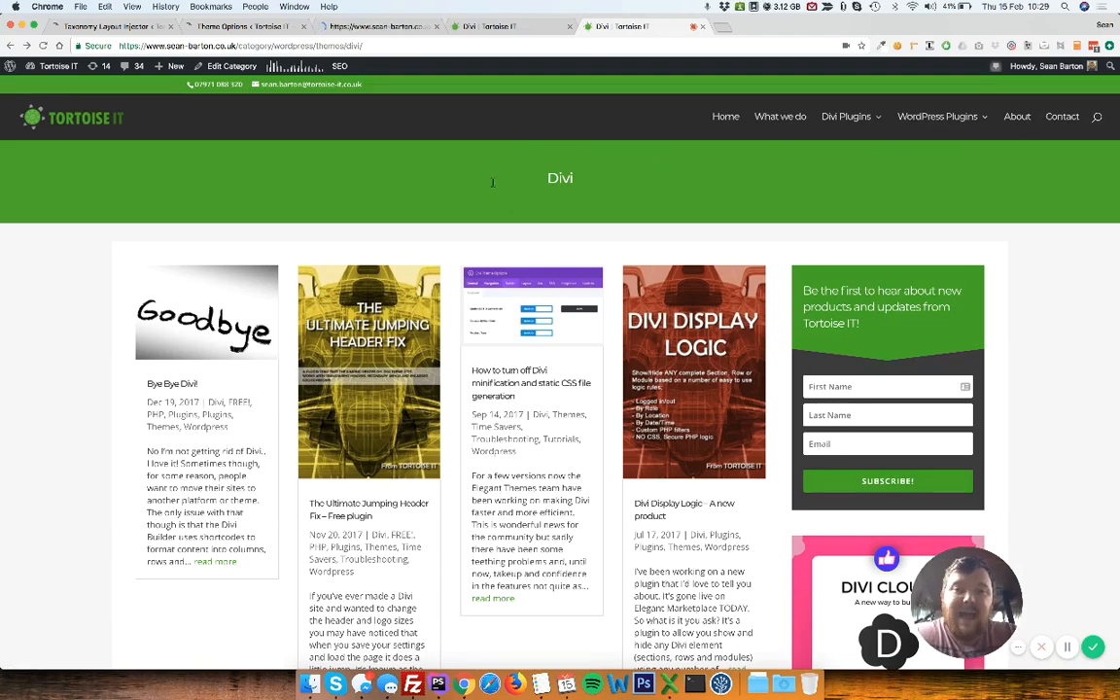
click(678, 288)
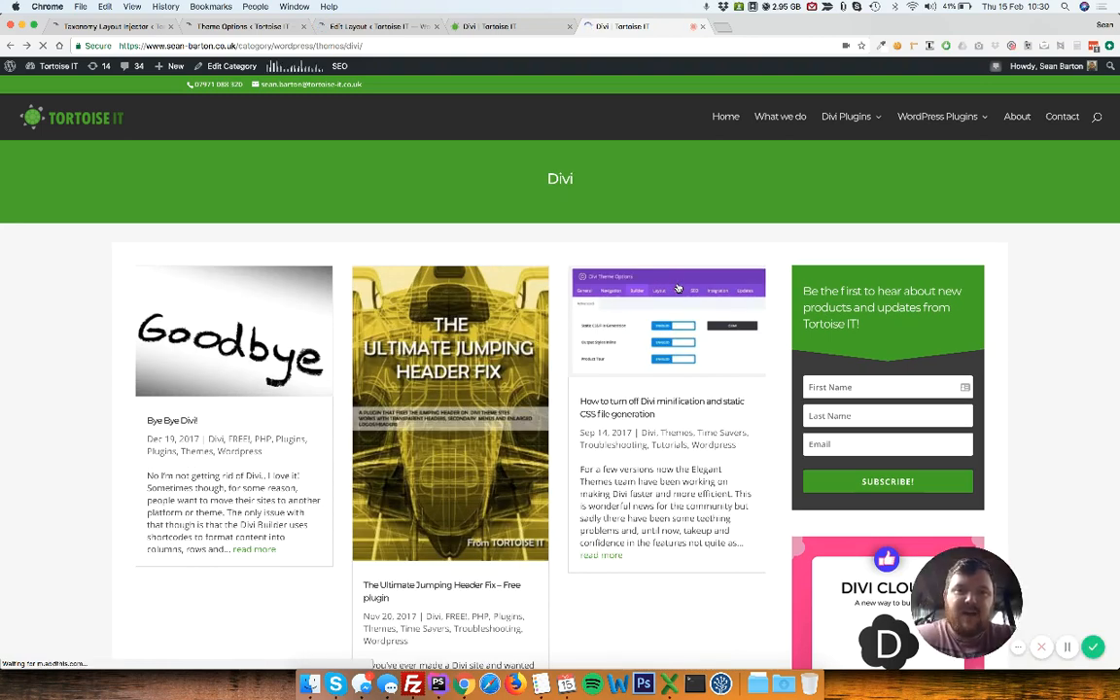
mouse_move(1118, 264)
mouse_down()
mouse_move(671, 258)
mouse_move(1117, 252)
mouse_up()
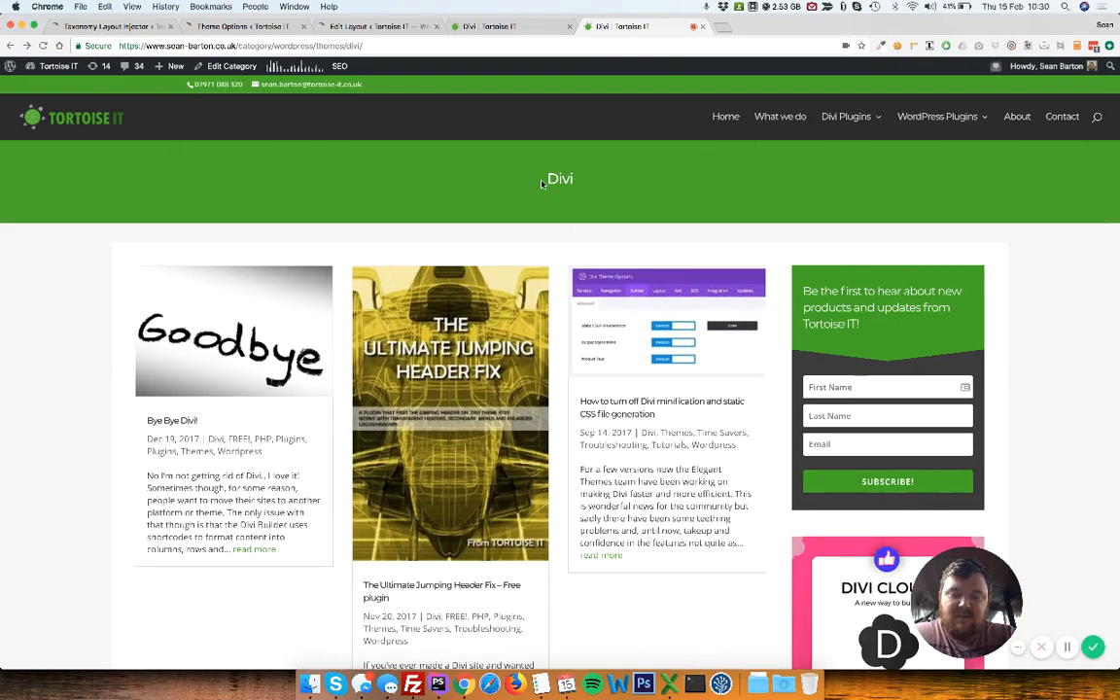
scroll(414, 220, down, 10)
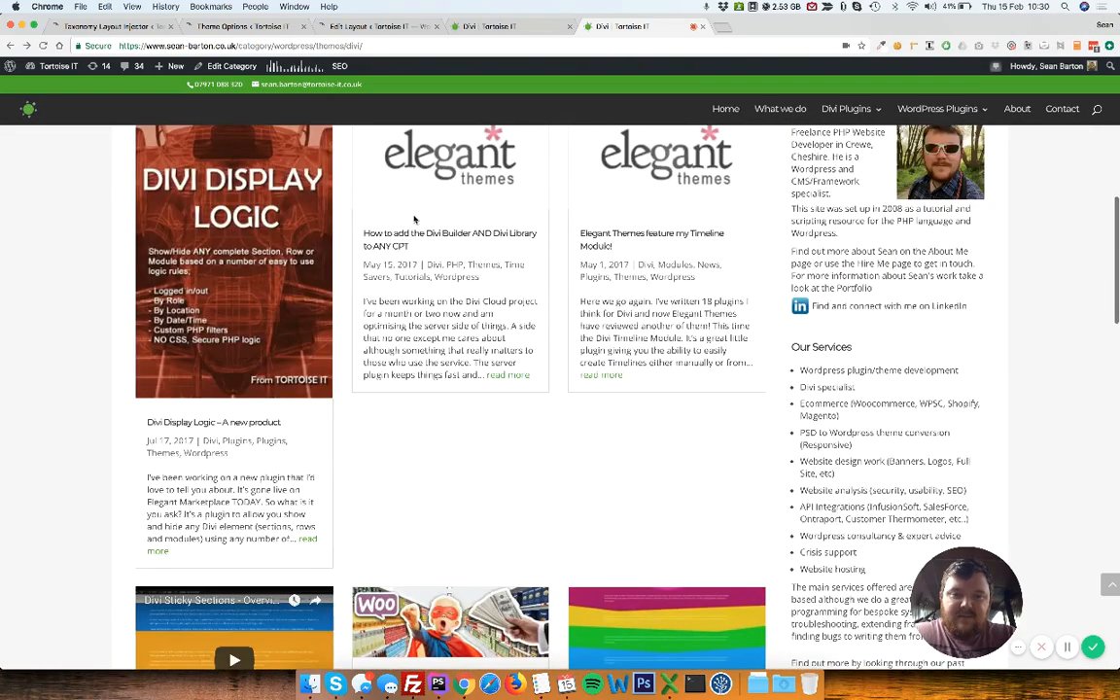
scroll(413, 220, down, 10)
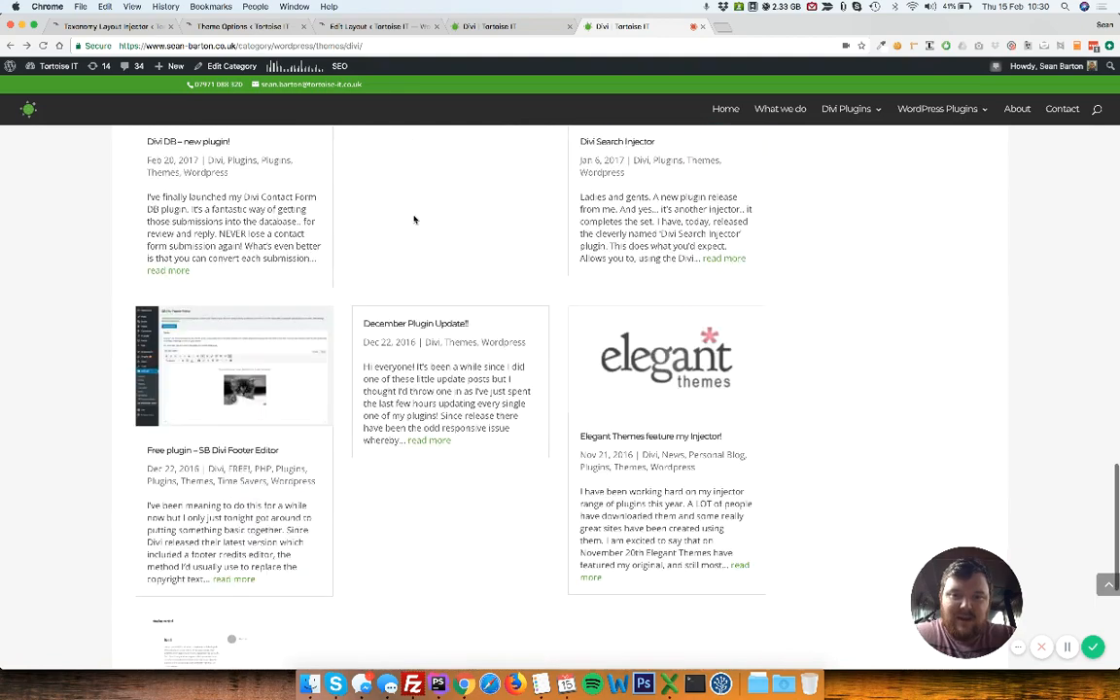
scroll(413, 219, down, 5)
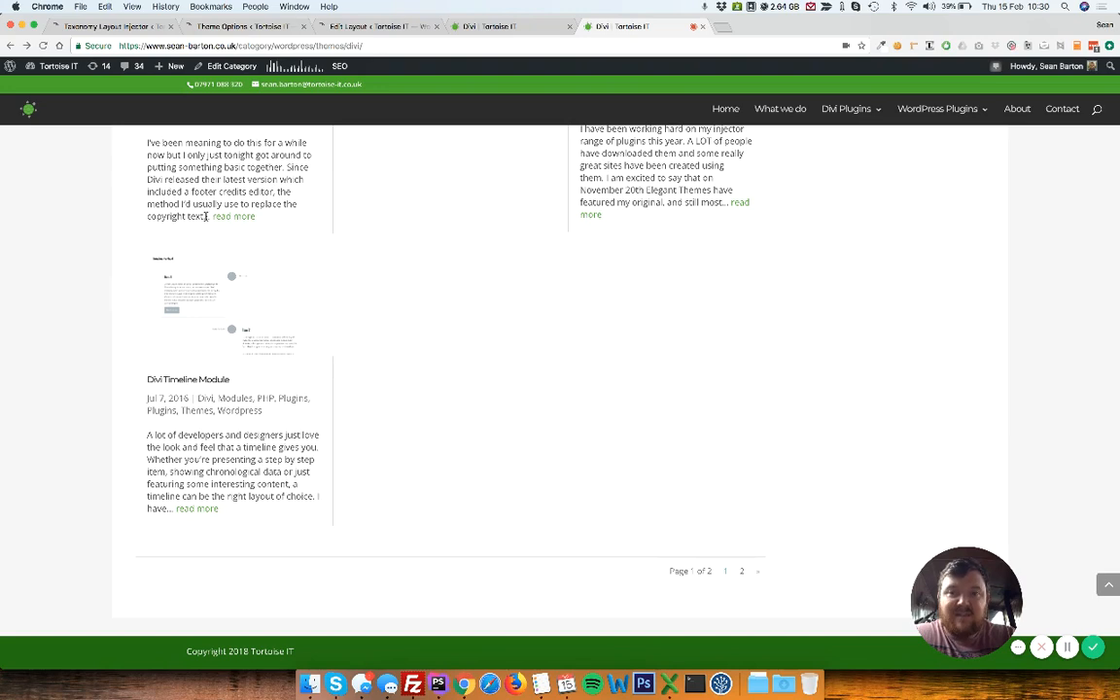
scroll(479, 315, up, 10)
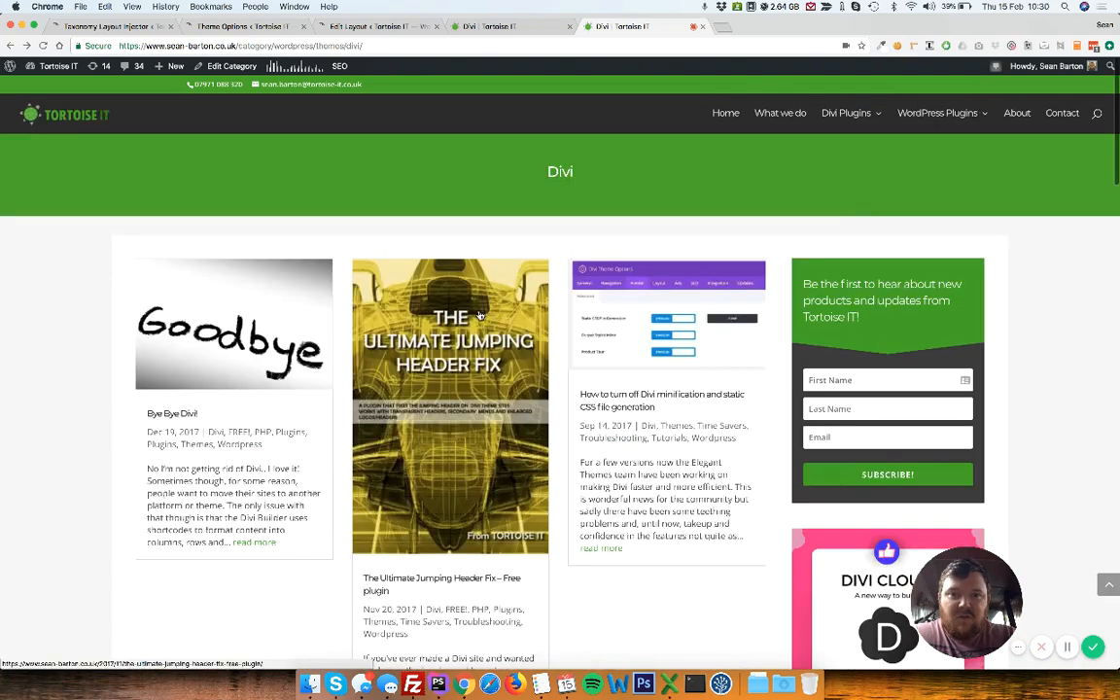